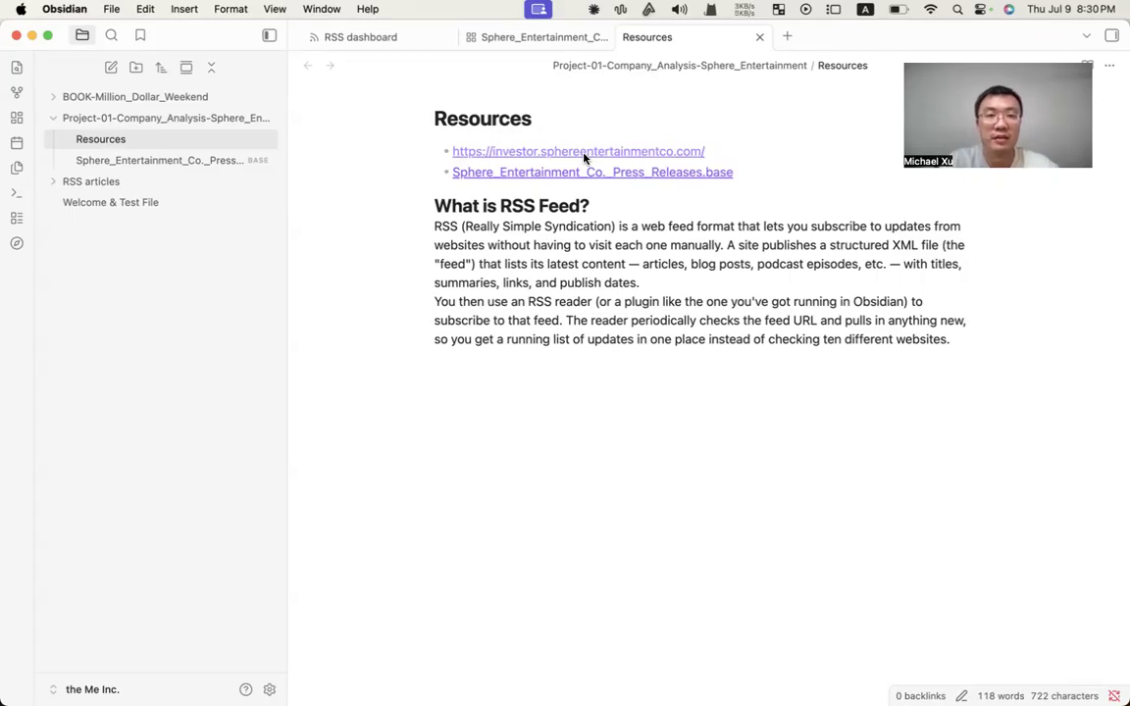
Open the investor.sphereentertainmentco.com link from the Resources note in Safari and look over the Corporate Overview section.
{"action": "left_click", "coordinate": [584, 153]}
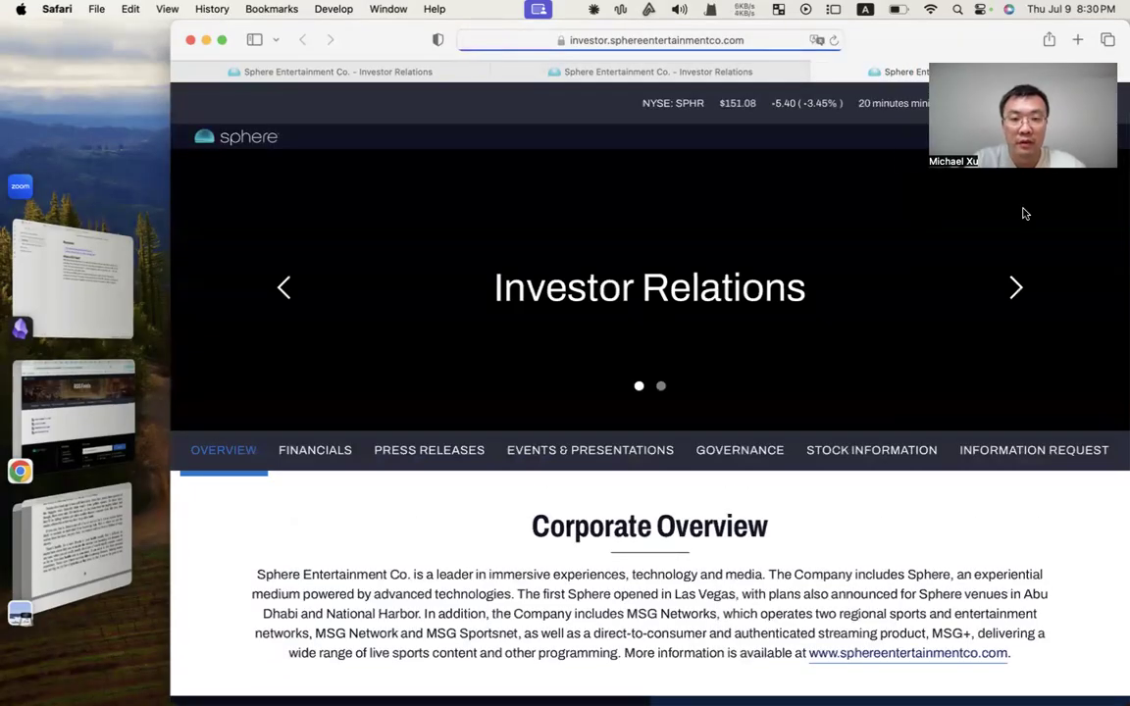
{"action": "scroll", "coordinate": [560, 285], "scroll_direction": "down", "scroll_amount": 1}
{"action": "scroll", "coordinate": [561, 285], "scroll_direction": "down", "scroll_amount": 5}
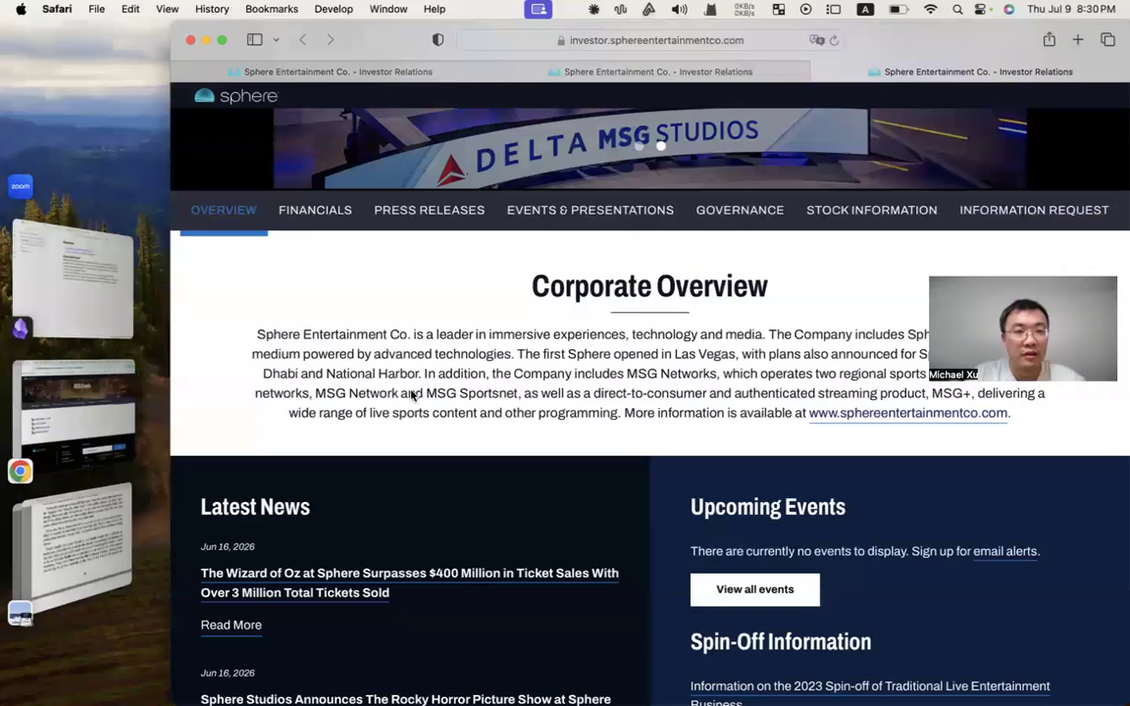
{"action": "scroll", "coordinate": [413, 395], "scroll_direction": "up", "scroll_amount": 5}
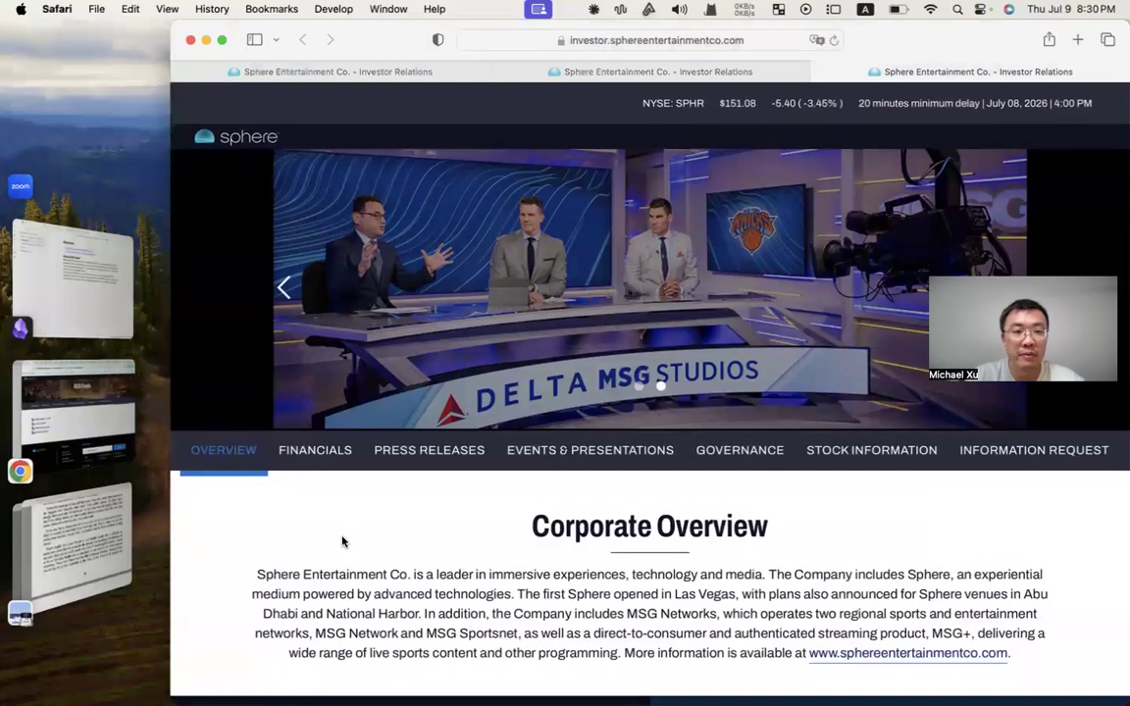
Look at the Quarterly Results page under Financials and open the RSS Feeds page under Information Request.
{"action": "left_click", "coordinate": [323, 456]}
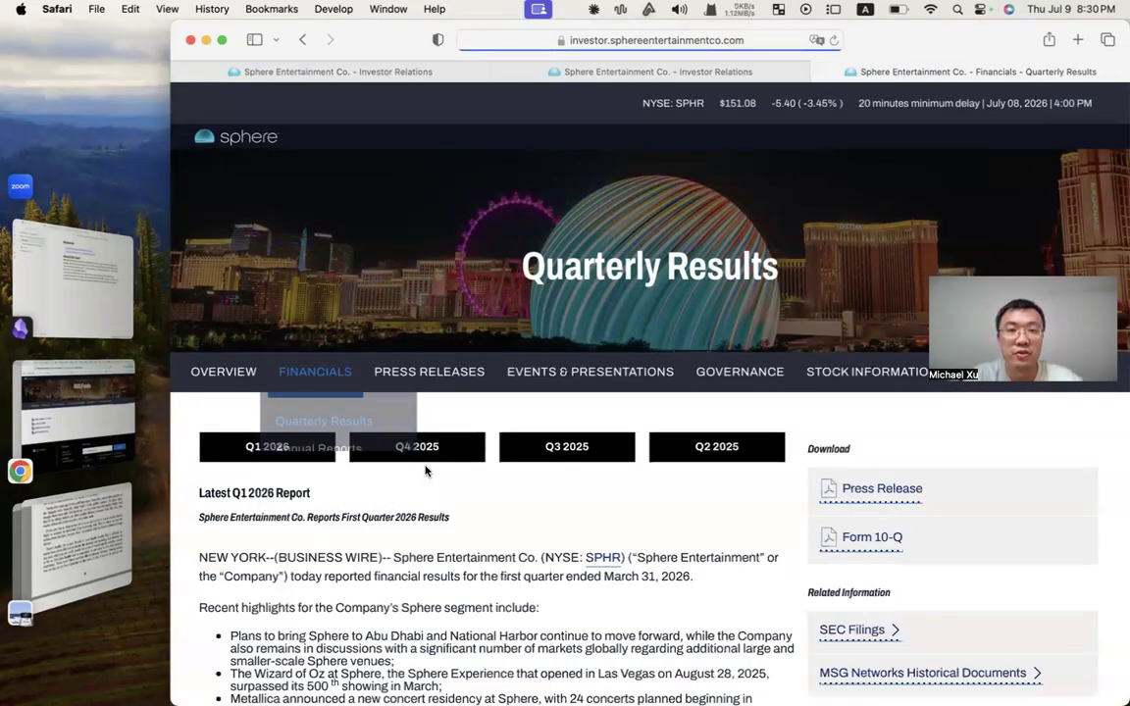
{"action": "mouse_move", "coordinate": [333, 381]}
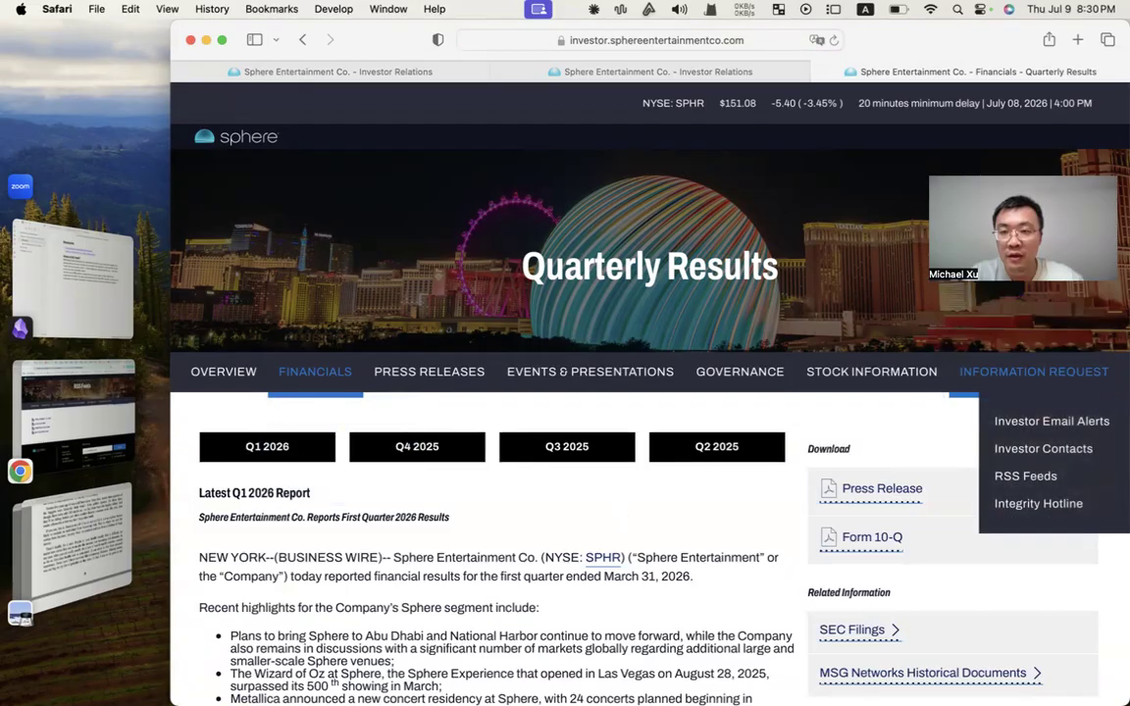
{"action": "left_click", "coordinate": [1040, 485]}
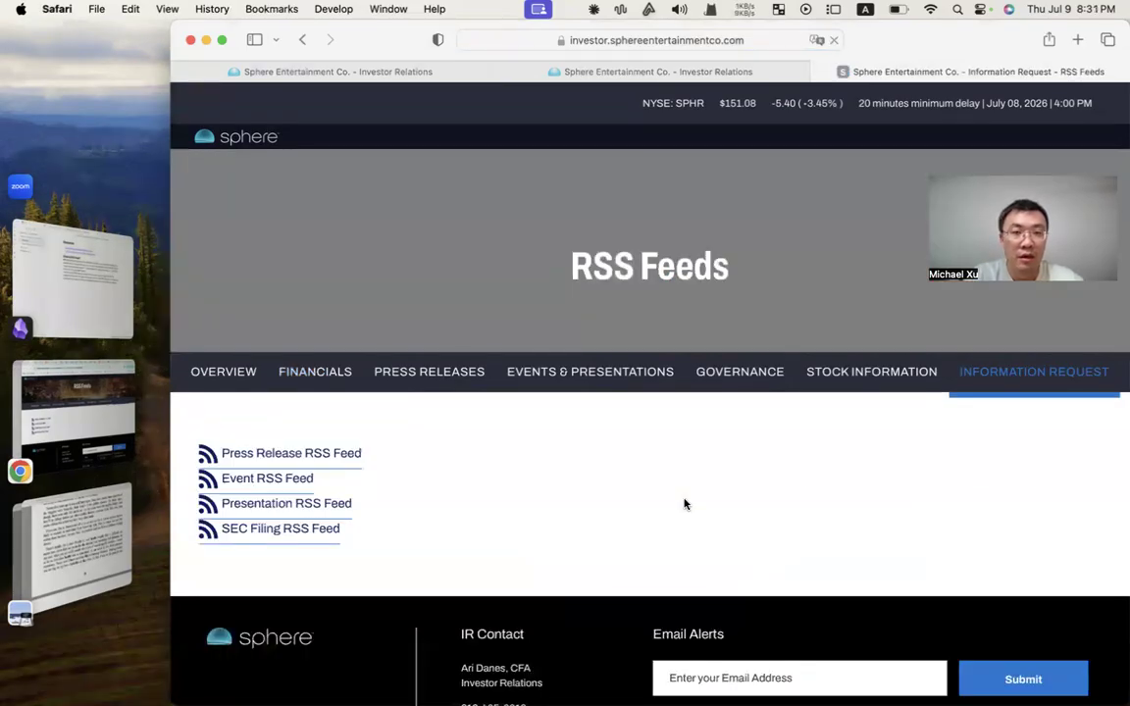
Switch back to Obsidian, read the "What is RSS Feed?" section in the Resources note and open the RSS dashboard.
{"action": "left_click", "coordinate": [73, 308]}
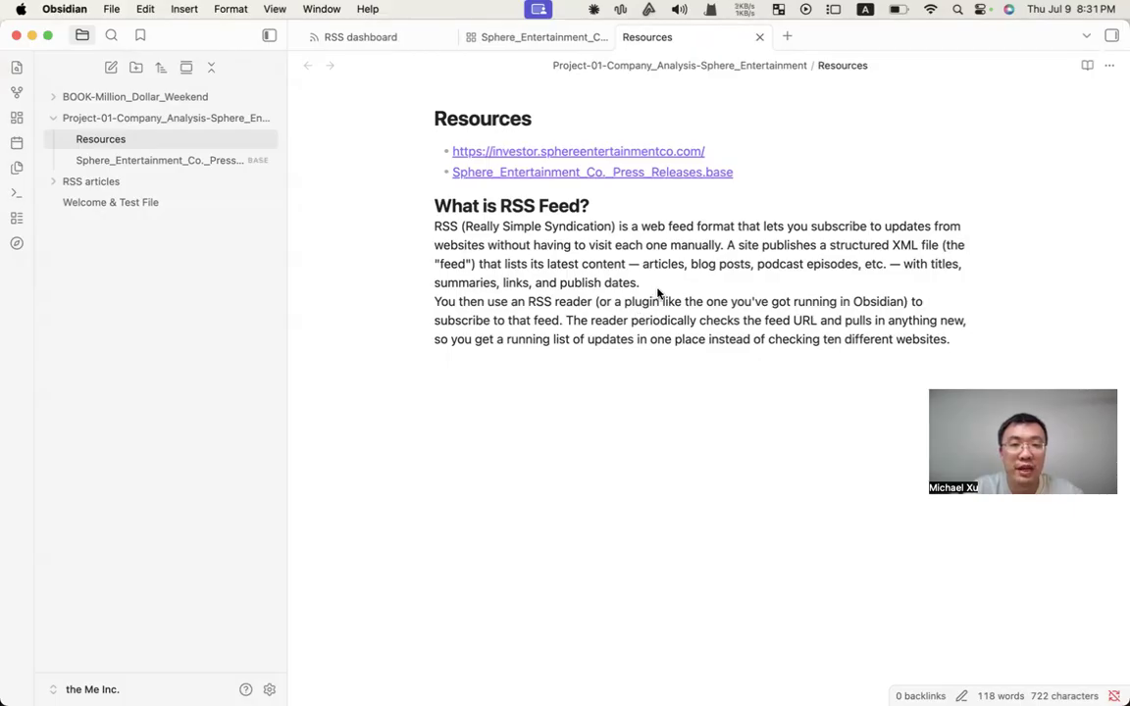
{"action": "scroll", "coordinate": [658, 296], "scroll_direction": "down", "scroll_amount": 1}
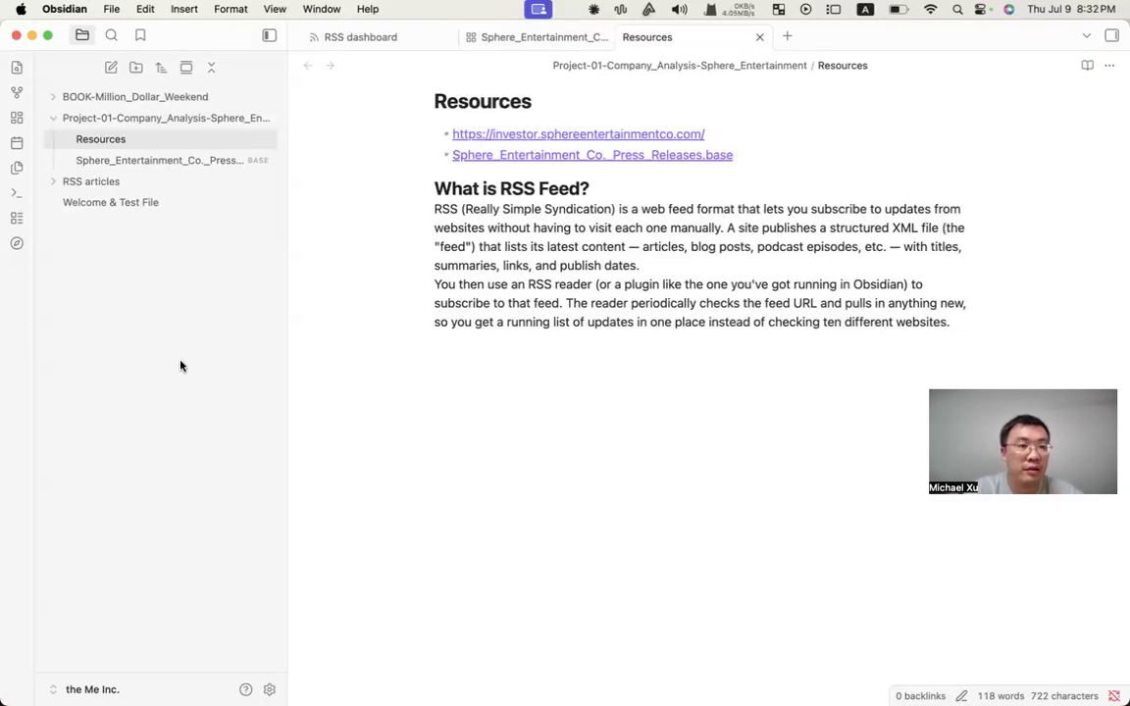
{"action": "left_click", "coordinate": [15, 242]}
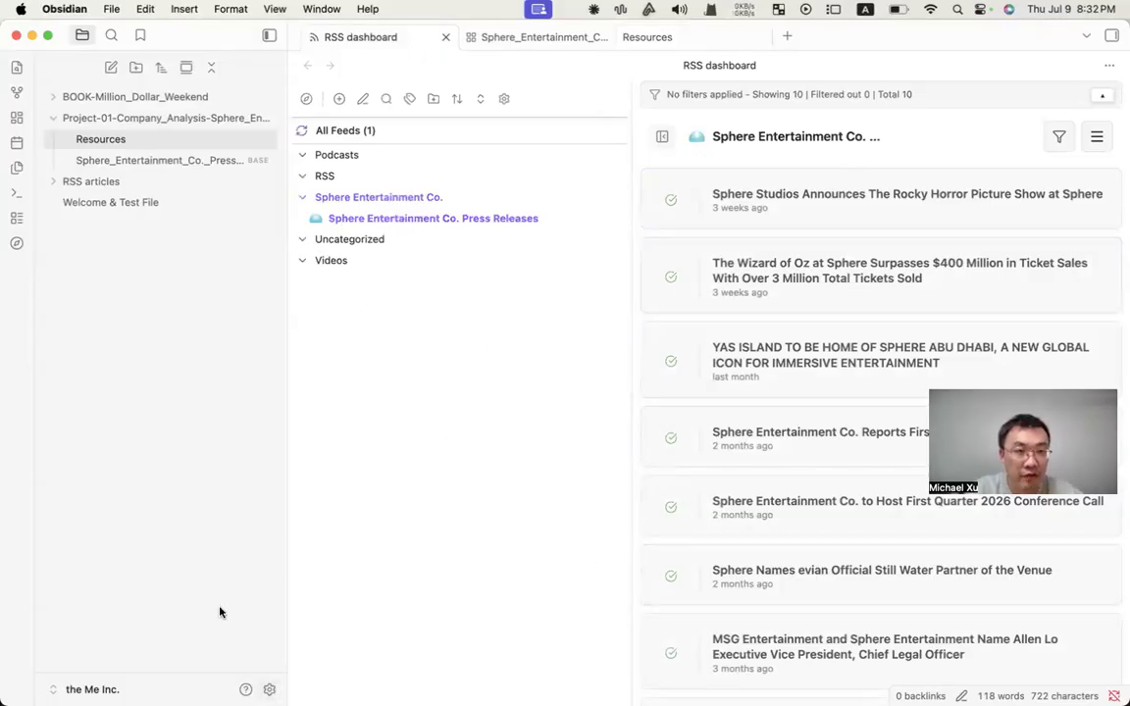
Switch to Safari, open the Event RSS Feed in a new tab, inspect its XML and return to the RSS Feeds page.
{"action": "mouse_move", "coordinate": [196, 702]}
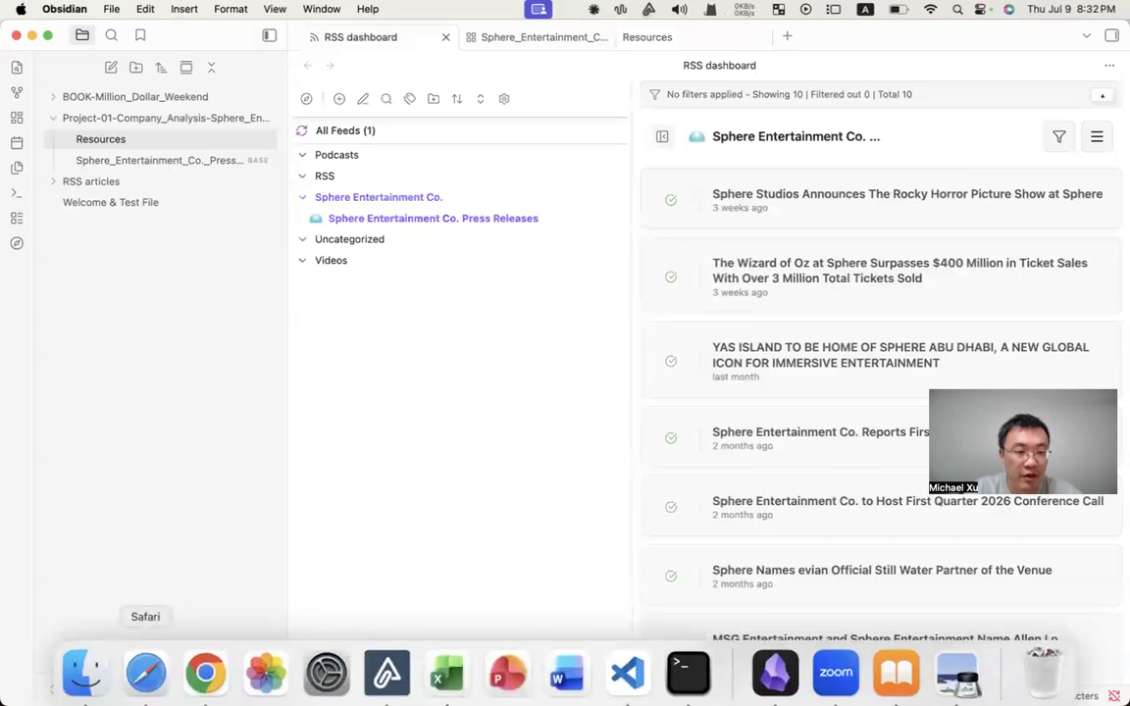
{"action": "left_click", "coordinate": [147, 667]}
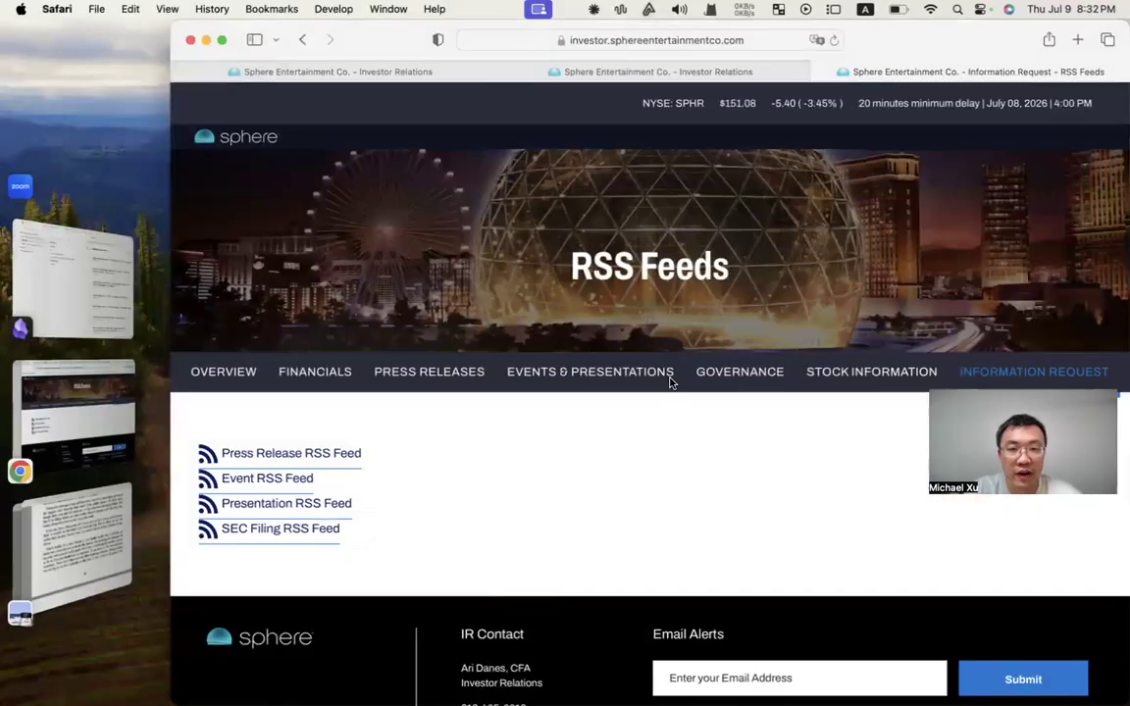
{"action": "scroll", "coordinate": [595, 471], "scroll_direction": "down", "scroll_amount": 2}
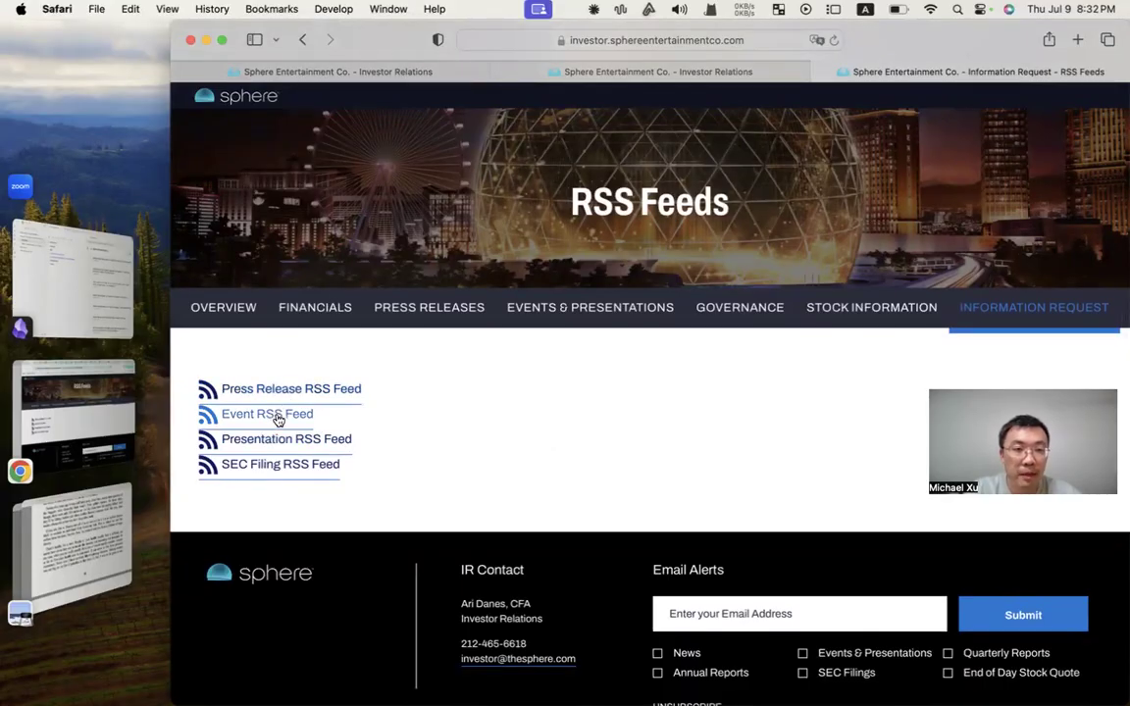
{"action": "right_click", "coordinate": [278, 419]}
{"action": "left_click", "coordinate": [339, 428]}
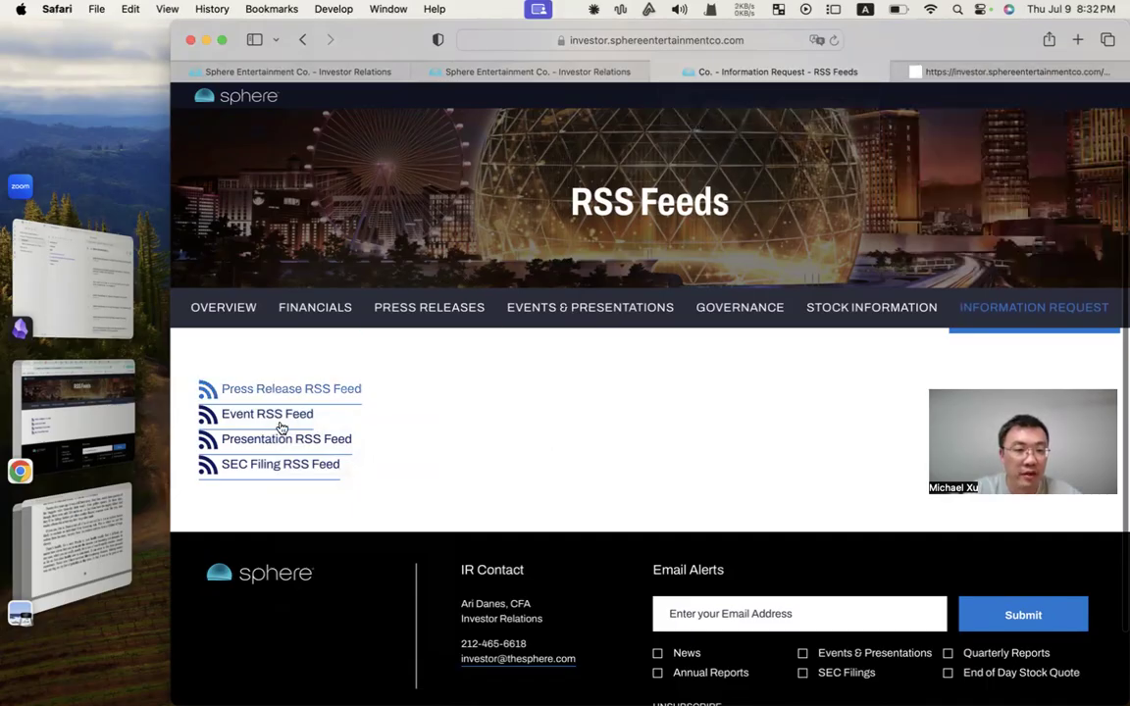
{"action": "left_click", "coordinate": [1008, 72]}
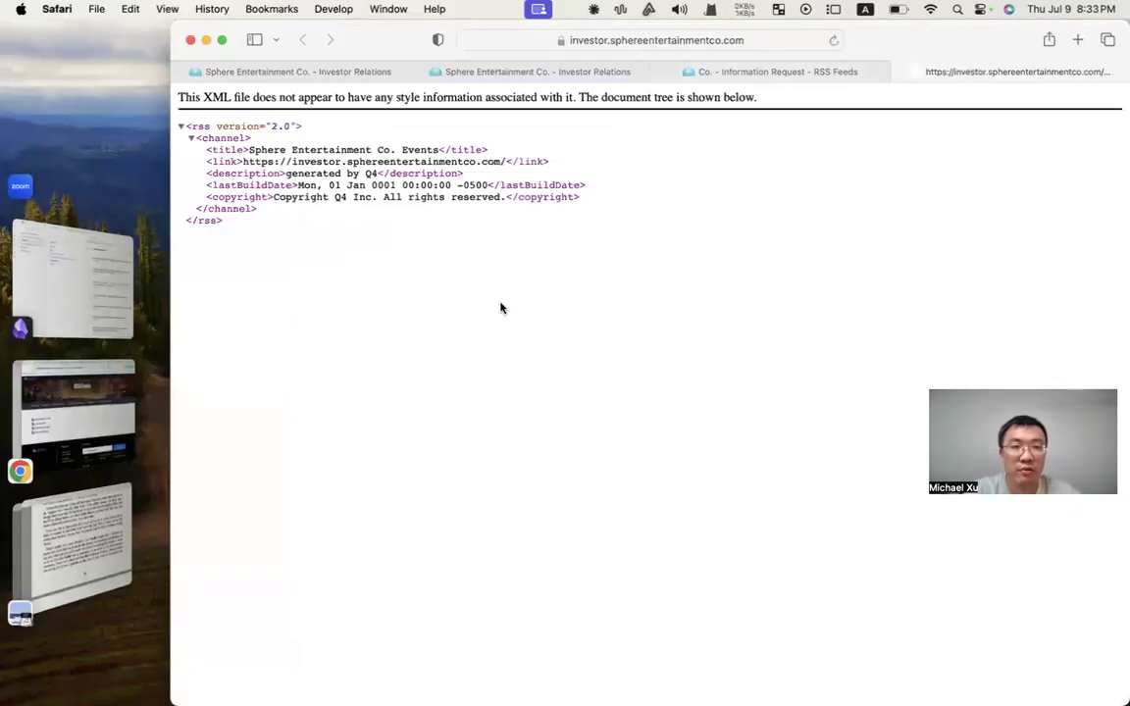
{"action": "left_click", "coordinate": [687, 69]}
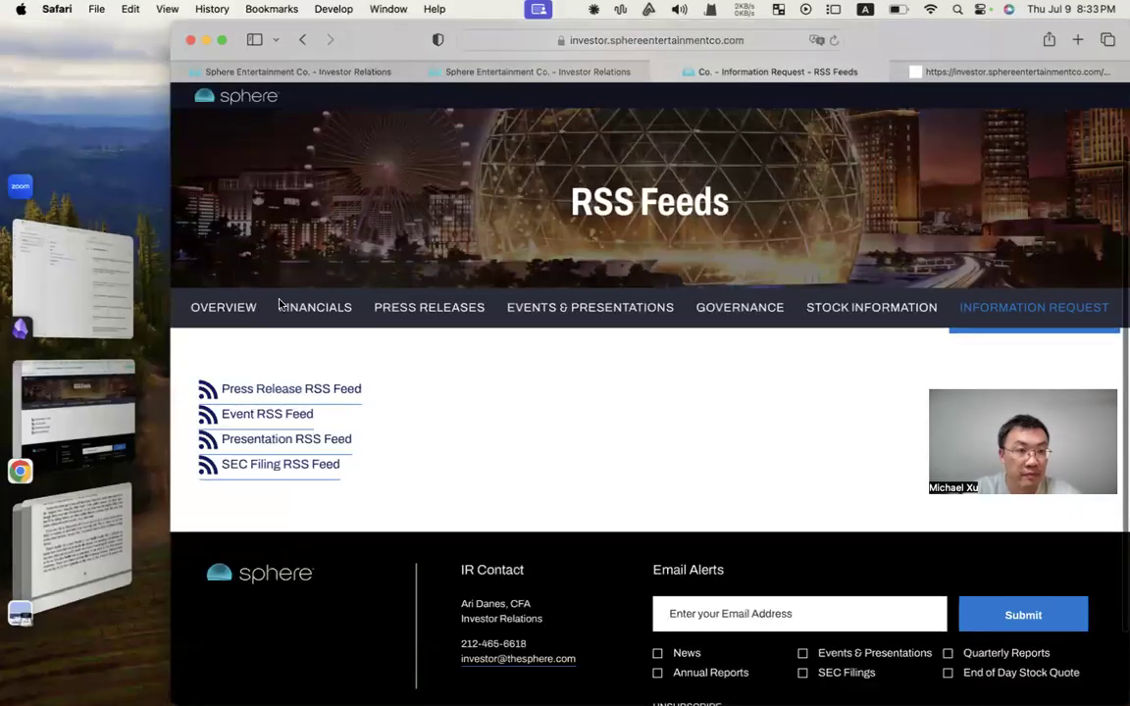
Switch to Obsidian, open the settings and look through the list of core plugins.
{"action": "left_click", "coordinate": [71, 285]}
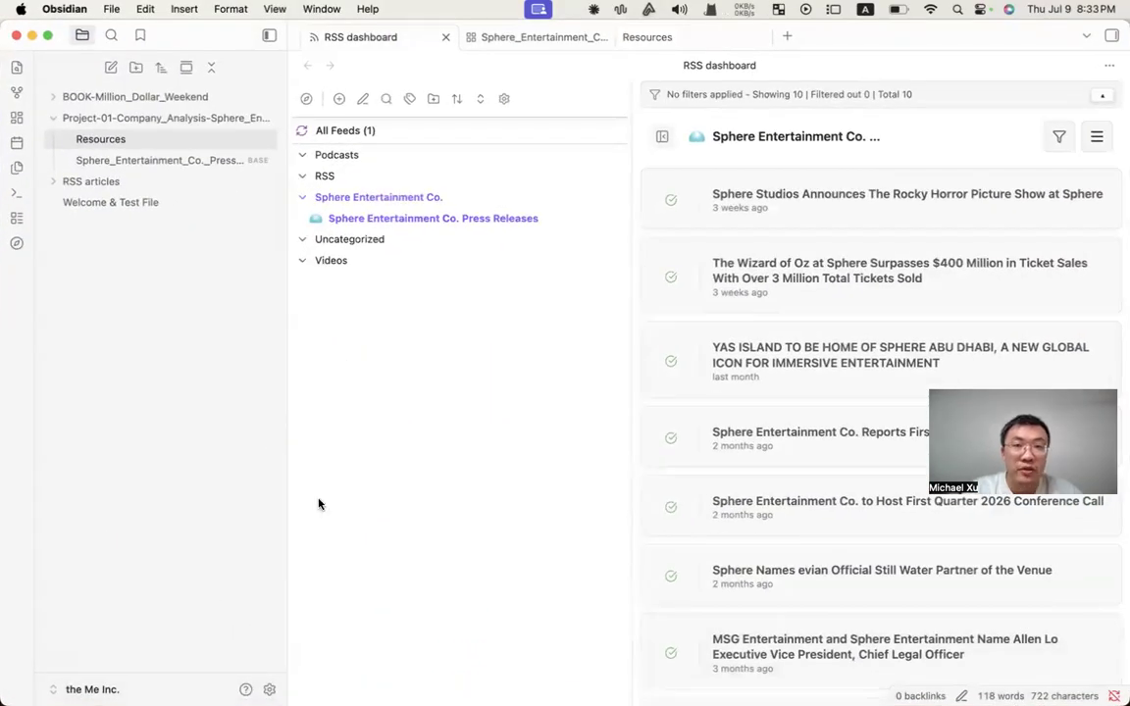
{"action": "left_click", "coordinate": [270, 692]}
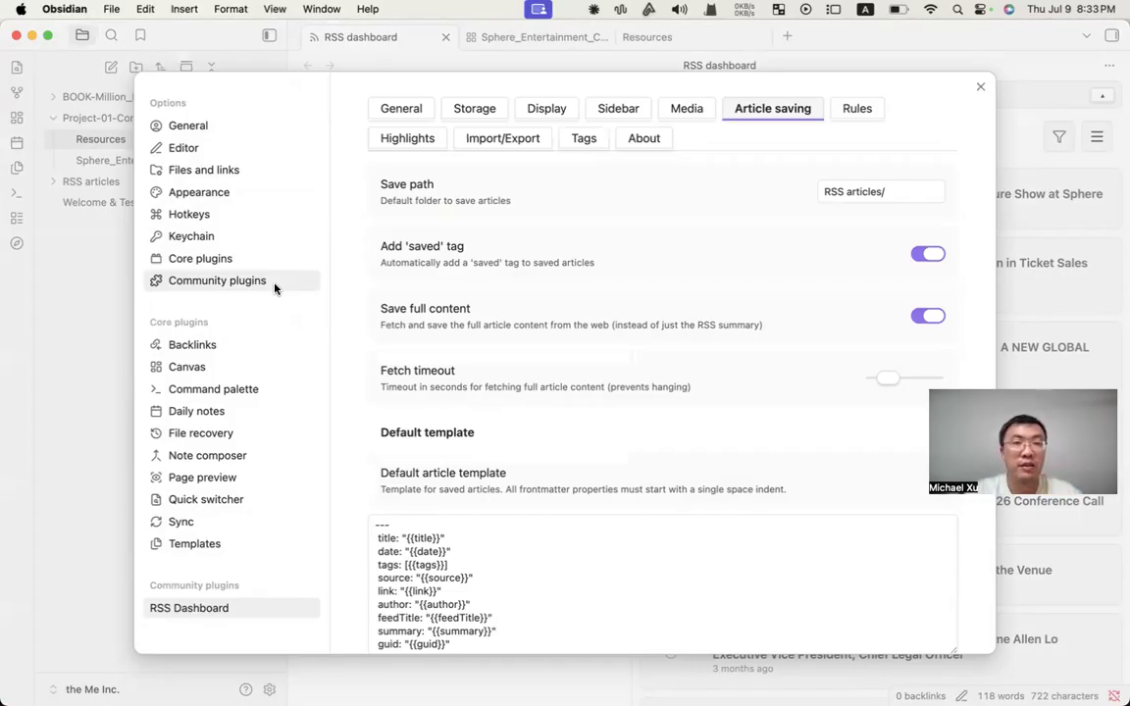
{"action": "left_click", "coordinate": [225, 258]}
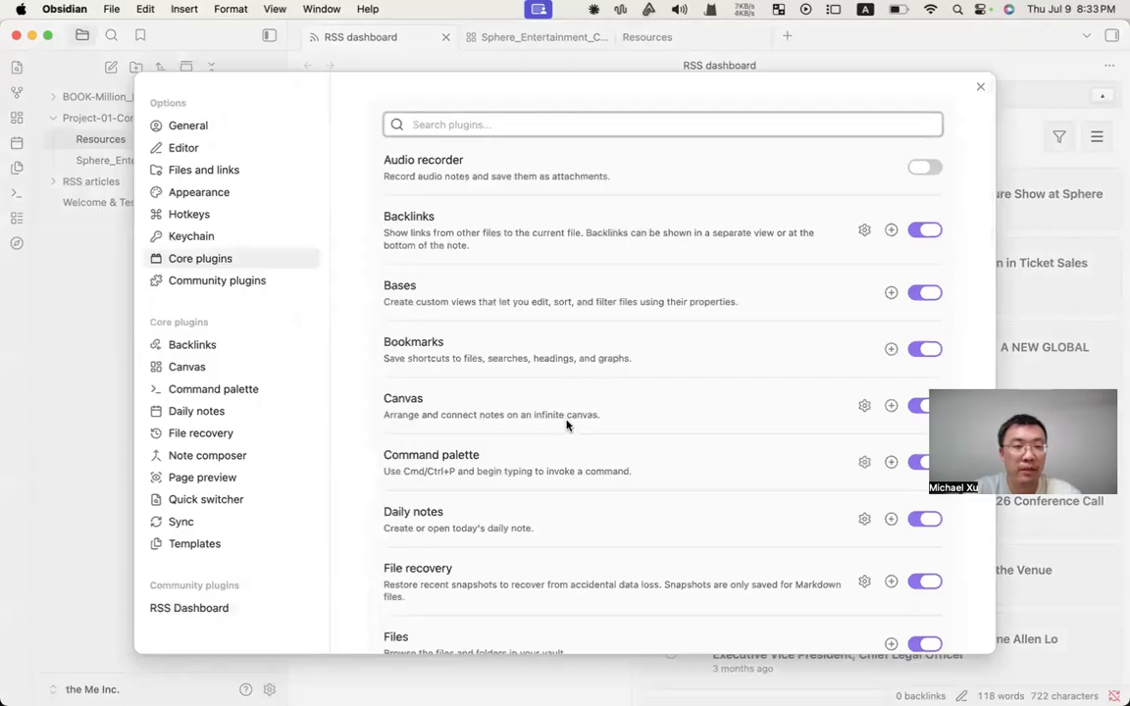
{"action": "scroll", "coordinate": [567, 424], "scroll_direction": "down", "scroll_amount": 5}
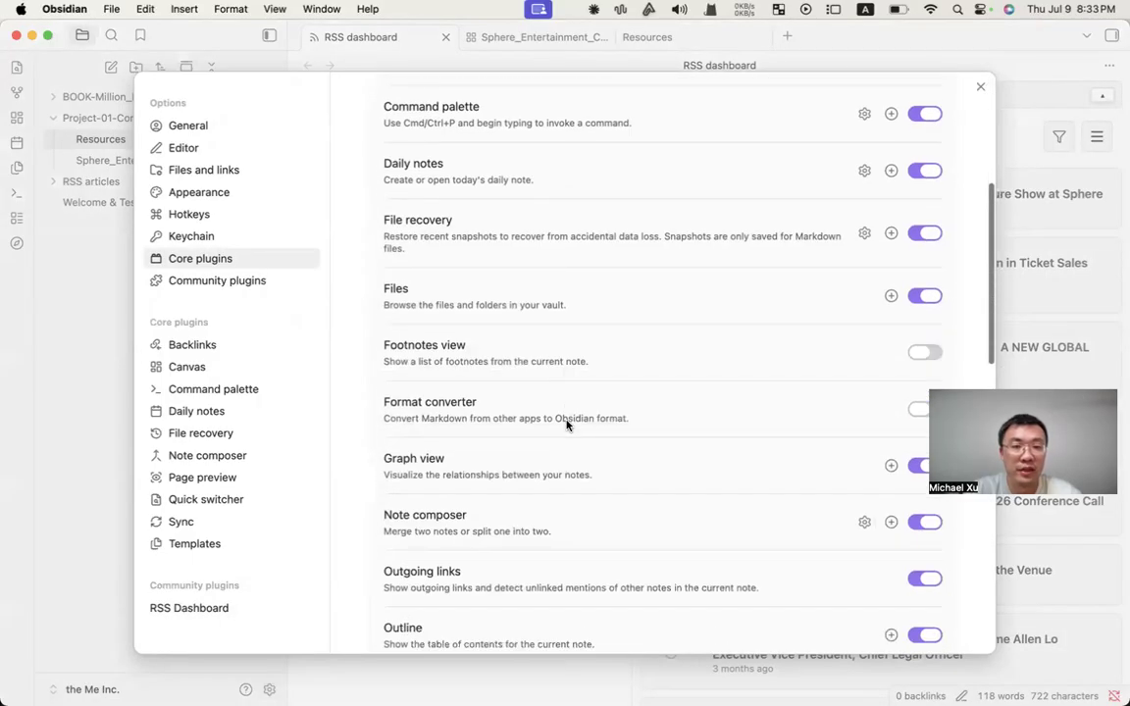
{"action": "scroll", "coordinate": [567, 424], "scroll_direction": "up", "scroll_amount": 5}
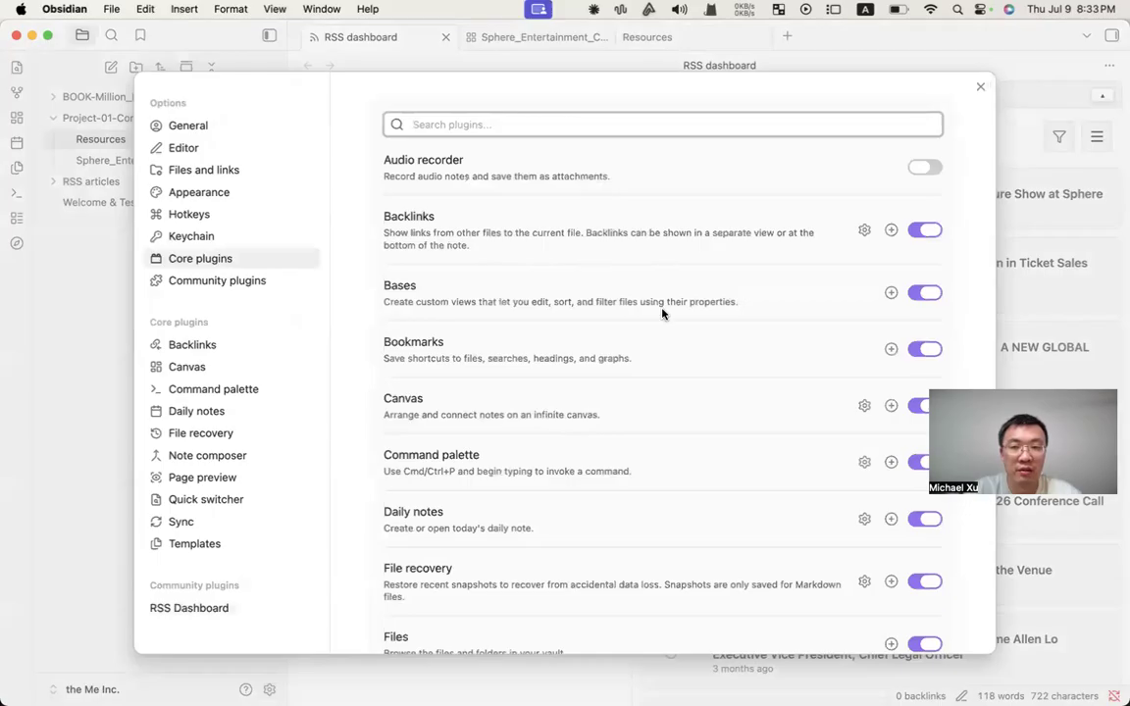
Browse the community plugins and search the catalogue for "rss".
{"action": "left_click", "coordinate": [263, 284]}
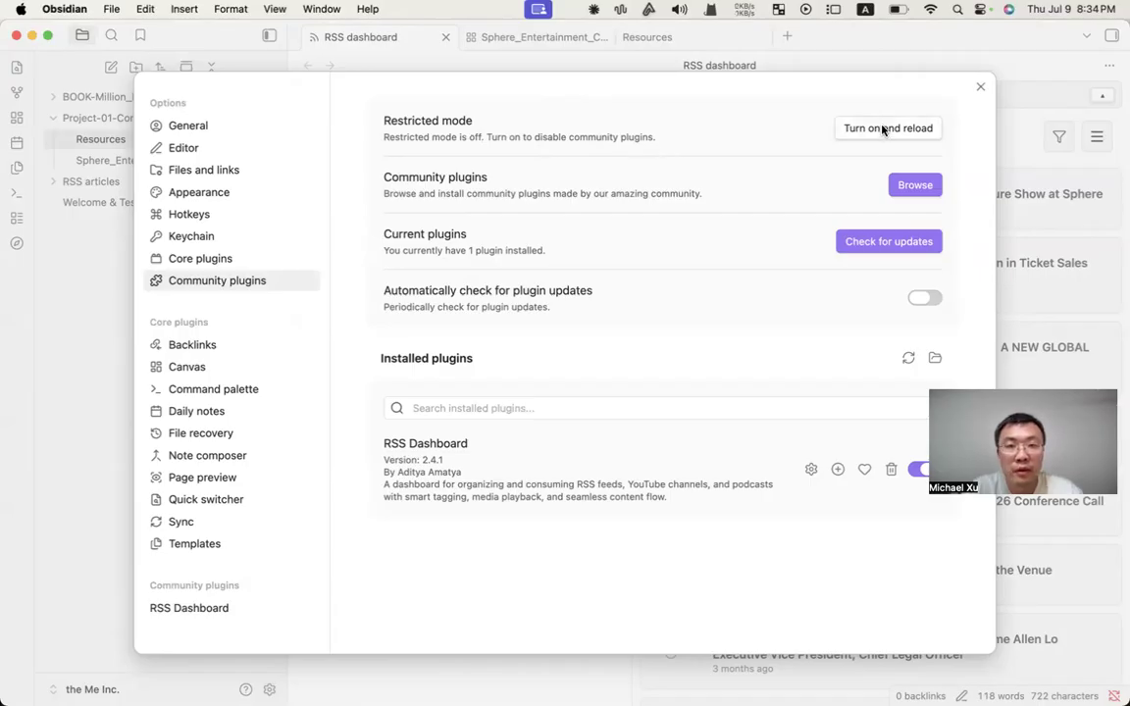
{"action": "left_click", "coordinate": [915, 185]}
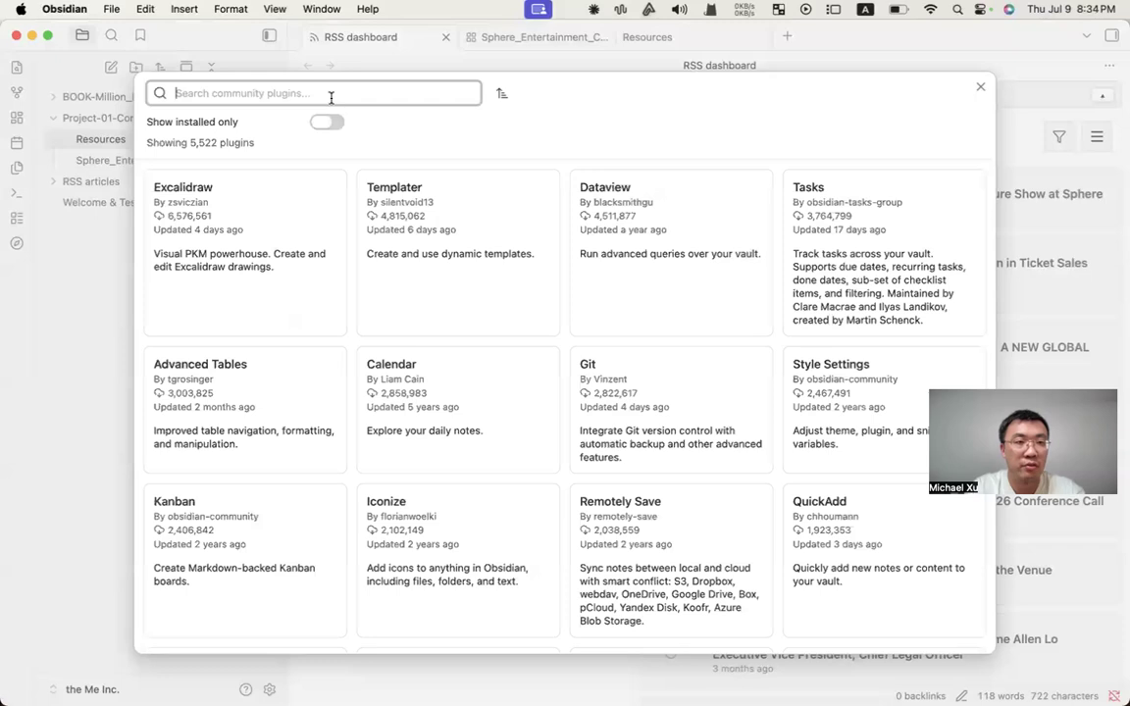
{"action": "type", "text": "r"}
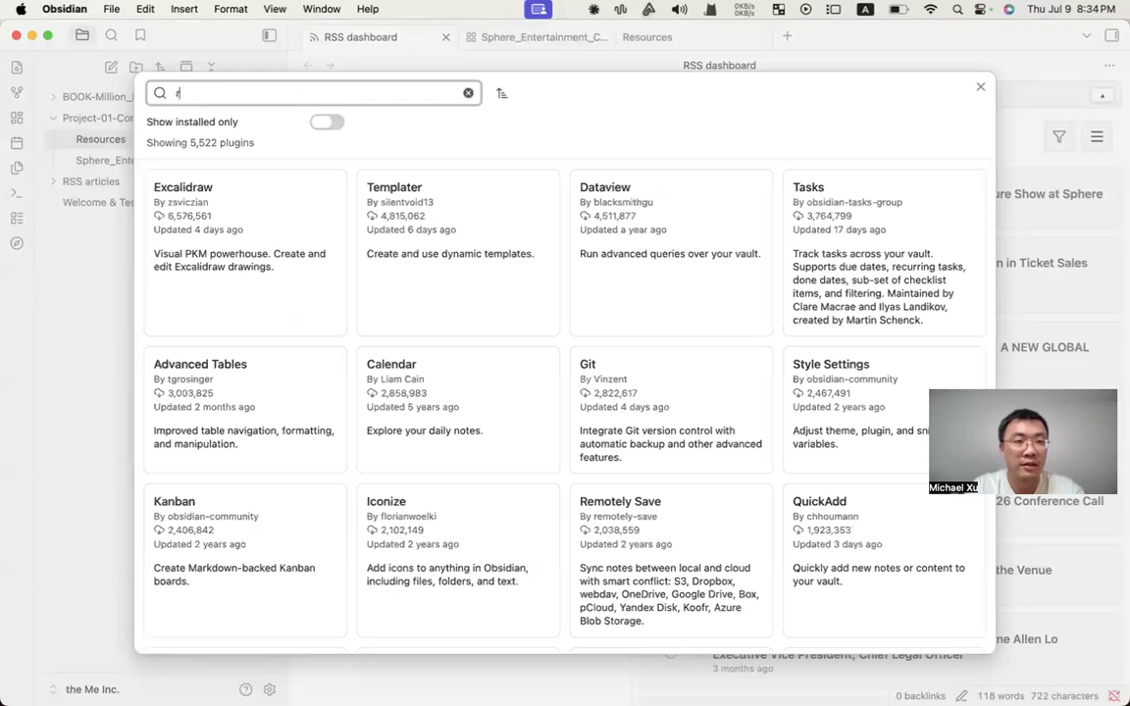
{"action": "type", "text": "ss"}
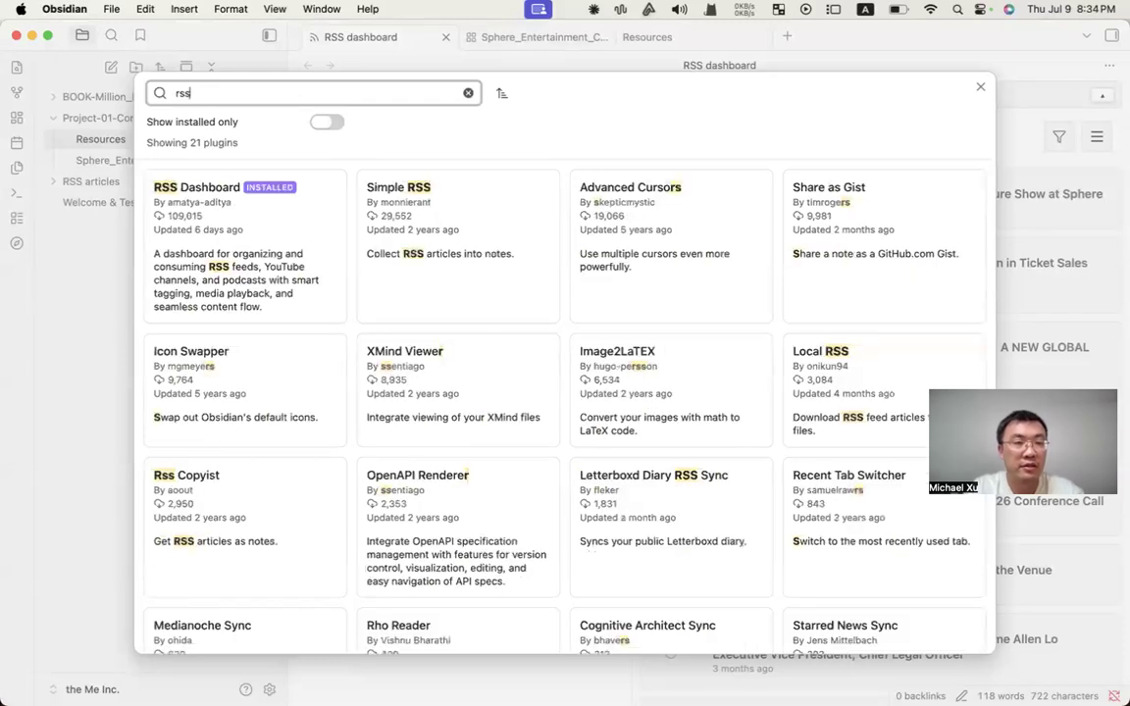
View the RSS Dashboard plugin's detail page, and close the plugin browser and the settings.
{"action": "left_click", "coordinate": [301, 261]}
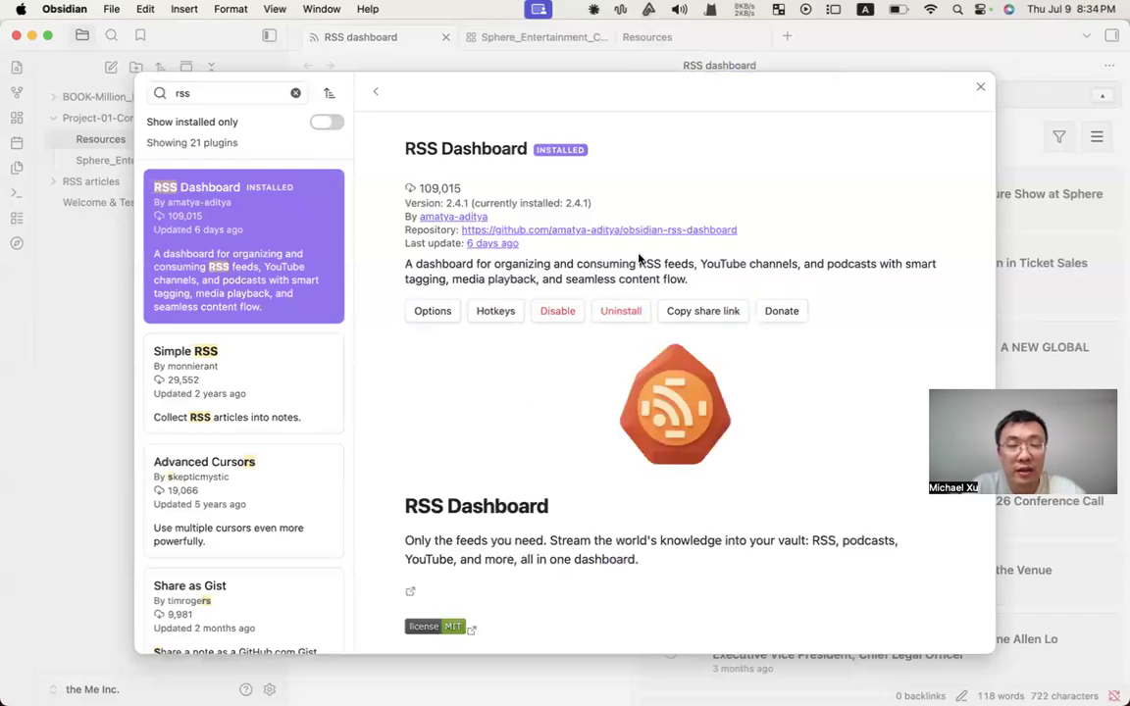
{"action": "scroll", "coordinate": [641, 260], "scroll_direction": "down", "scroll_amount": 1}
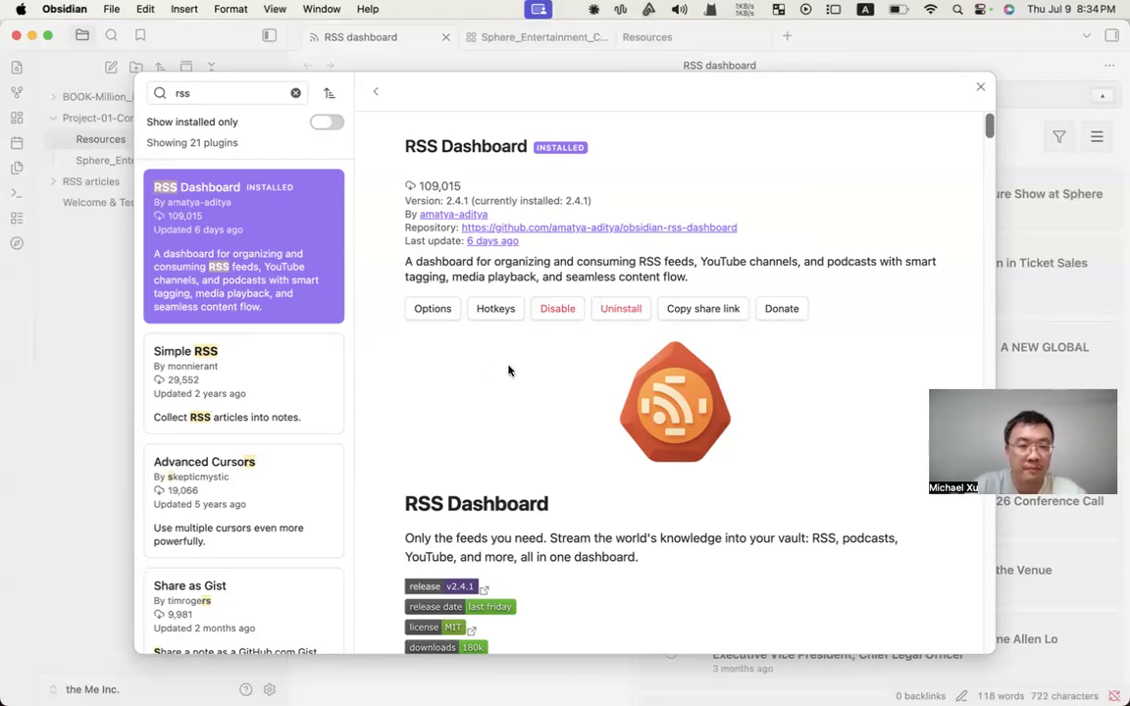
{"action": "left_click", "coordinate": [981, 90]}
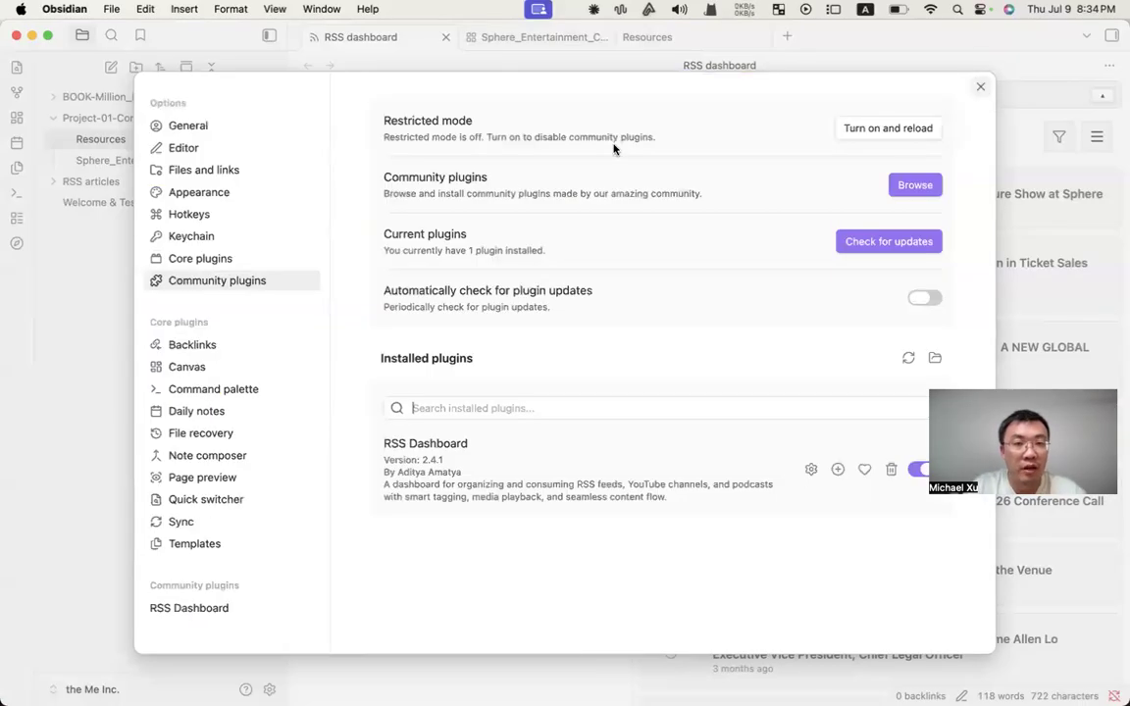
{"action": "left_click", "coordinate": [981, 90]}
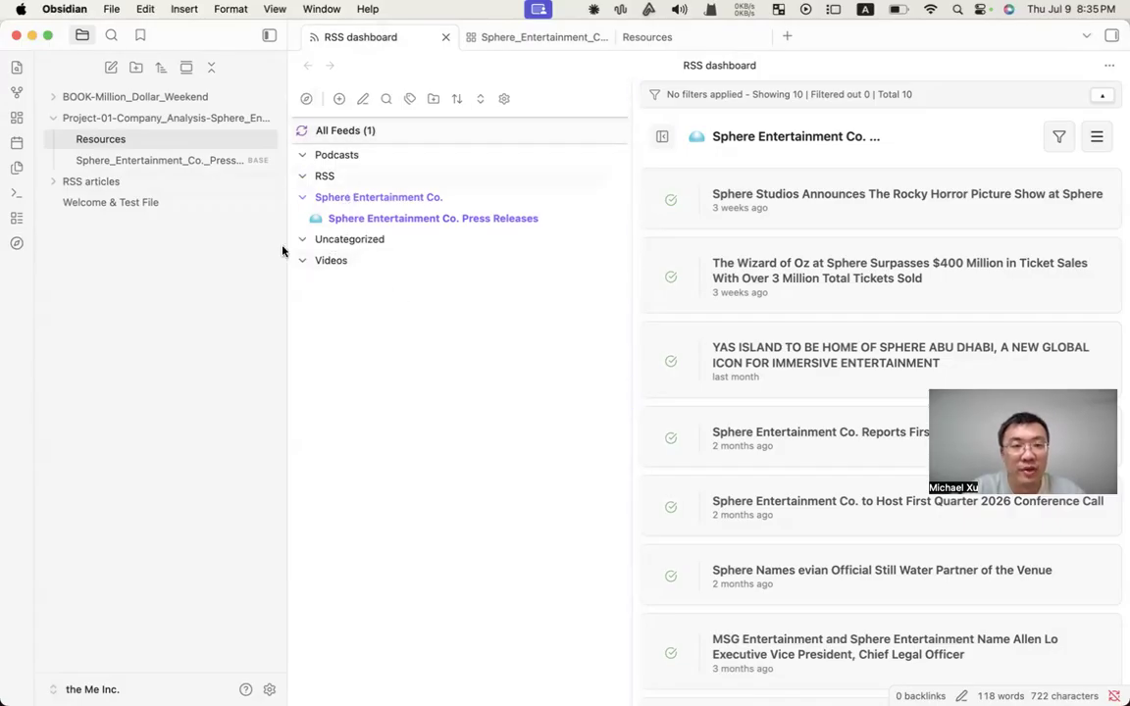
{"action": "left_click", "coordinate": [340, 99]}
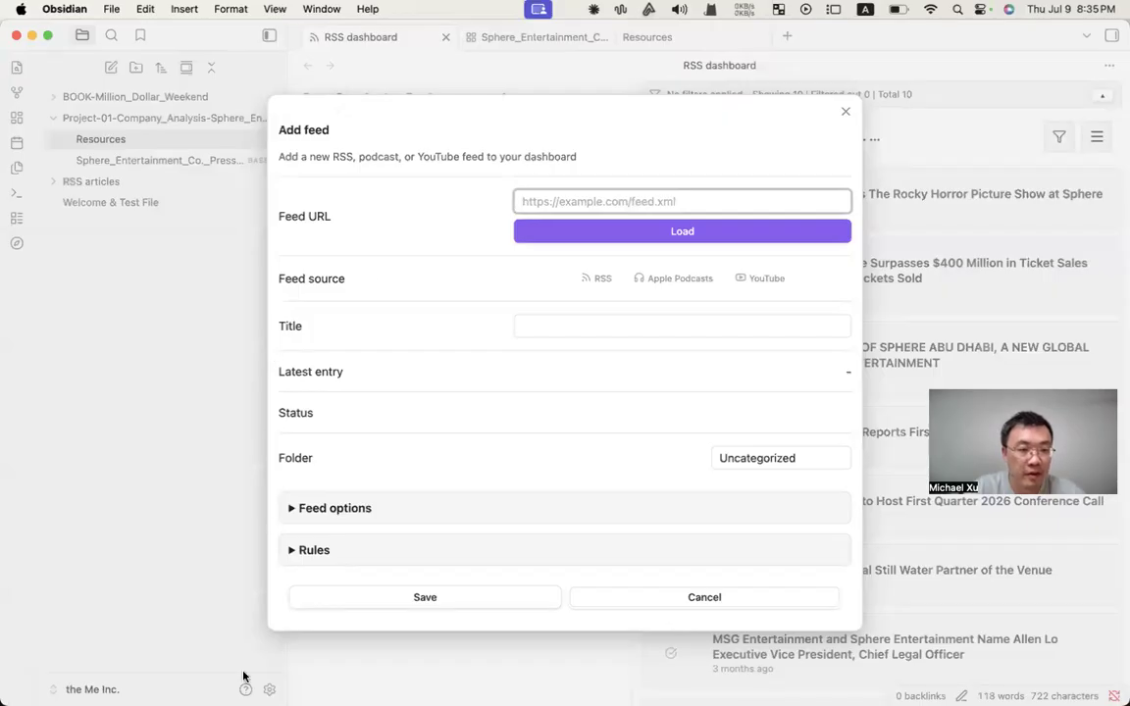
{"action": "left_click", "coordinate": [146, 670]}
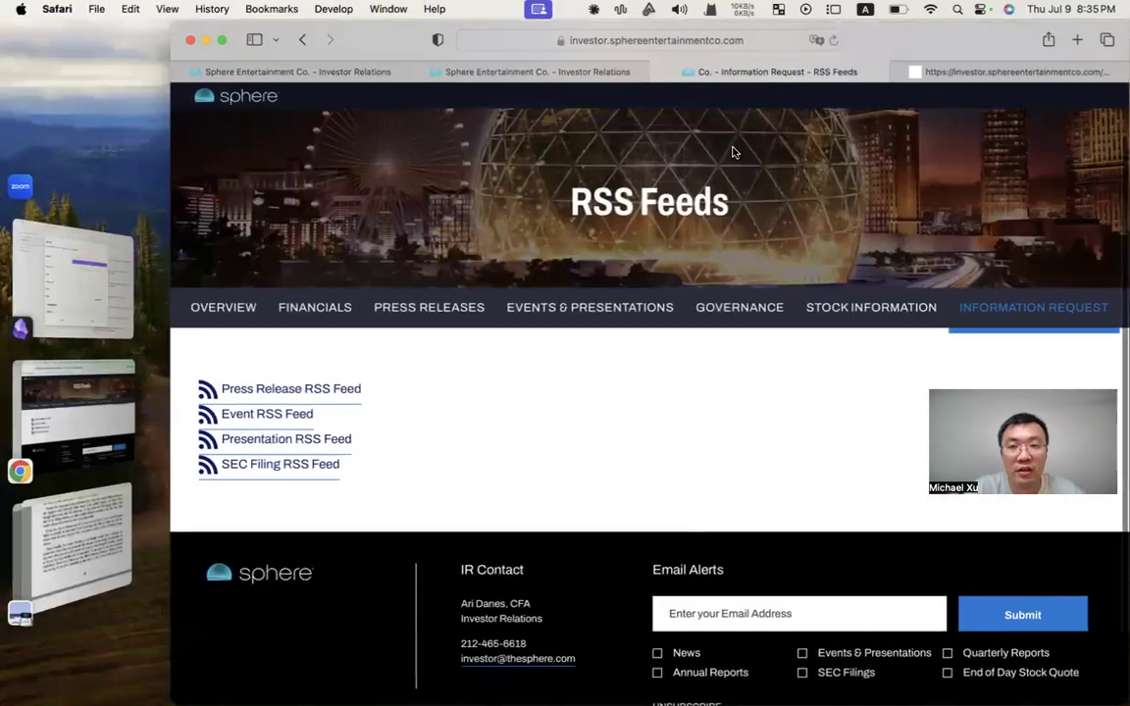
{"action": "left_click", "coordinate": [1019, 74]}
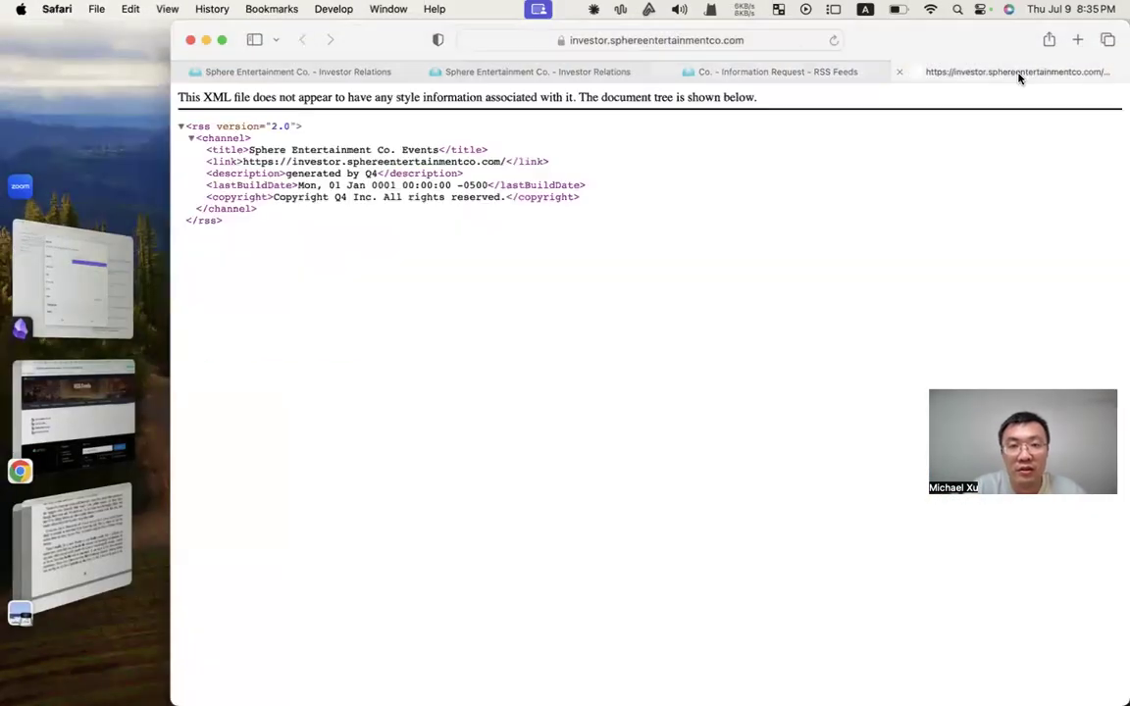
{"action": "left_click", "coordinate": [765, 46]}
{"action": "key", "text": "super+c"}
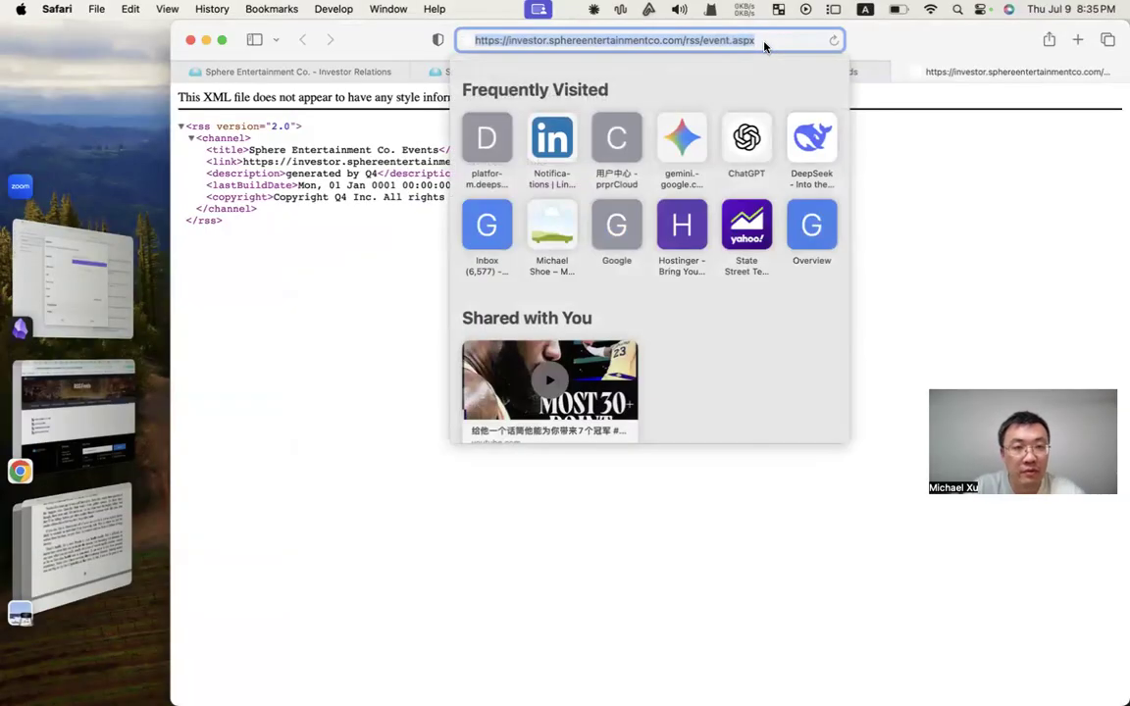
{"action": "left_click", "coordinate": [340, 377]}
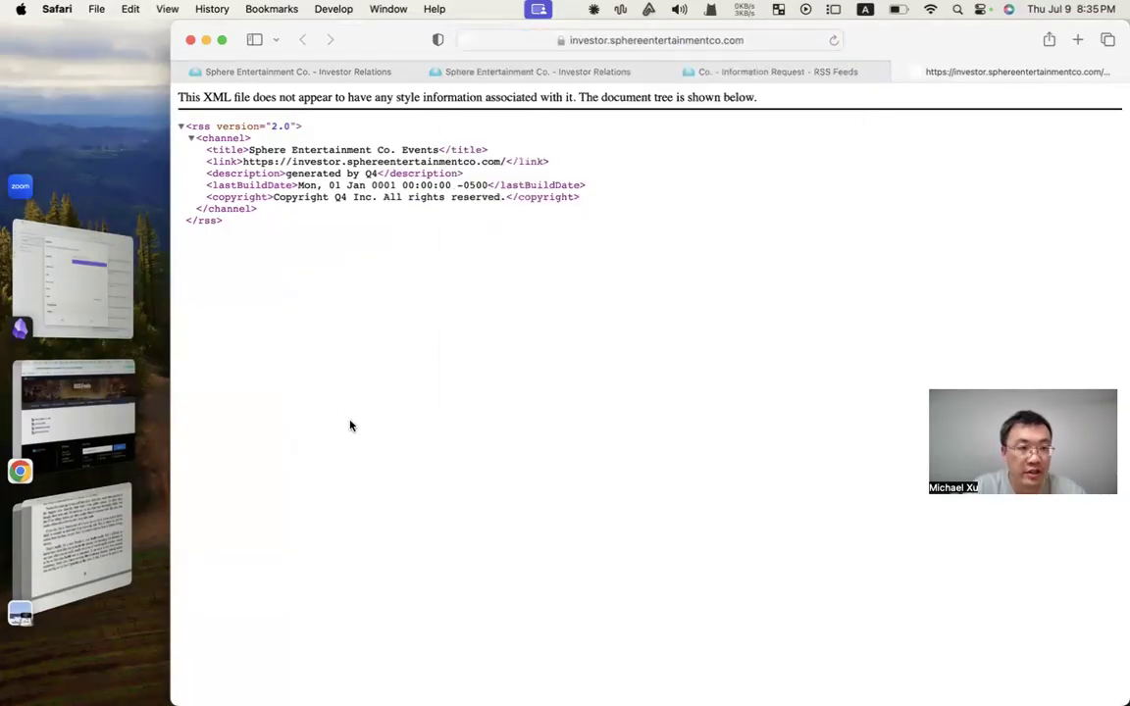
{"action": "left_click", "coordinate": [98, 265]}
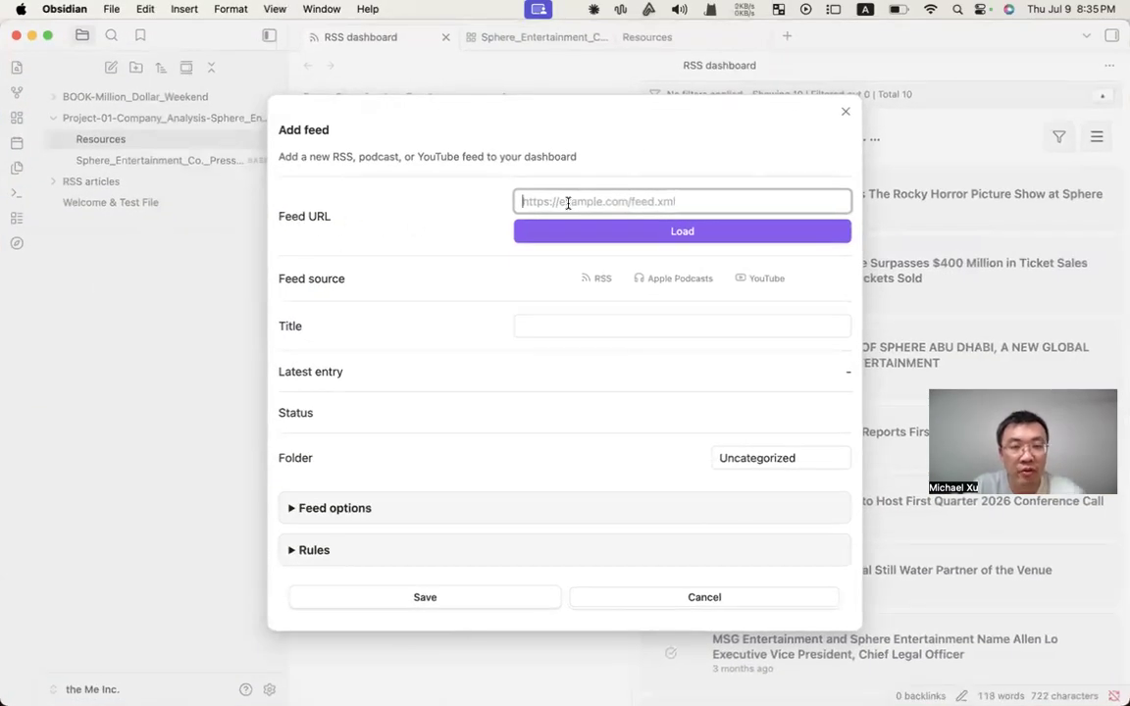
{"action": "key", "text": "super+v"}
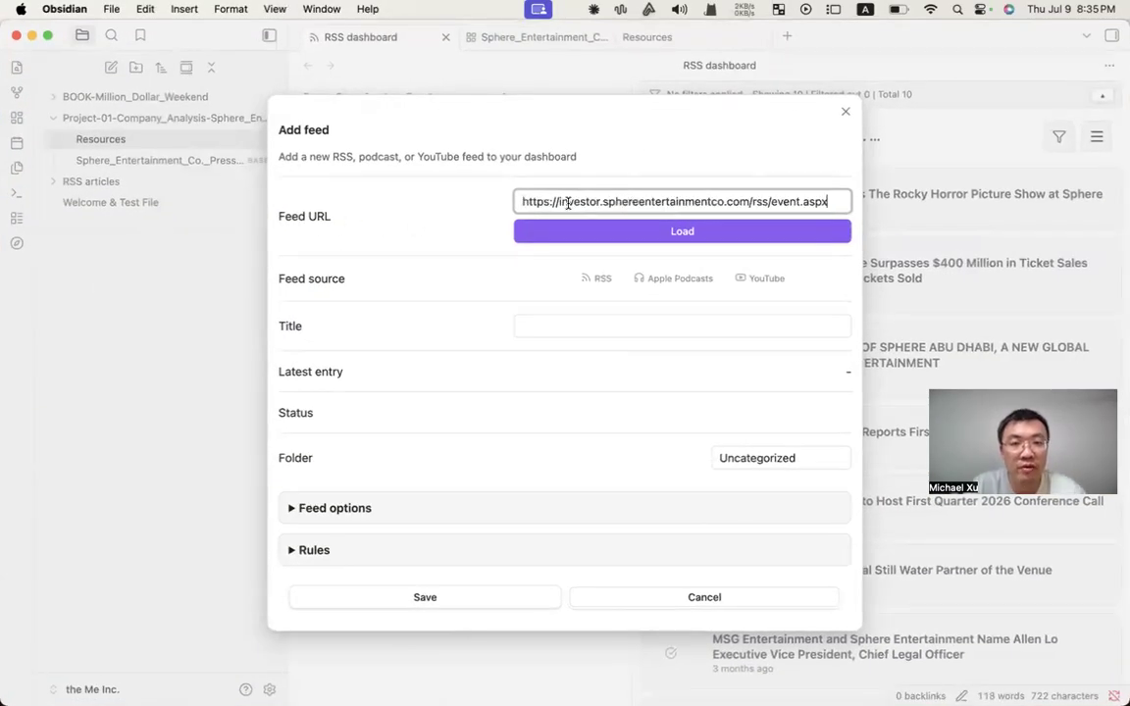
Load the Event feed's details in the Add feed form, check them, and cancel adding the feed.
{"action": "left_click", "coordinate": [707, 238]}
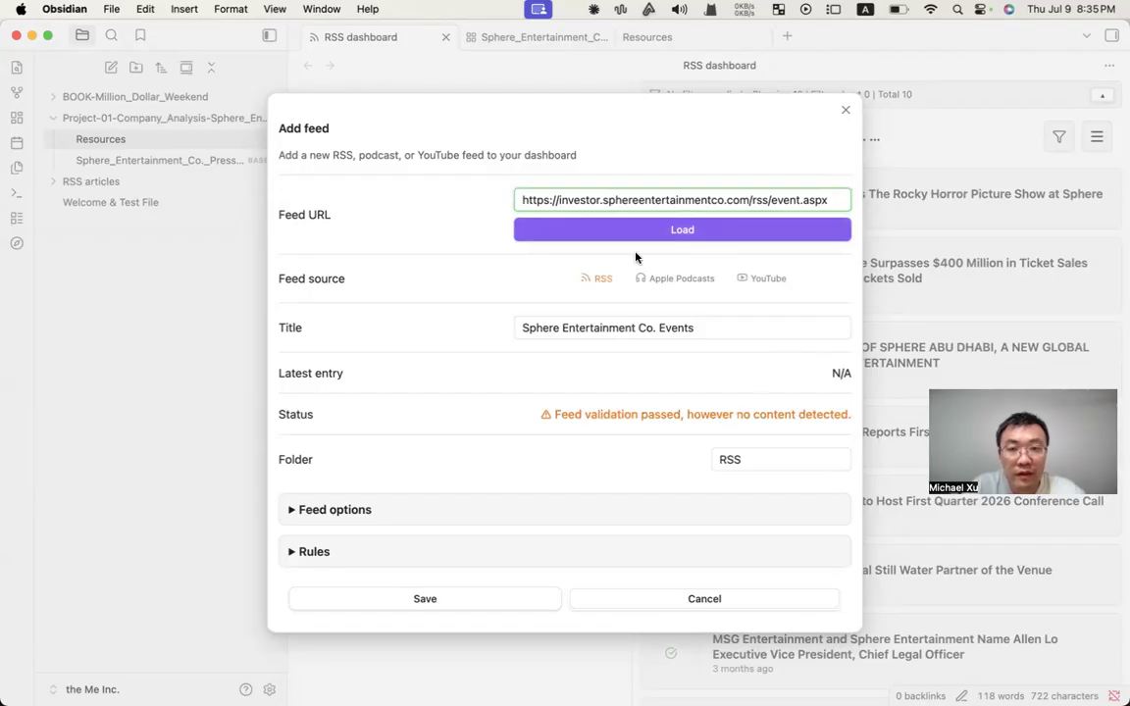
{"action": "left_click_drag", "start_coordinate": [832, 201], "coordinate": [655, 193]}
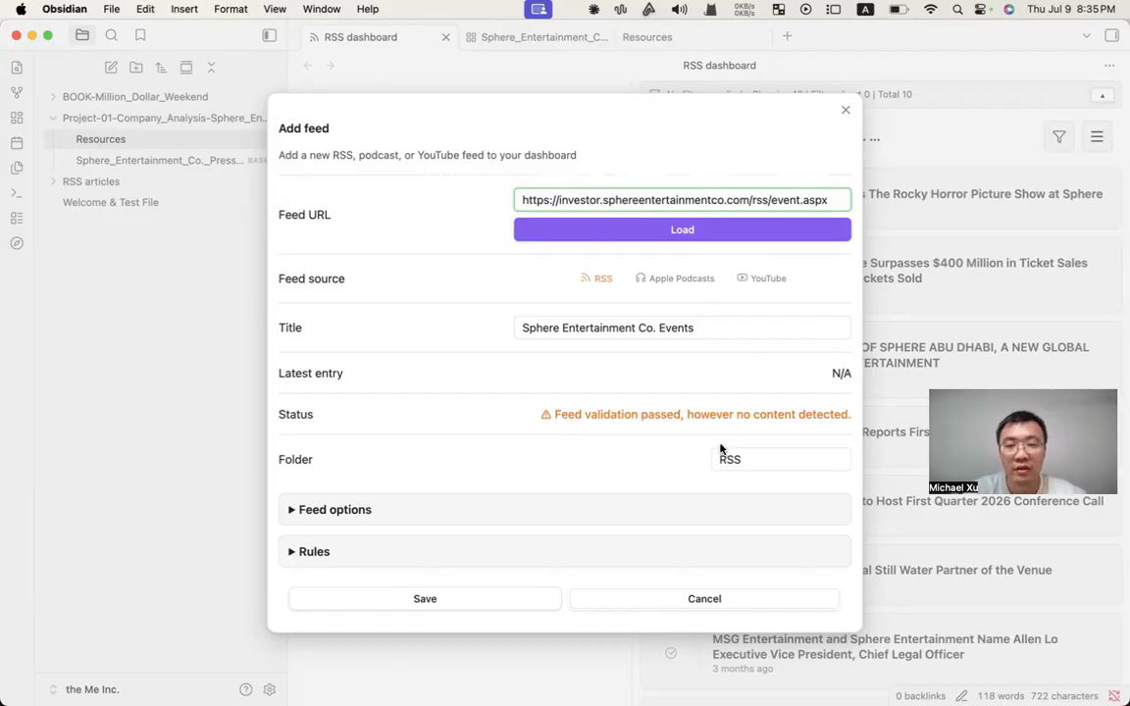
{"action": "left_click", "coordinate": [630, 611]}
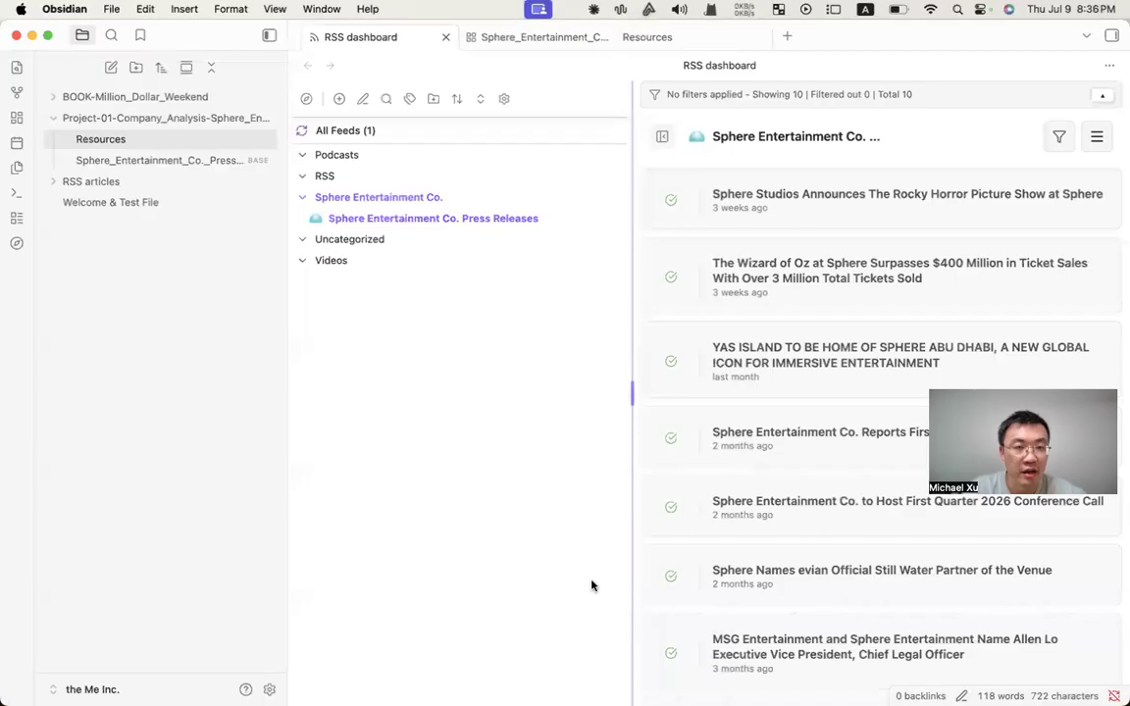
Switch to Safari, open the Presentation RSS feed from the RSS Feeds page, copy its address, and return to the feeds list.
{"action": "mouse_move", "coordinate": [226, 665]}
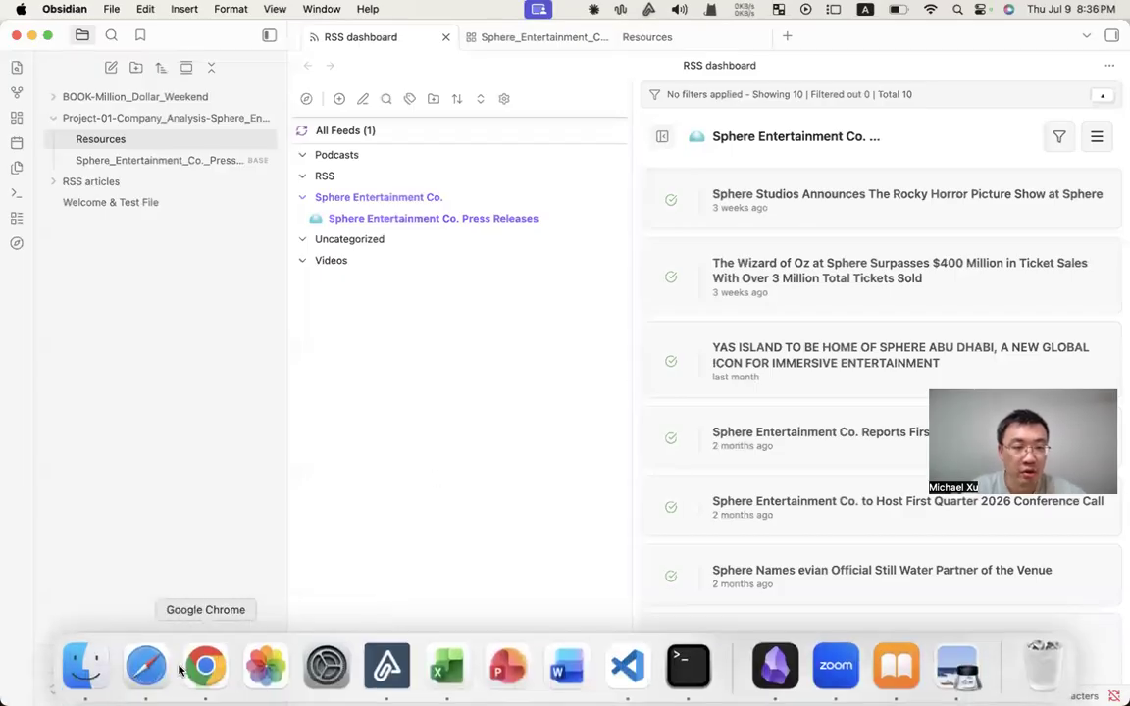
{"action": "left_click", "coordinate": [145, 665]}
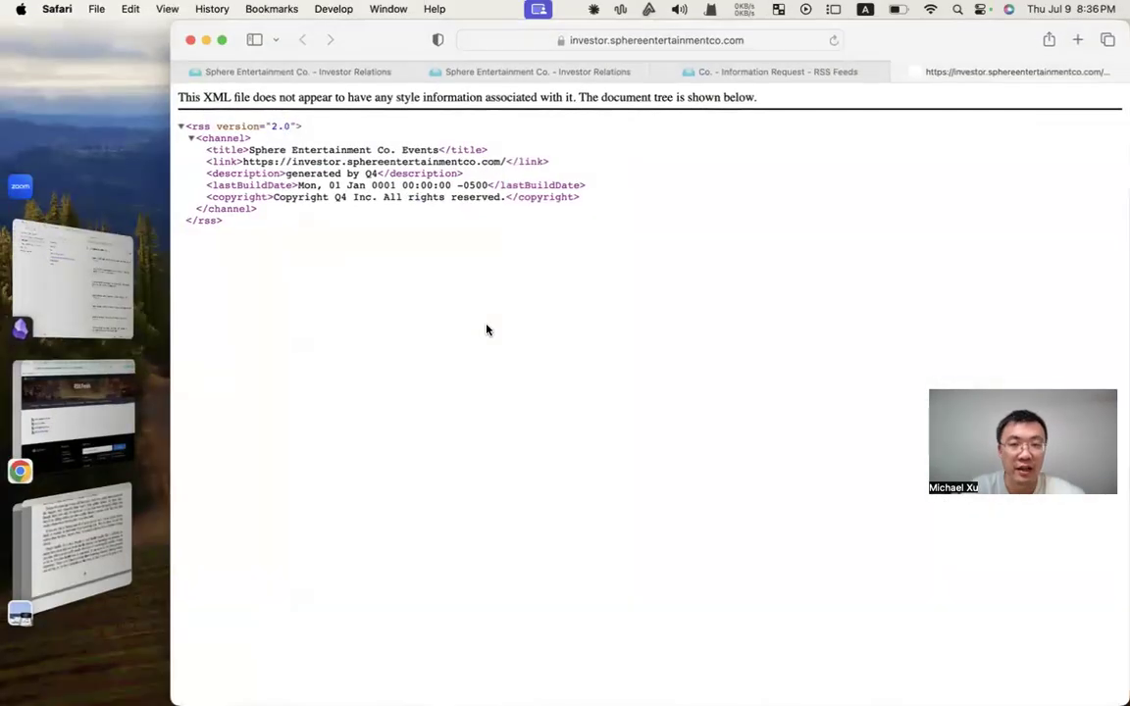
{"action": "left_click", "coordinate": [839, 72]}
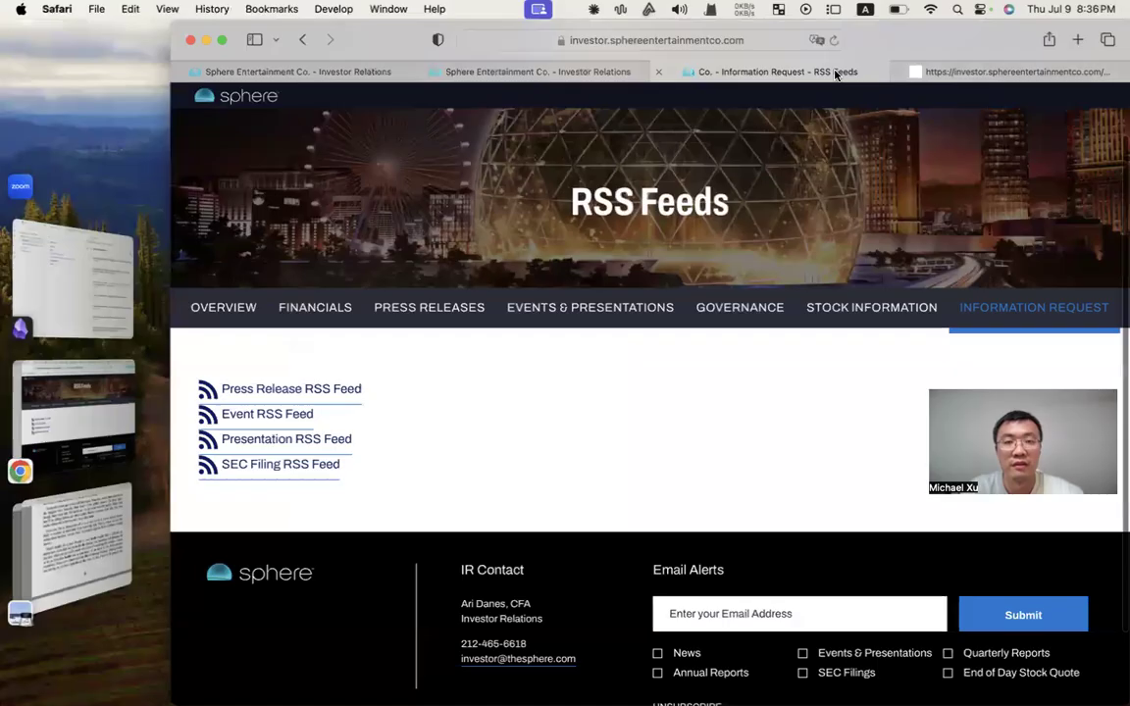
{"action": "left_click", "coordinate": [328, 442]}
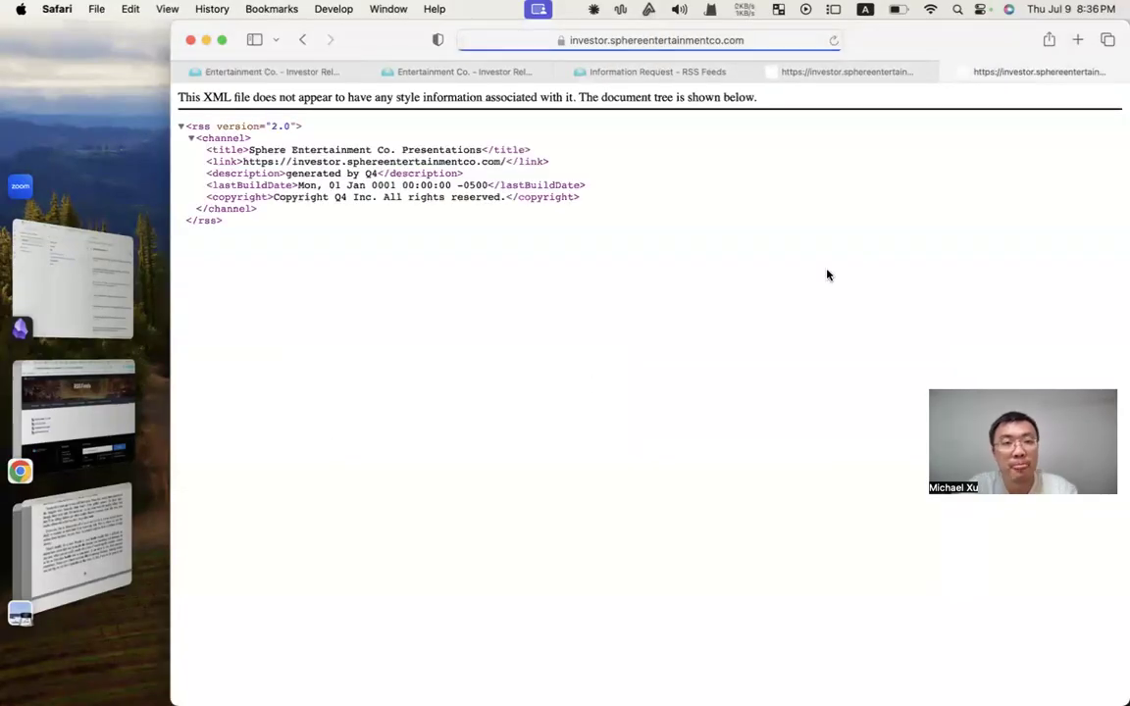
{"action": "left_click", "coordinate": [796, 41]}
{"action": "key", "text": "super+c"}
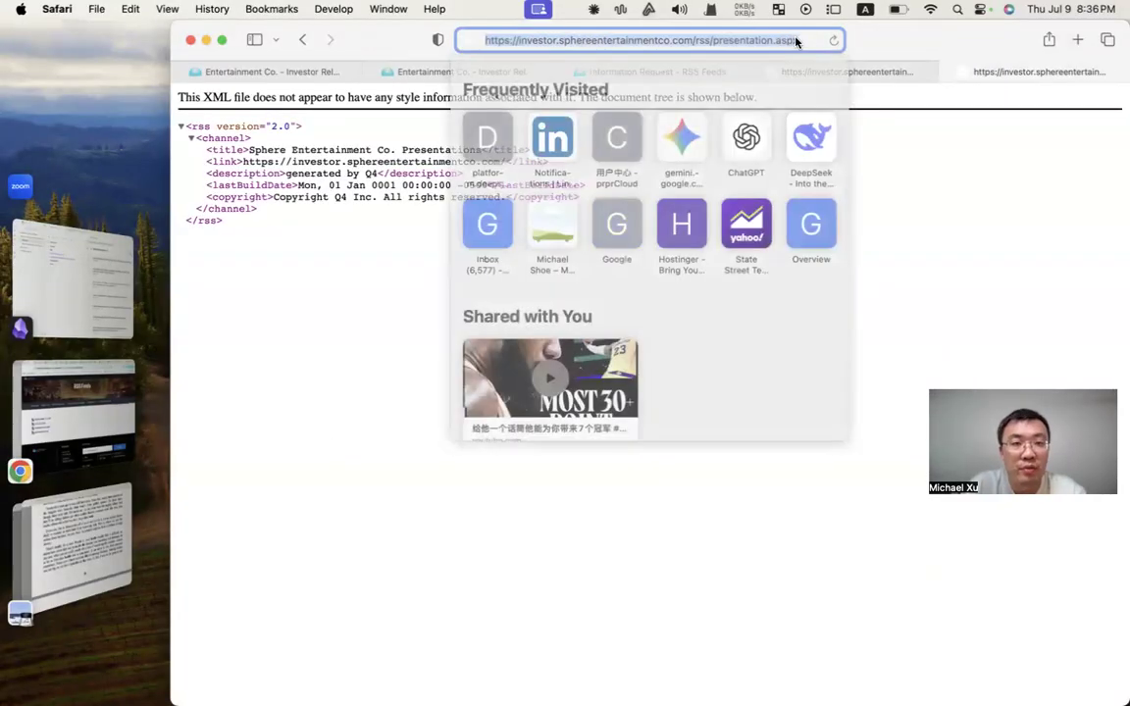
{"action": "left_click", "coordinate": [1003, 236]}
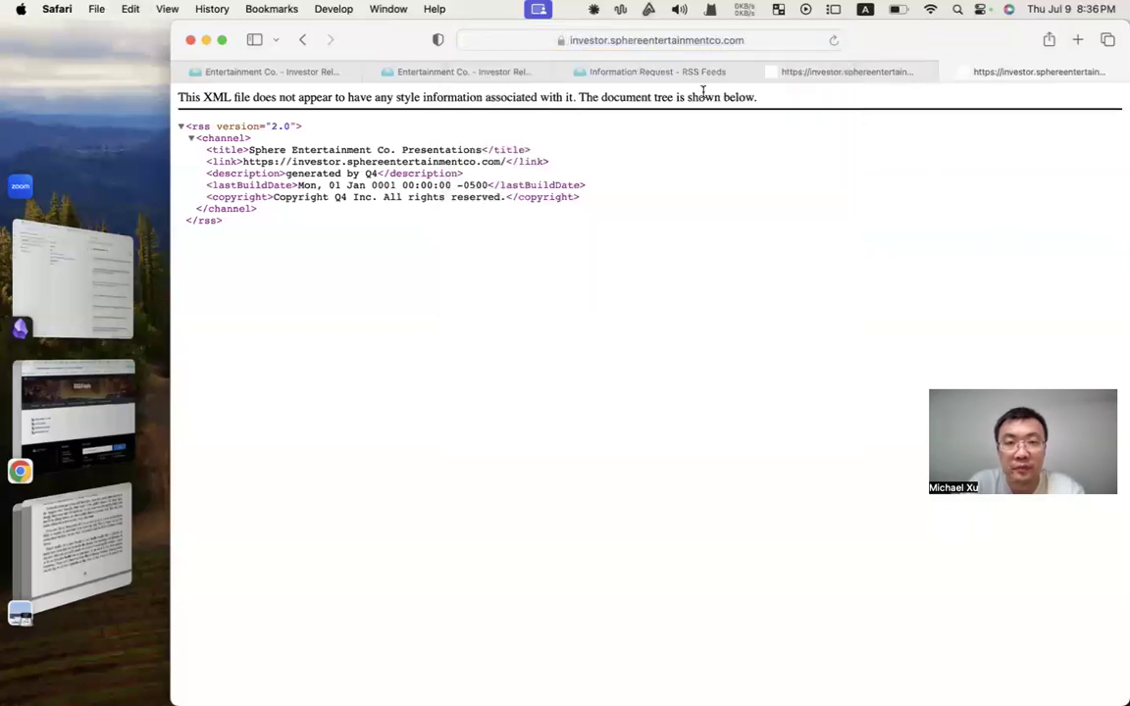
{"action": "left_click", "coordinate": [622, 72]}
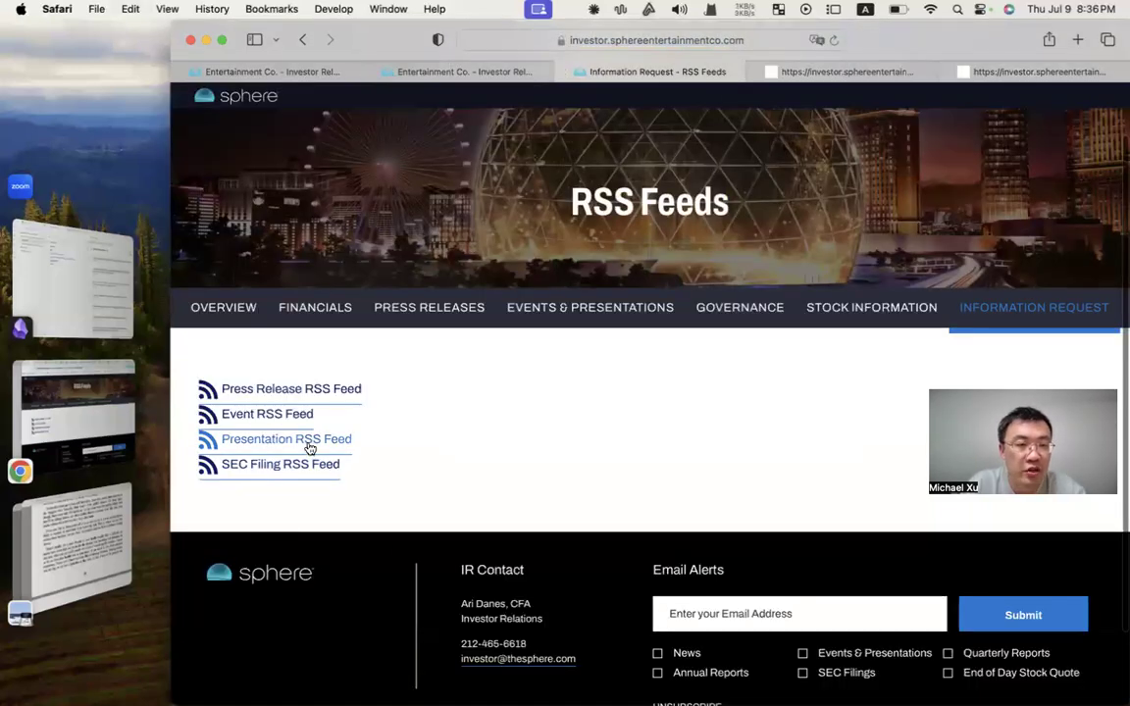
{"action": "left_click", "coordinate": [65, 271]}
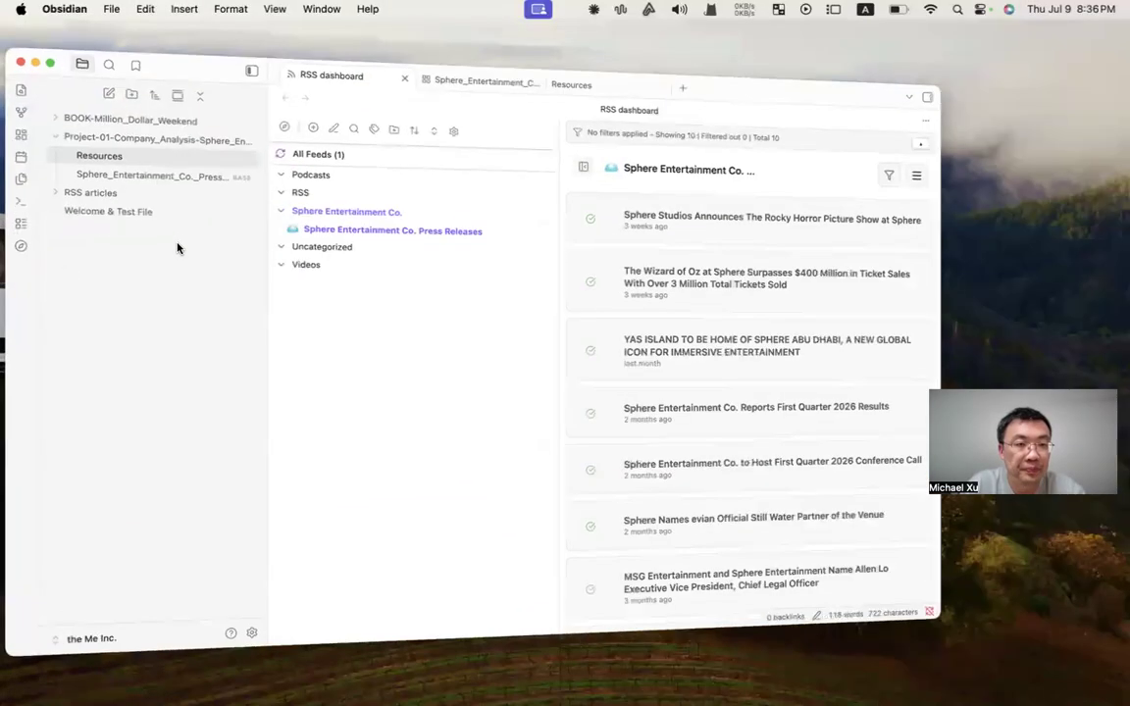
{"action": "left_click", "coordinate": [339, 99]}
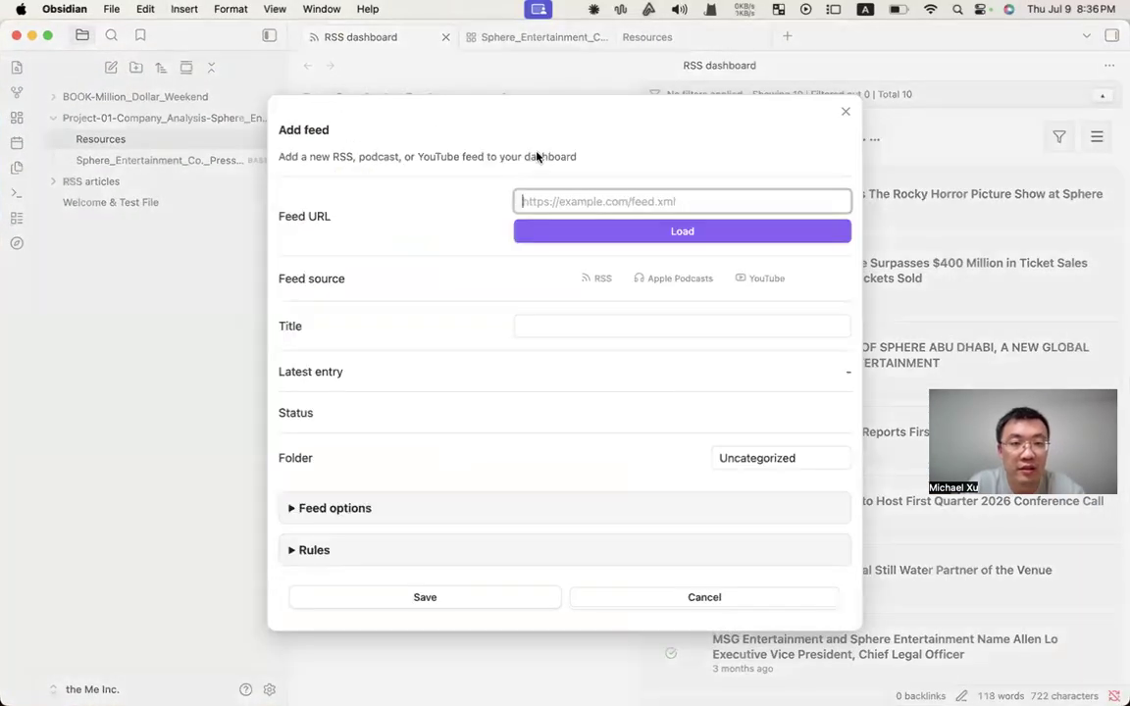
{"action": "key", "text": "super+v"}
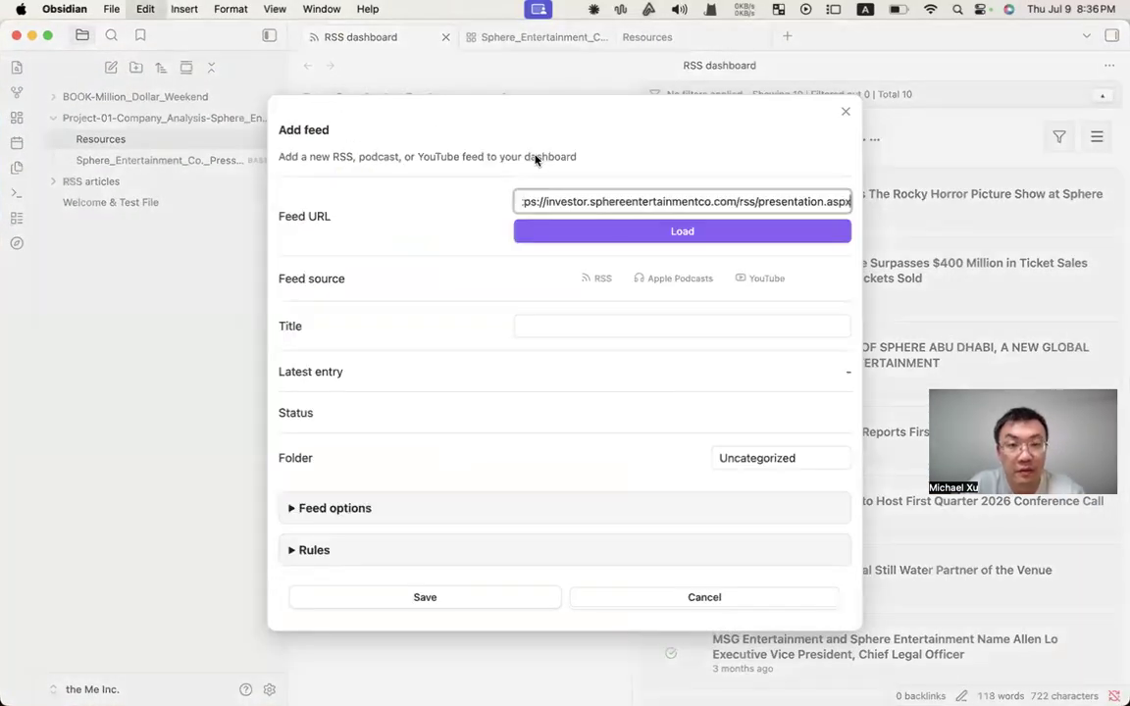
{"action": "left_click", "coordinate": [673, 236]}
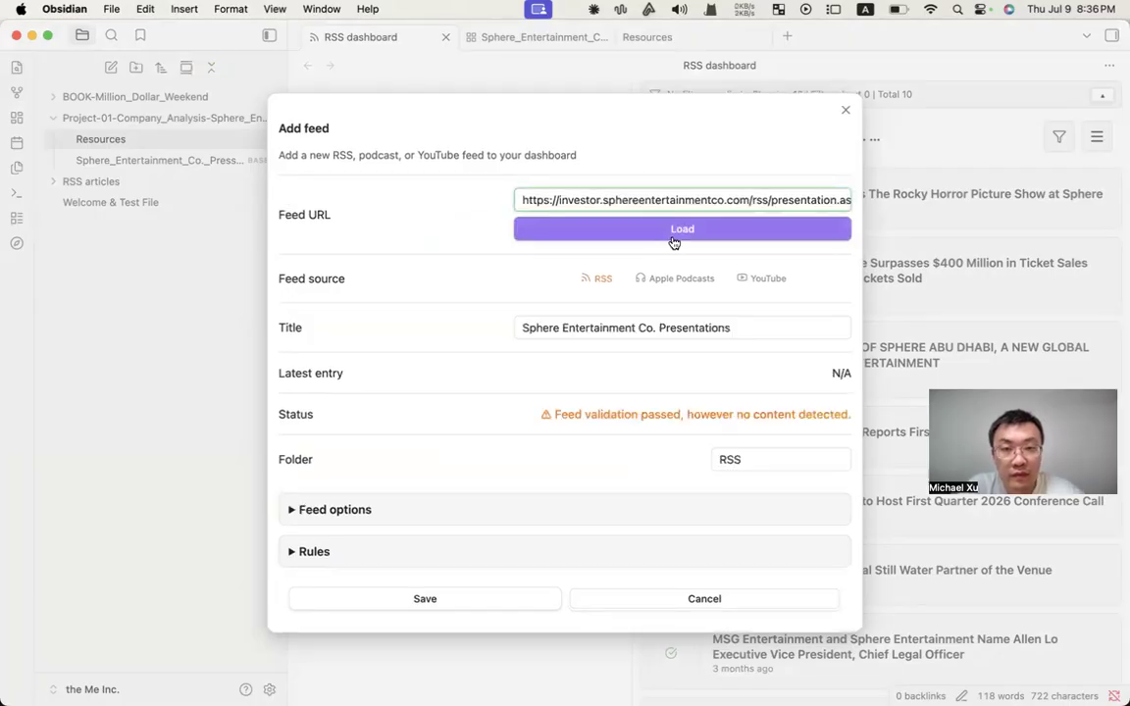
{"action": "left_click", "coordinate": [844, 109]}
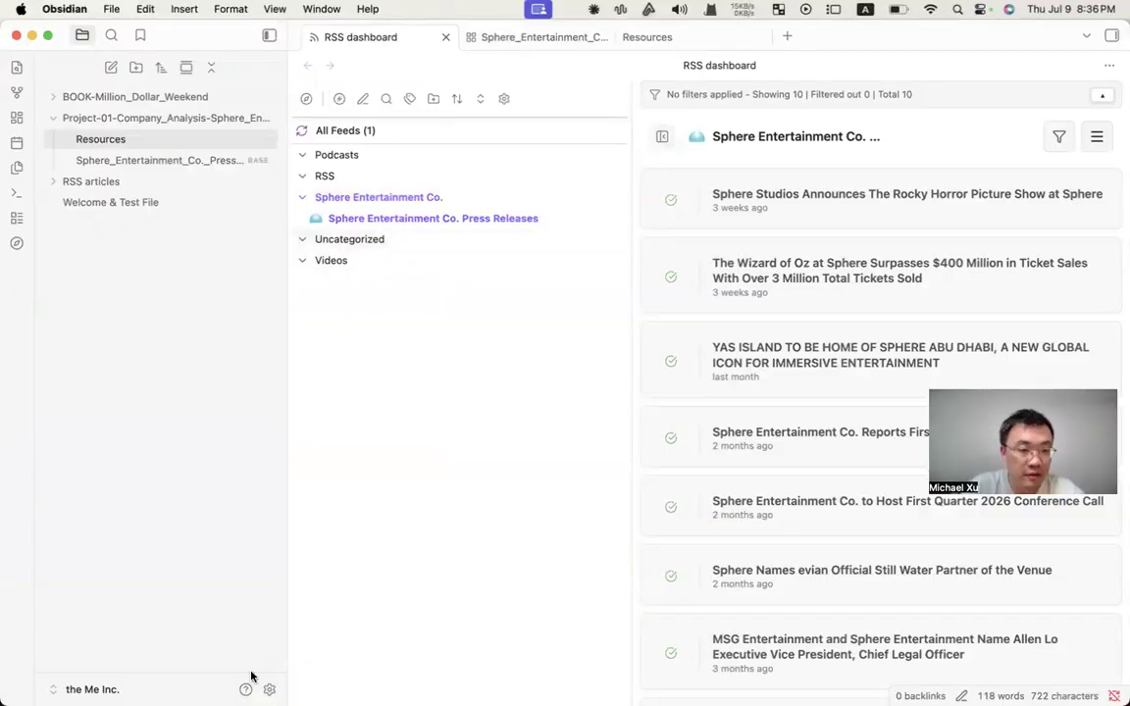
Switch to Safari, open the SEC Filing RSS feed from the RSS Feeds page and copy its address.
{"action": "left_click", "coordinate": [144, 676]}
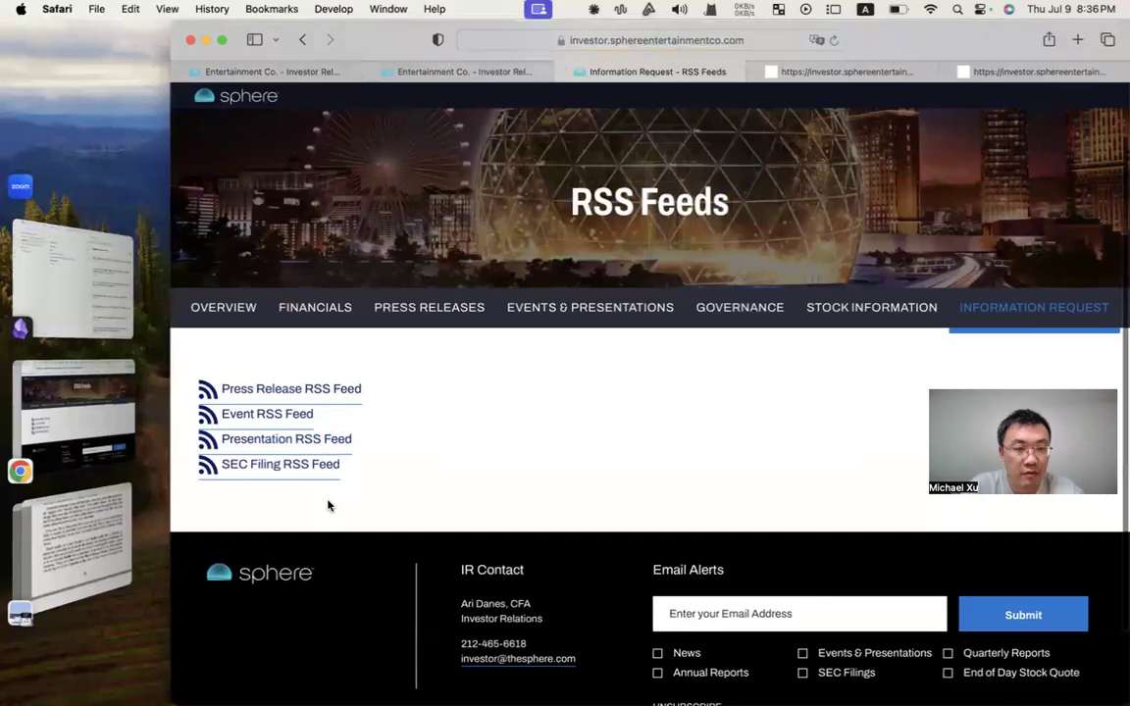
{"action": "left_click", "coordinate": [282, 467]}
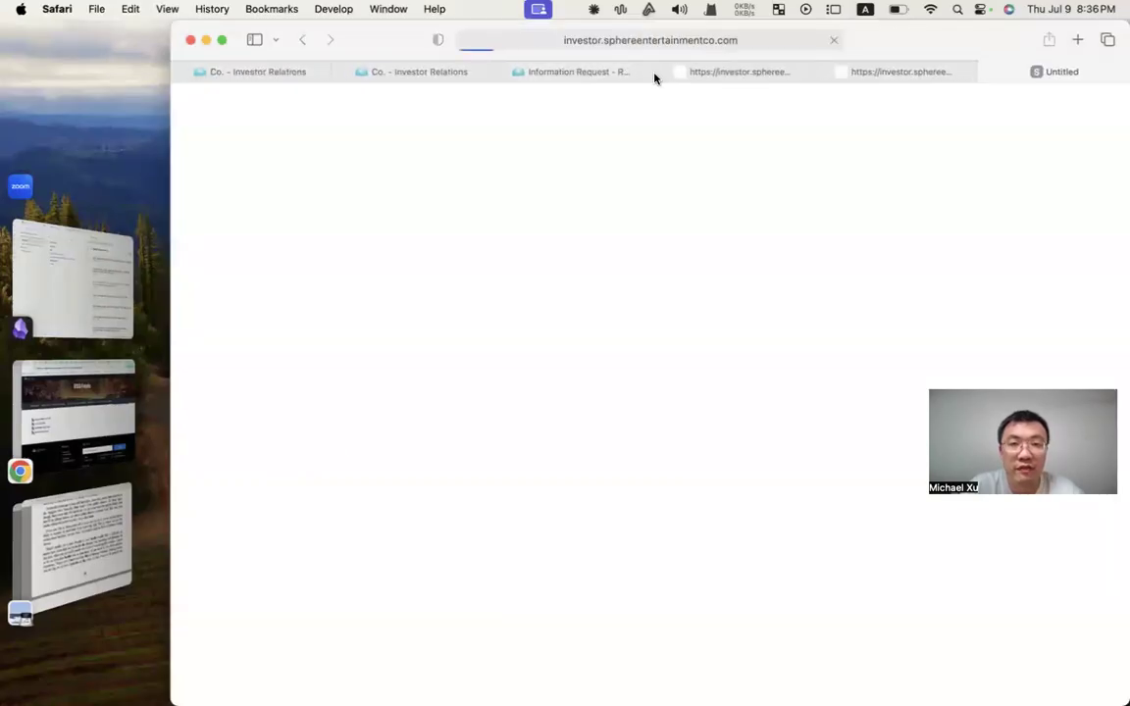
{"action": "left_click", "coordinate": [745, 41]}
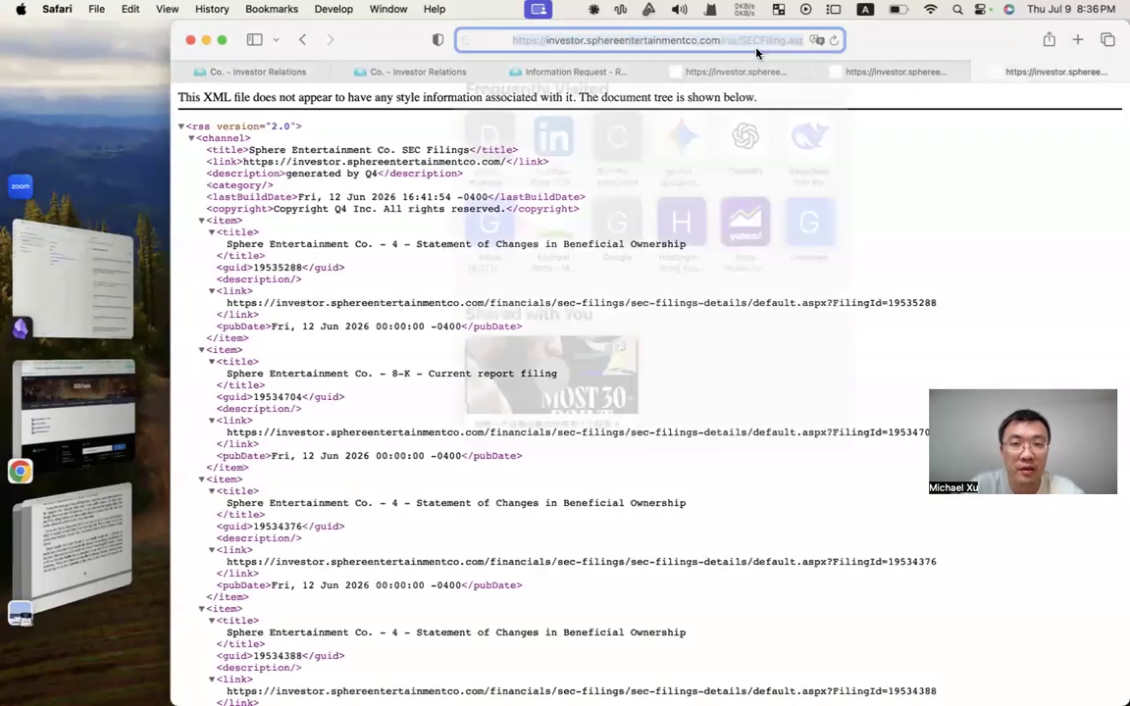
{"action": "left_click", "coordinate": [324, 414]}
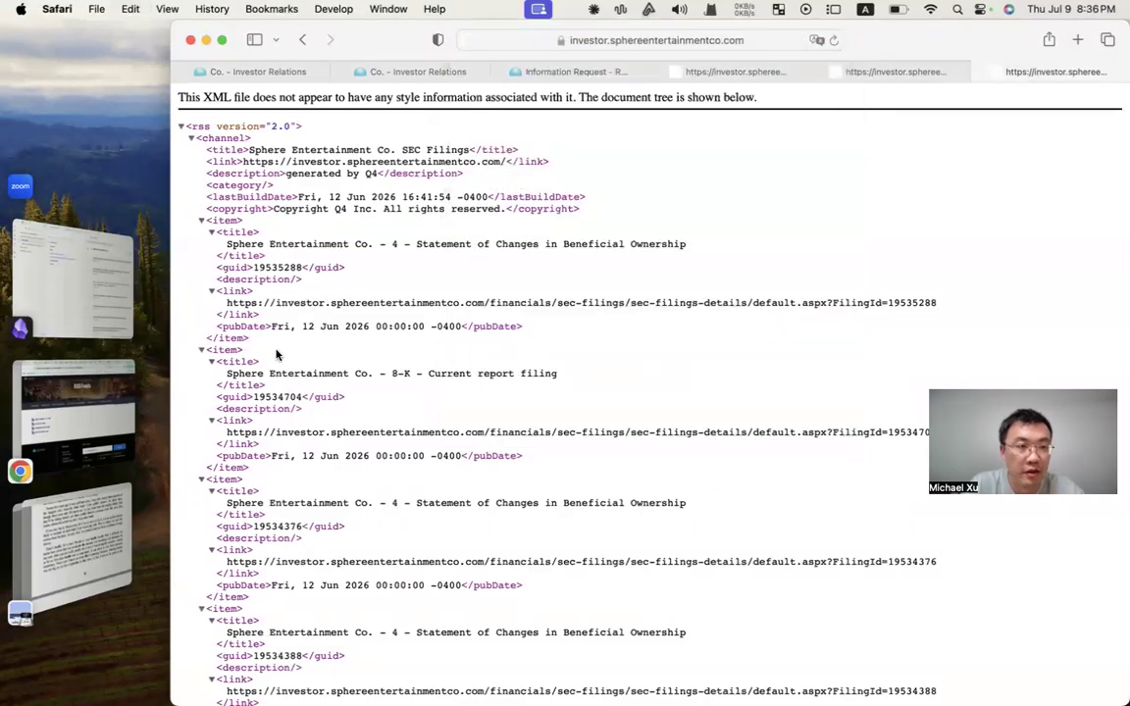
{"action": "left_click", "coordinate": [70, 278]}
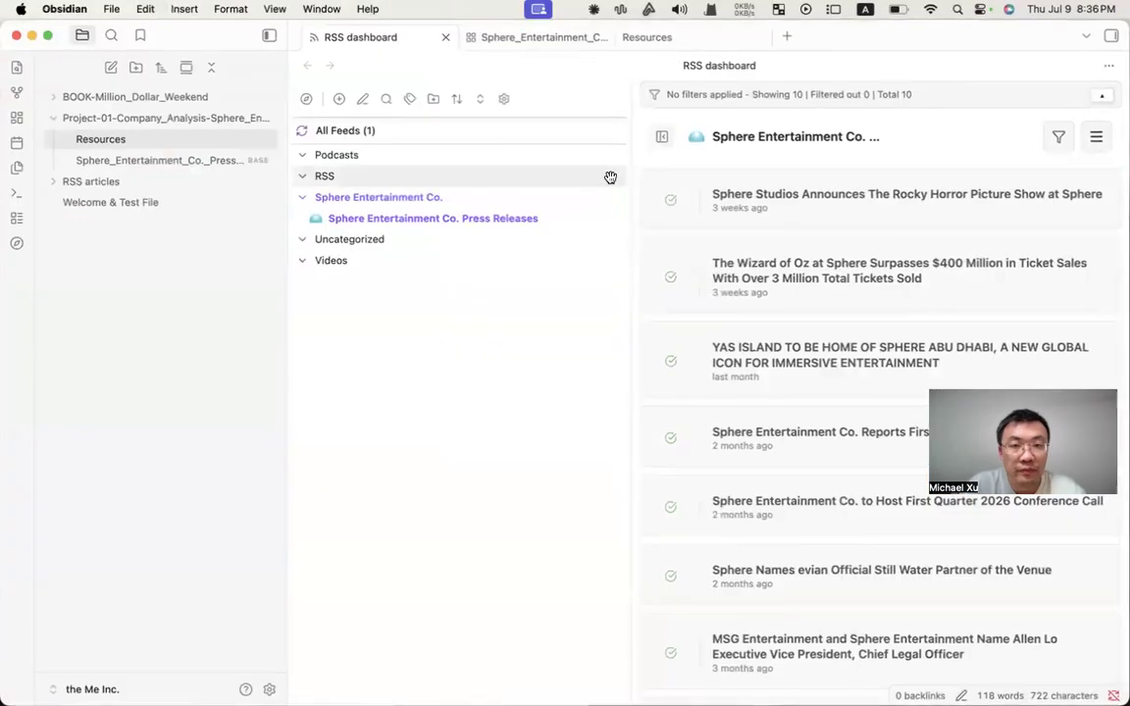
{"action": "left_click", "coordinate": [339, 100]}
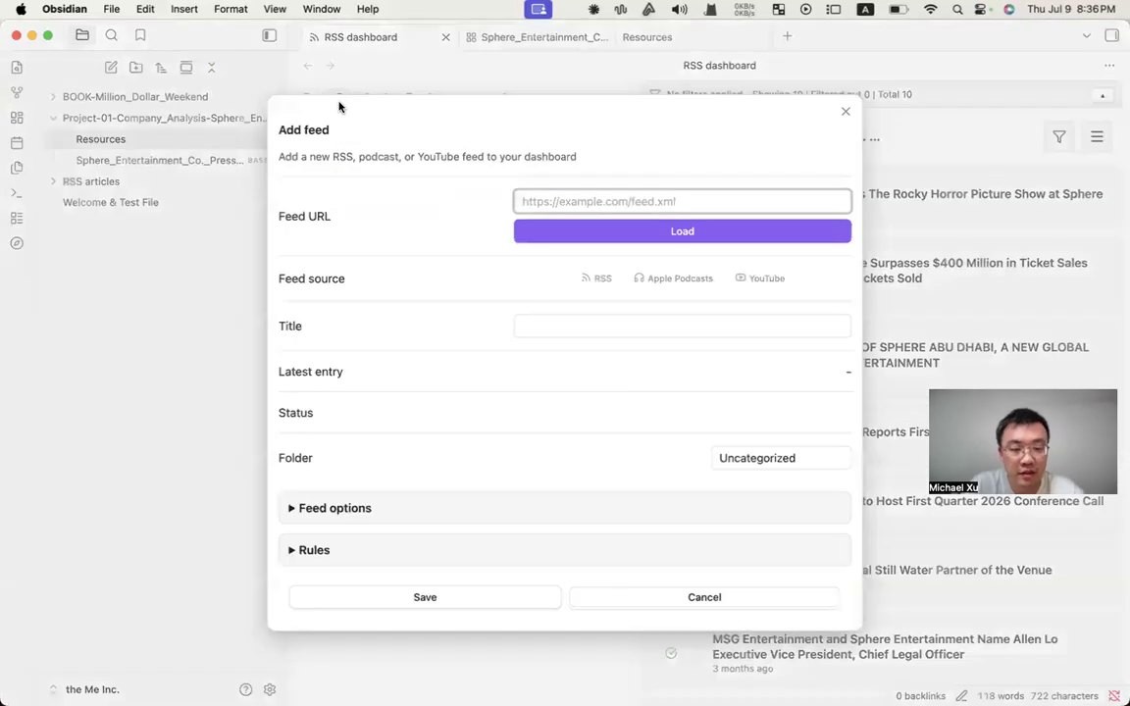
{"action": "key", "text": "super+v"}
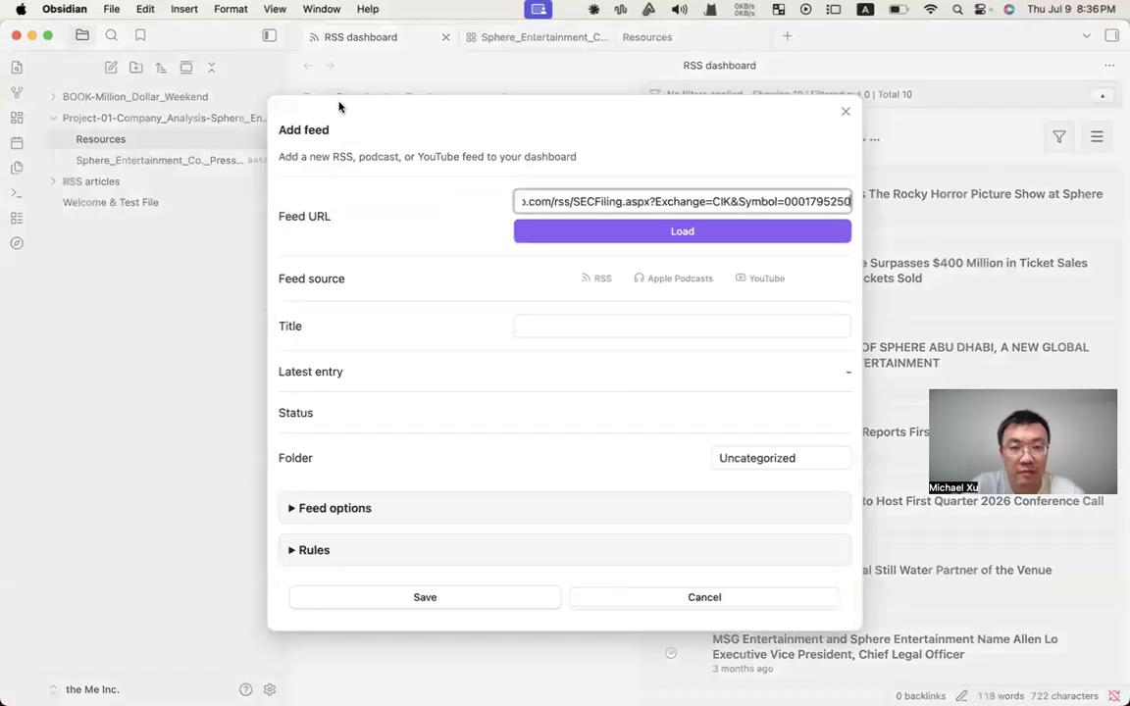
{"action": "left_click", "coordinate": [667, 232]}
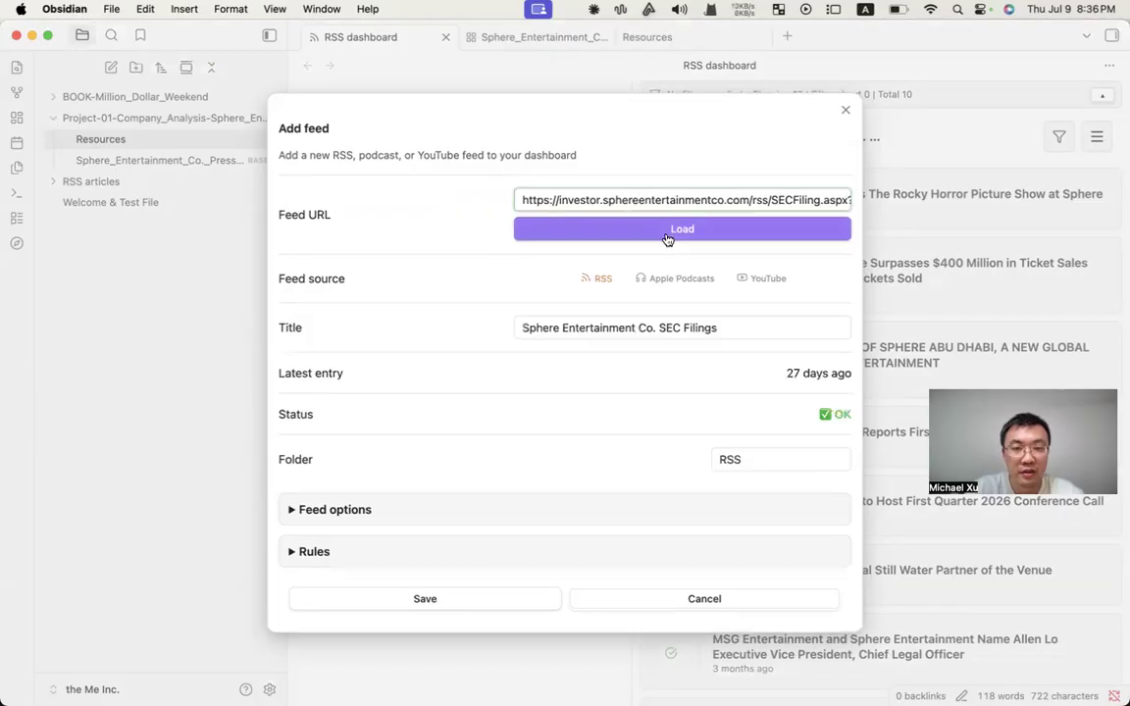
Check the SEC filings feed's title and view the available folder choices without changing the folder.
{"action": "left_click", "coordinate": [732, 328]}
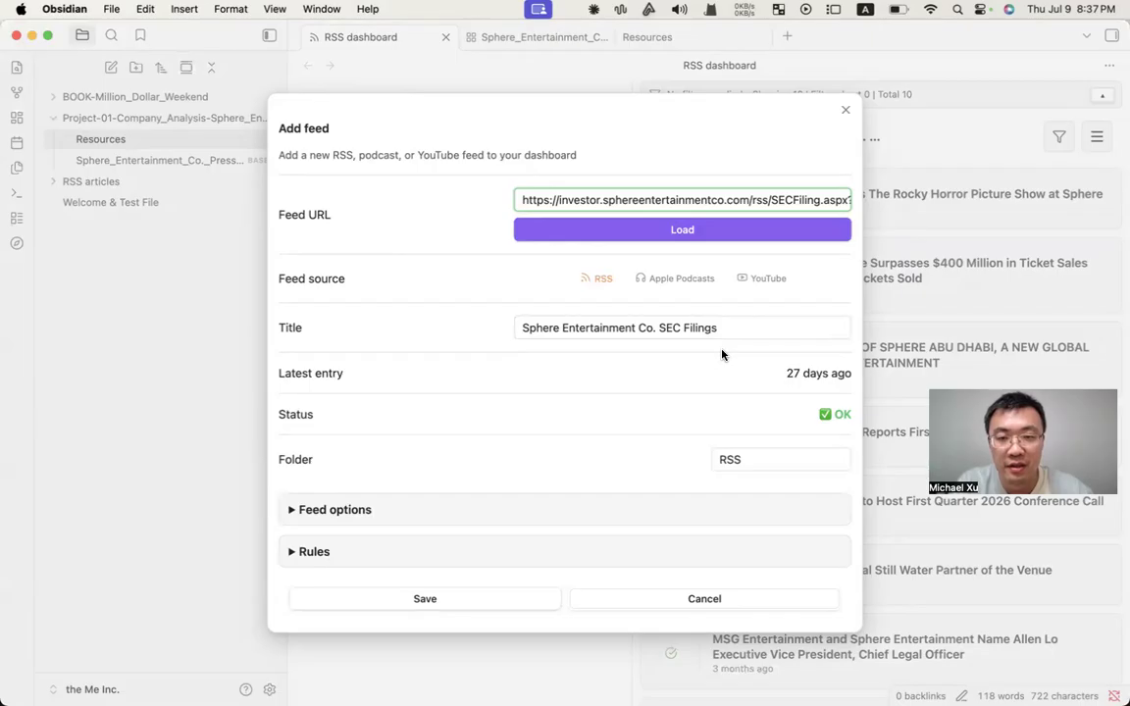
{"action": "left_click", "coordinate": [773, 465]}
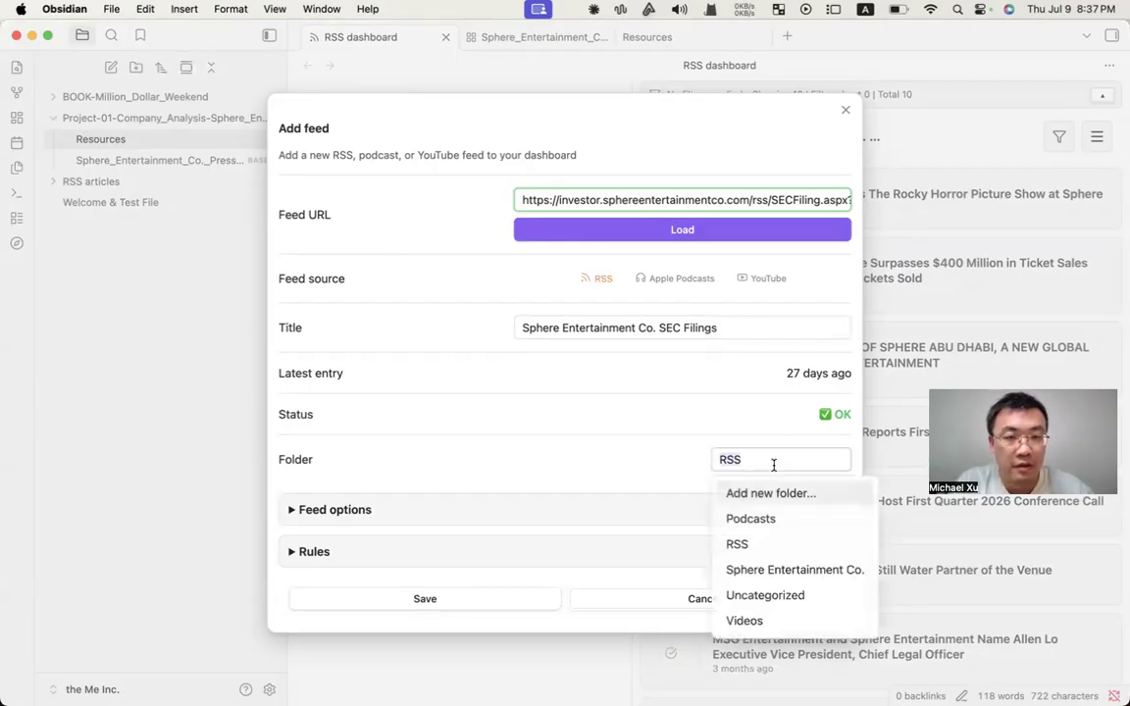
{"action": "left_click", "coordinate": [657, 429]}
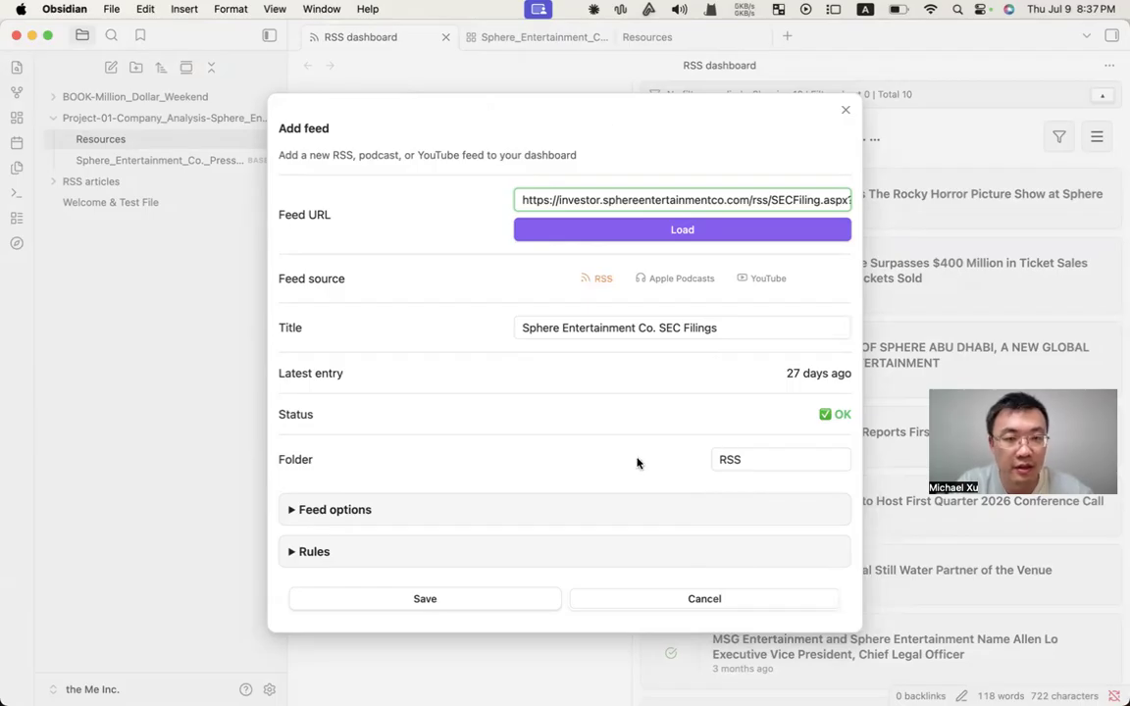
Expand the SEC filings feed's options and examine the choices for the auto delete articles duration.
{"action": "left_click", "coordinate": [296, 510]}
{"action": "scroll", "coordinate": [507, 379], "scroll_direction": "down", "scroll_amount": 3}
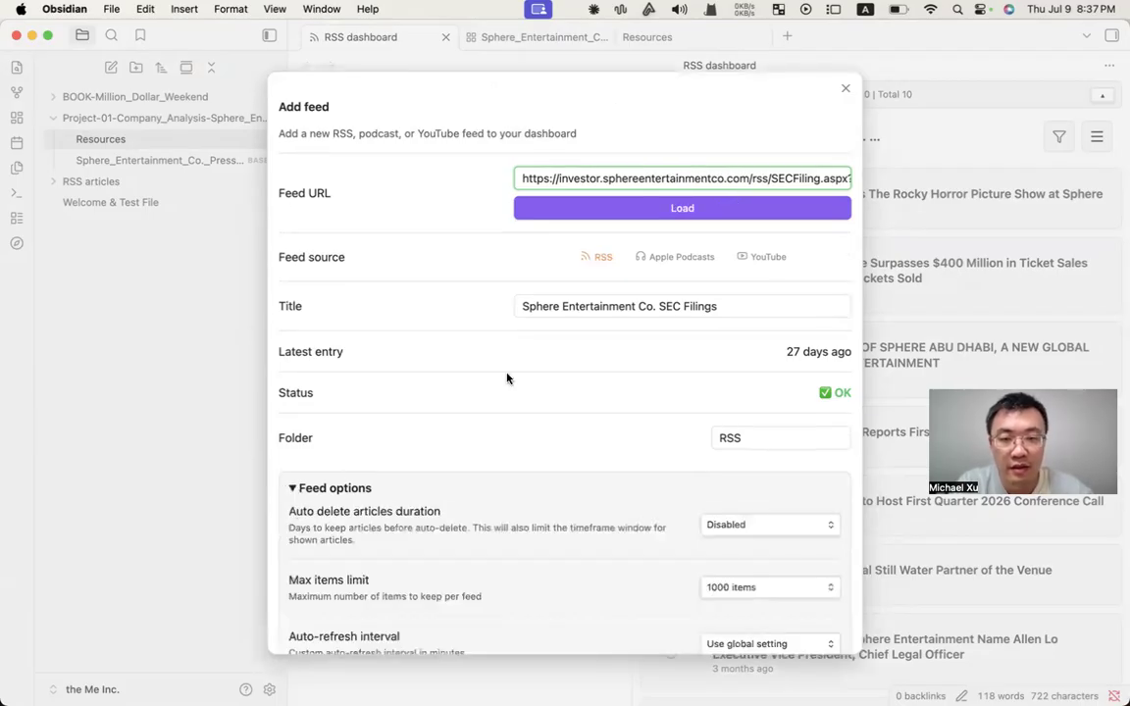
{"action": "scroll", "coordinate": [507, 379], "scroll_direction": "down", "scroll_amount": 2}
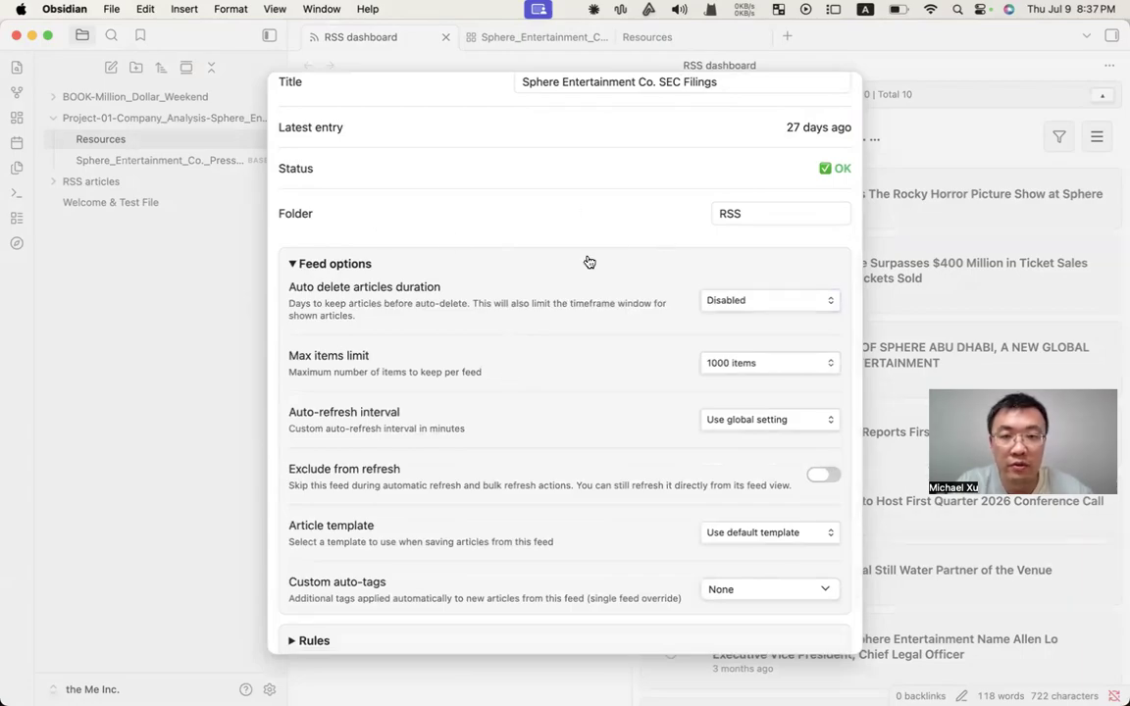
{"action": "left_click", "coordinate": [766, 310]}
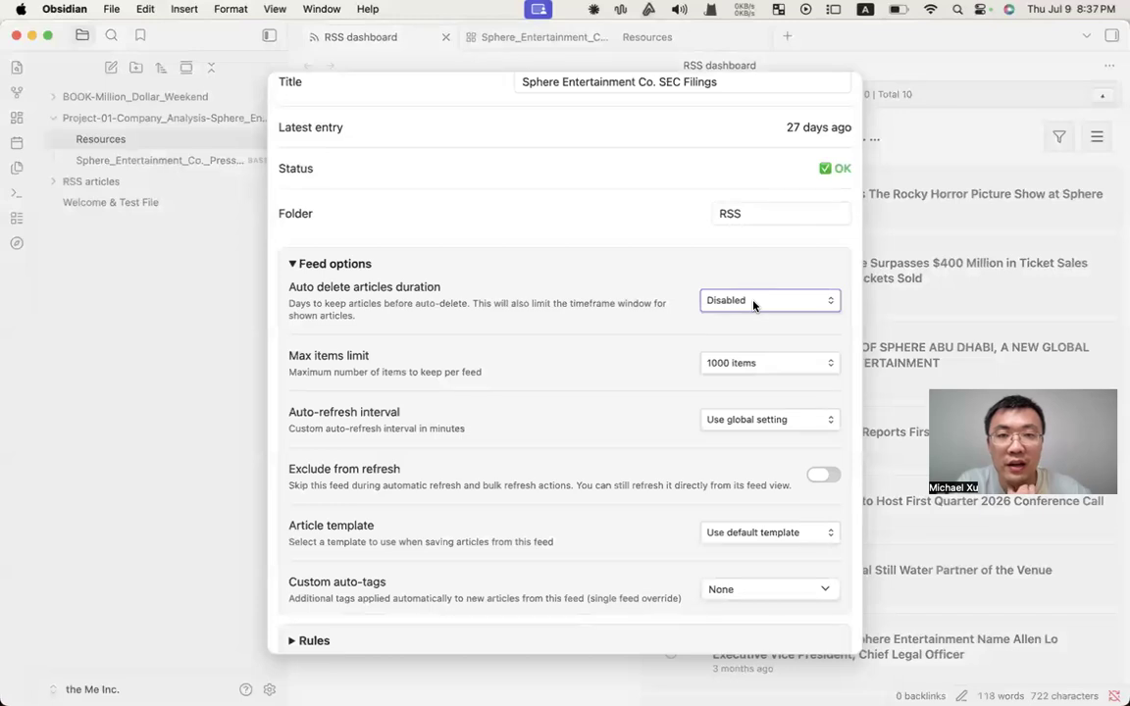
{"action": "left_click", "coordinate": [337, 292]}
{"action": "left_click", "coordinate": [754, 305]}
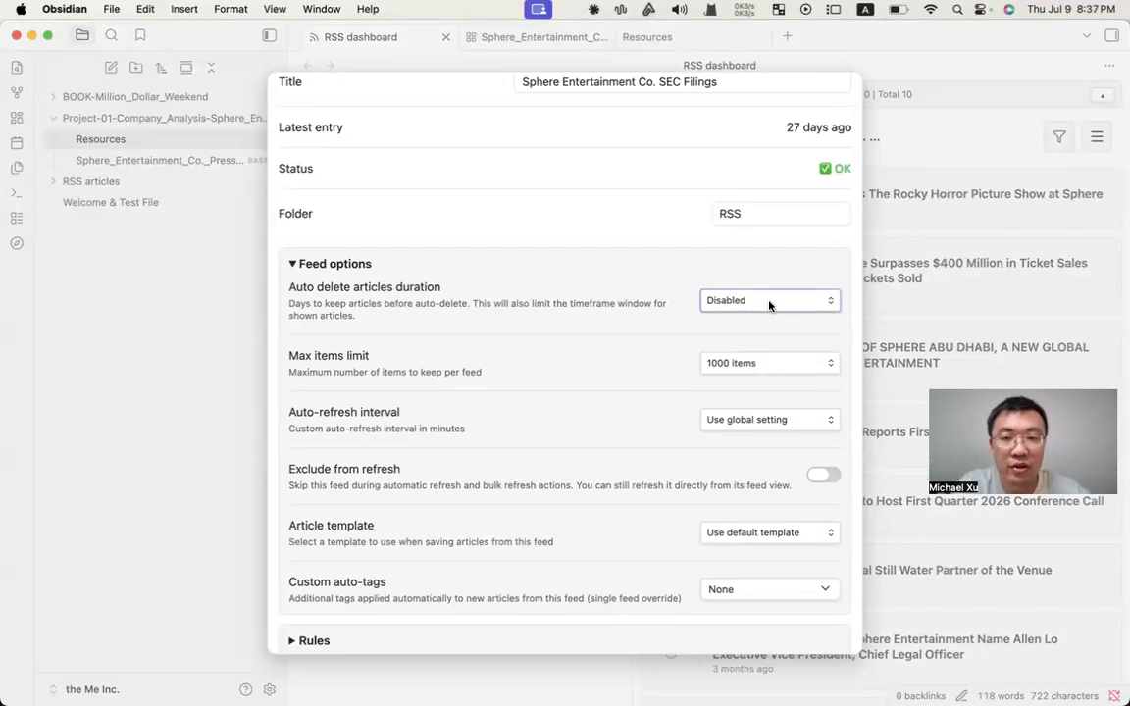
{"action": "left_click", "coordinate": [771, 304]}
{"action": "left_click", "coordinate": [754, 305]}
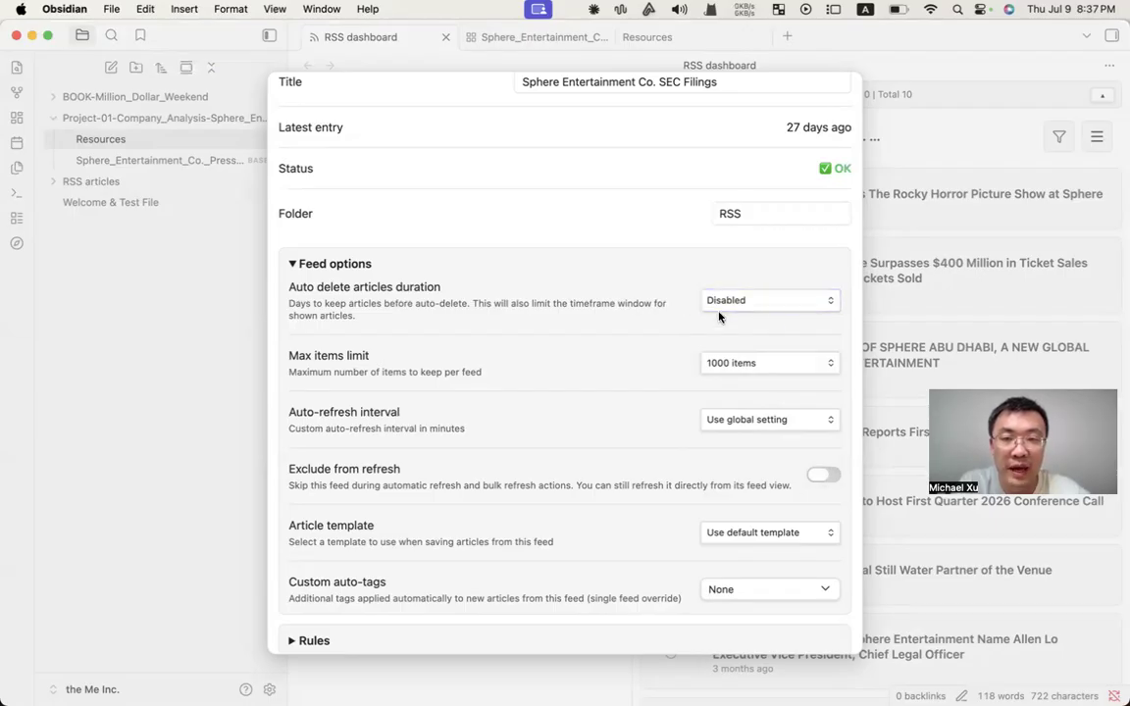
View the choices for the maximum items limit and read through the remaining refresh, template and auto-tag options.
{"action": "scroll", "coordinate": [648, 324], "scroll_direction": "down", "scroll_amount": 2}
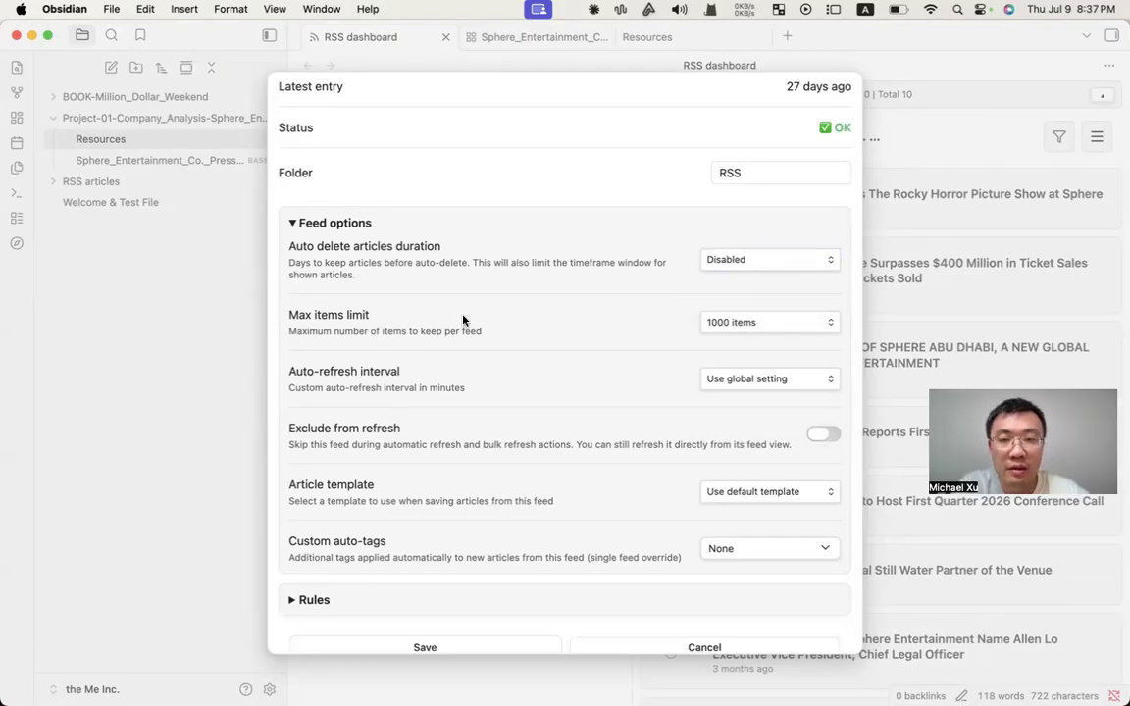
{"action": "left_click", "coordinate": [742, 326]}
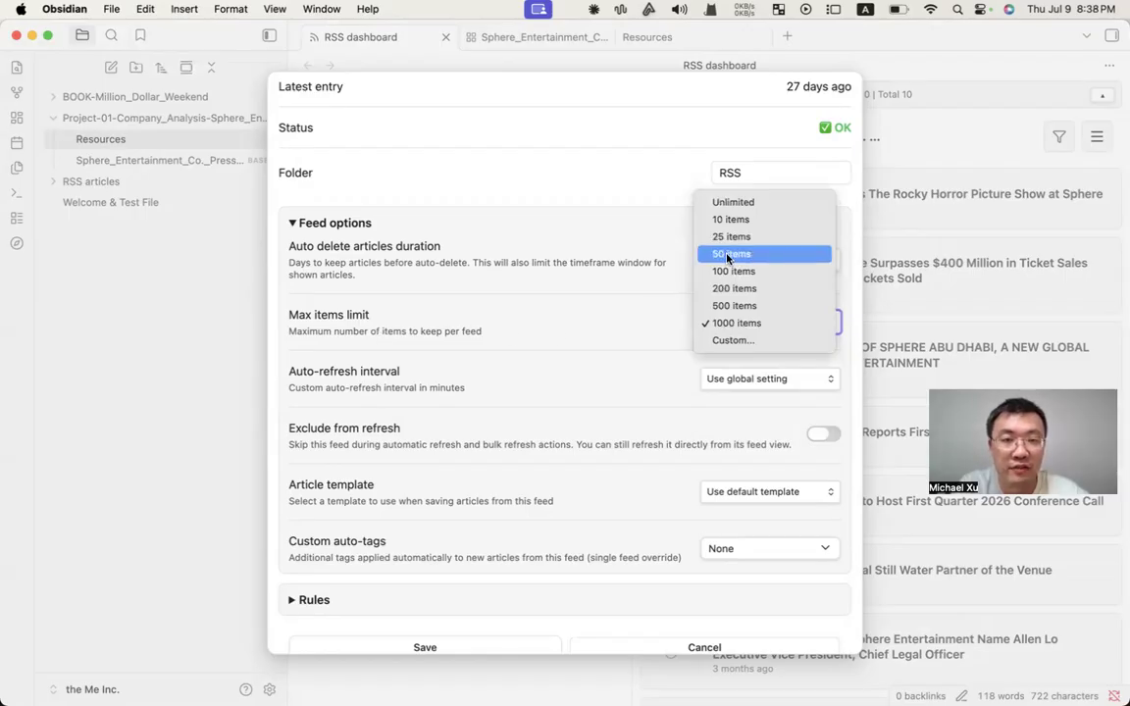
{"action": "left_click", "coordinate": [511, 344]}
{"action": "left_click", "coordinate": [530, 345]}
{"action": "scroll", "coordinate": [530, 348], "scroll_direction": "down", "scroll_amount": 1}
{"action": "scroll", "coordinate": [530, 348], "scroll_direction": "down", "scroll_amount": 1}
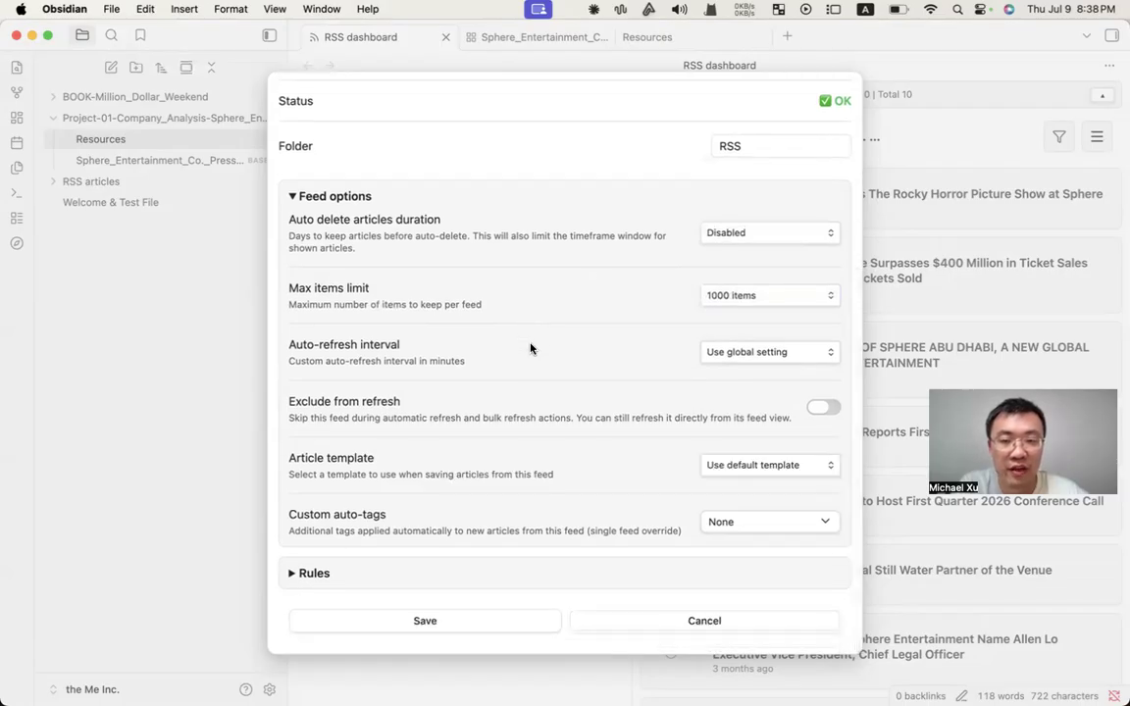
{"action": "scroll", "coordinate": [530, 349], "scroll_direction": "up", "scroll_amount": 3}
{"action": "scroll", "coordinate": [535, 393], "scroll_direction": "up", "scroll_amount": 1}
{"action": "scroll", "coordinate": [550, 451], "scroll_direction": "down", "scroll_amount": 4}
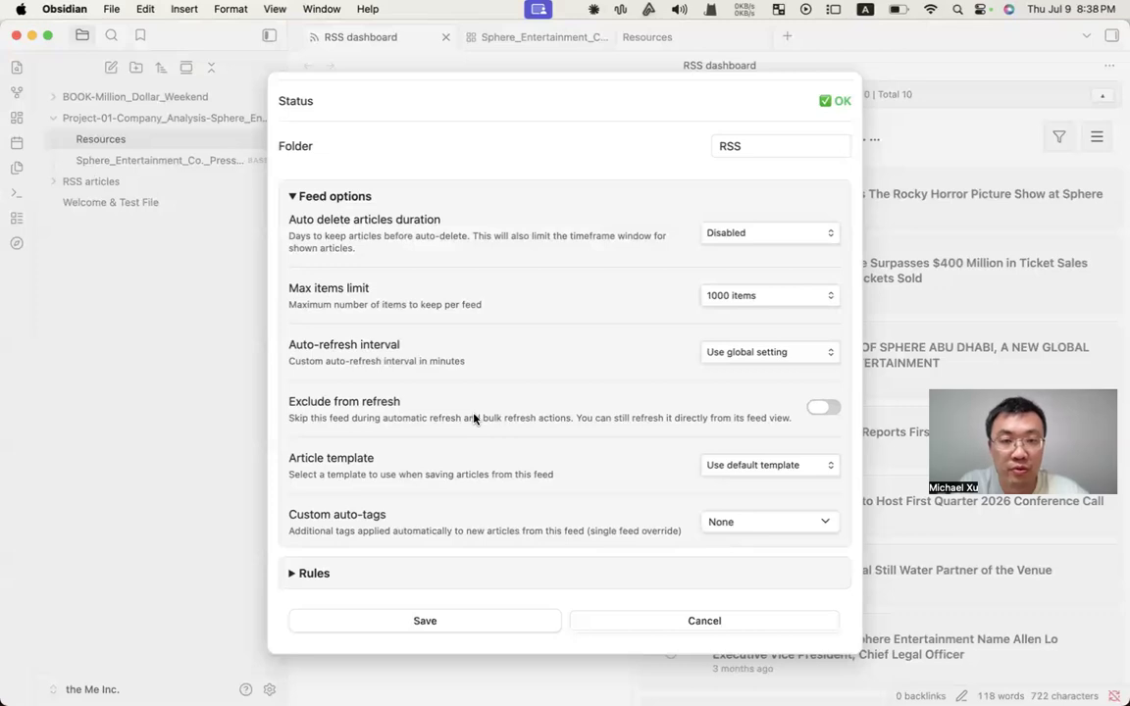
Save the SEC filings feed in the RSS folder and show its article list.
{"action": "left_click", "coordinate": [432, 620]}
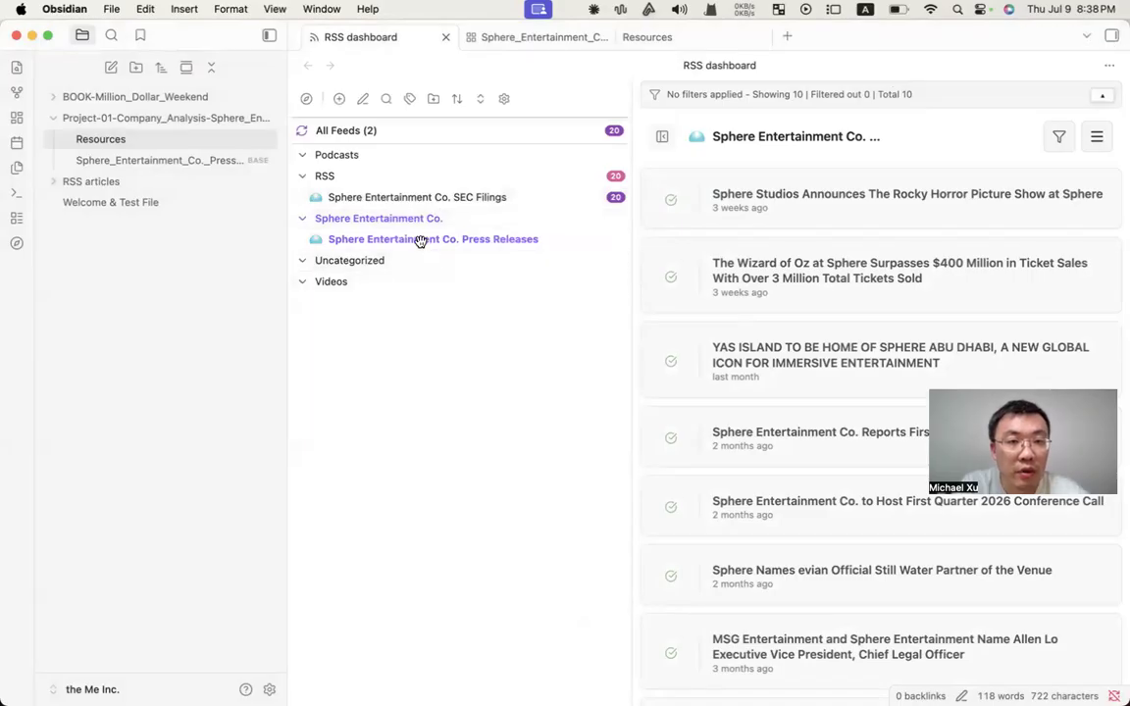
{"action": "right_click", "coordinate": [362, 201]}
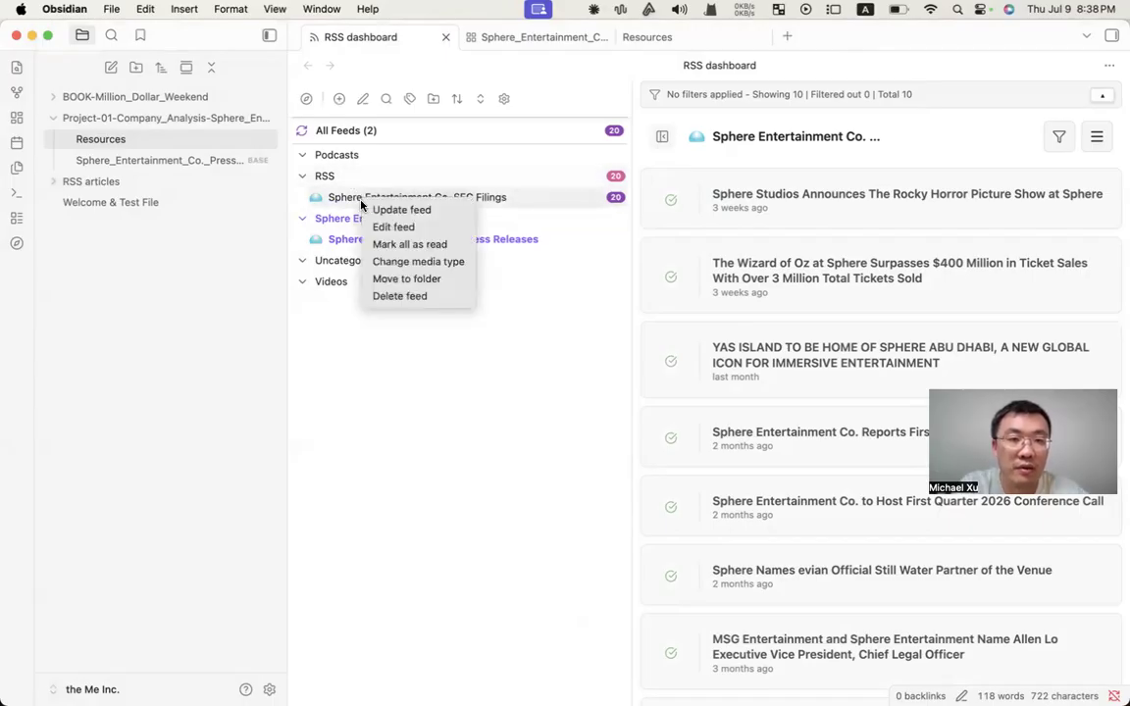
{"action": "key", "text": "Escape"}
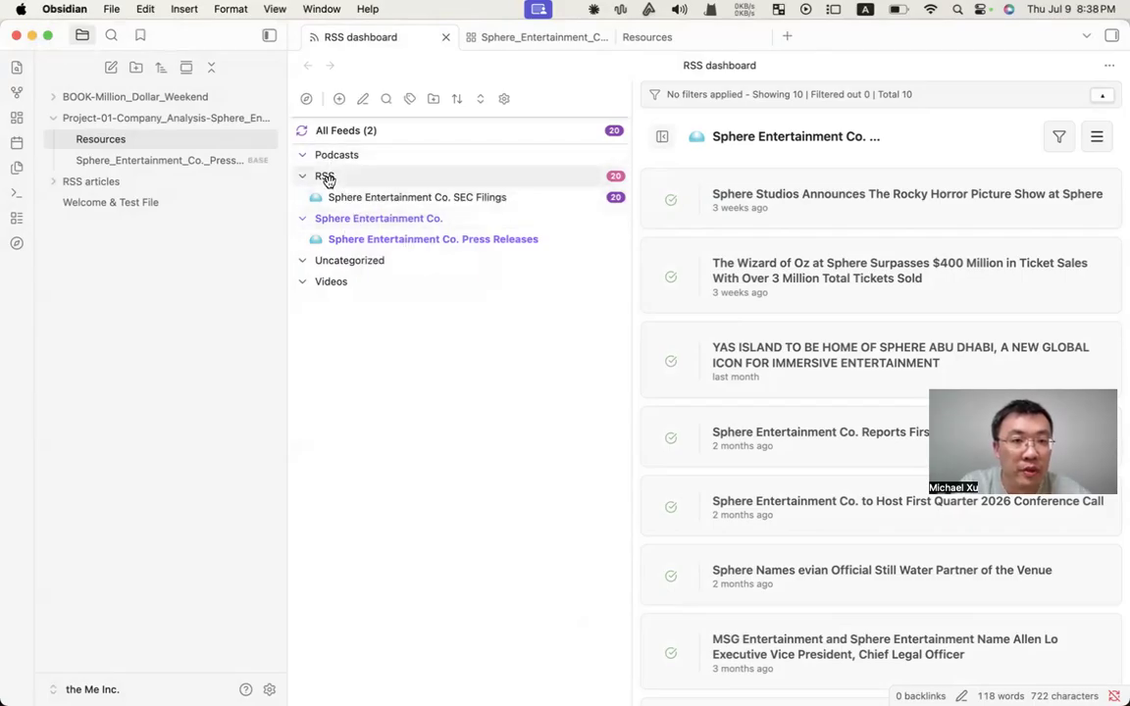
{"action": "left_click", "coordinate": [395, 203]}
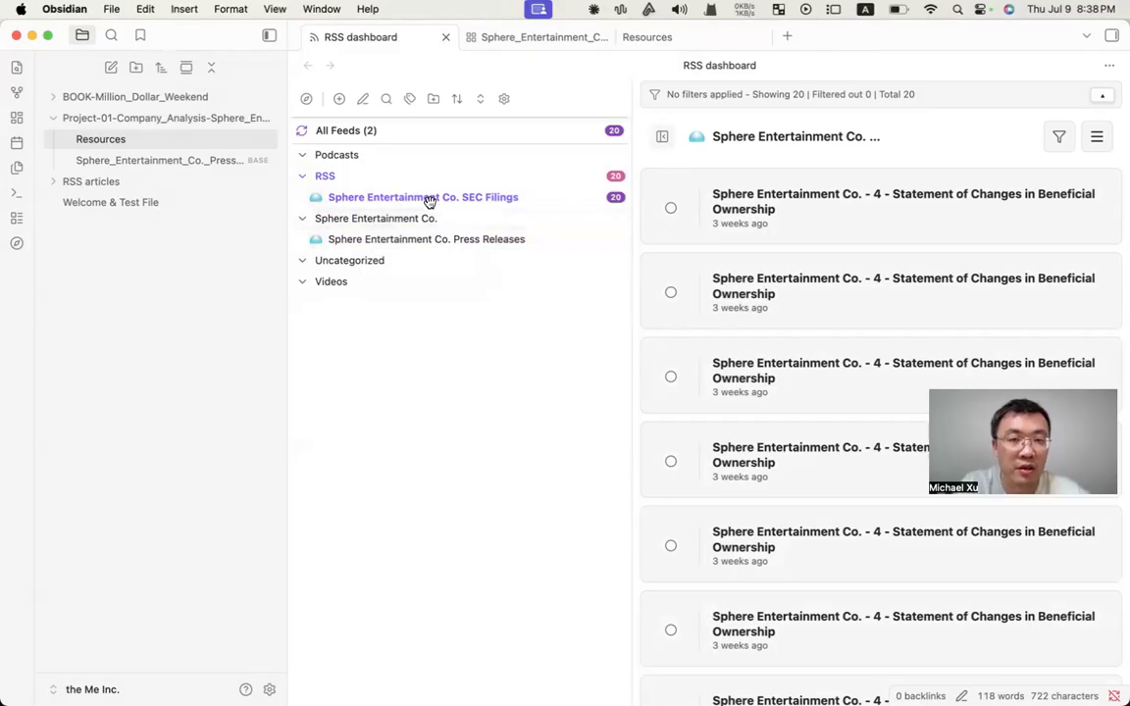
Edit the Sphere Entertainment Co. SEC Filings feed so its folder is Sphere Entertainment Co., and save the change.
{"action": "right_click", "coordinate": [429, 201]}
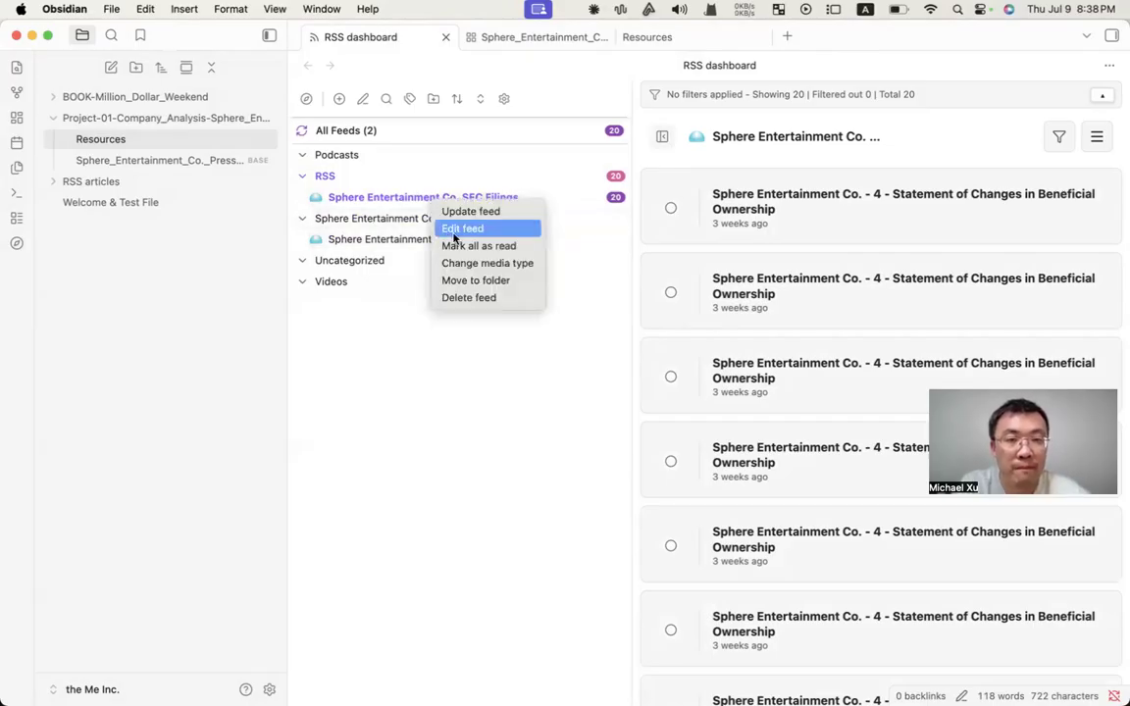
{"action": "left_click", "coordinate": [449, 227]}
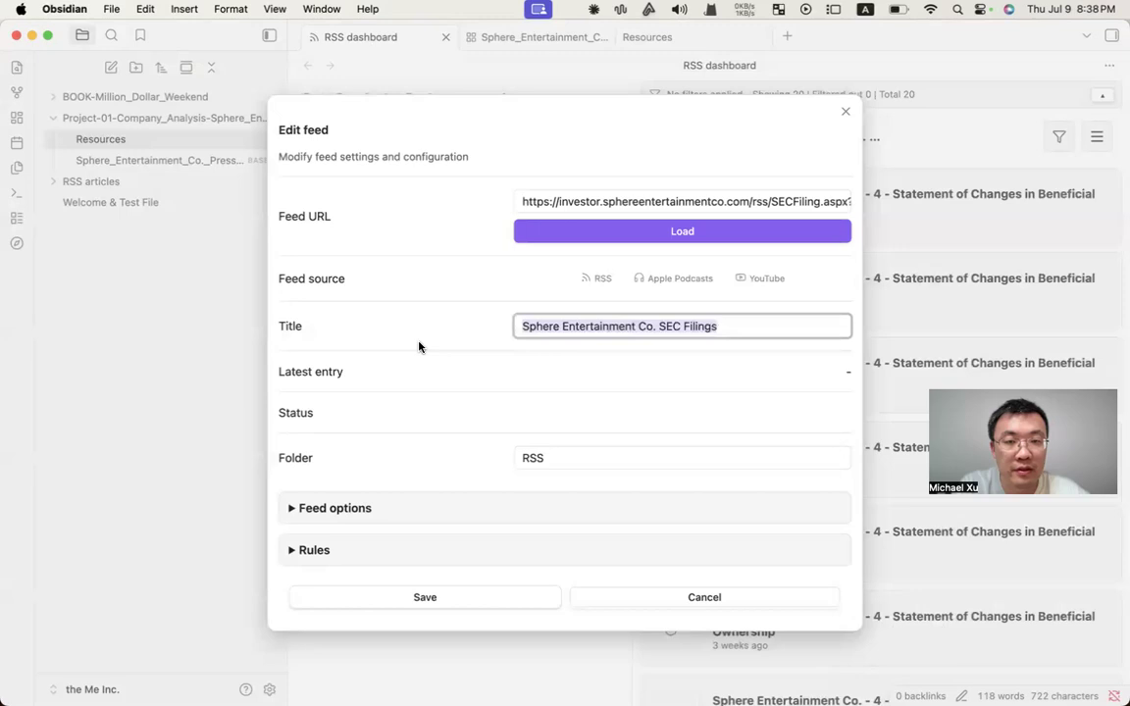
{"action": "left_click", "coordinate": [544, 455]}
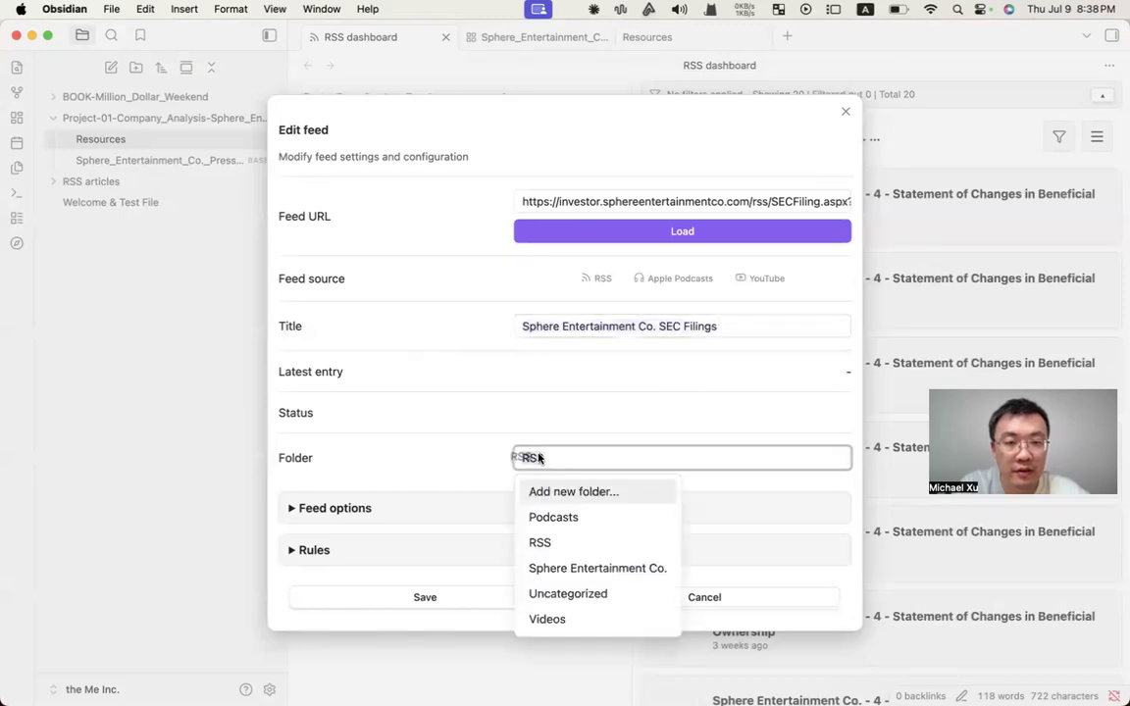
{"action": "left_click", "coordinate": [614, 571]}
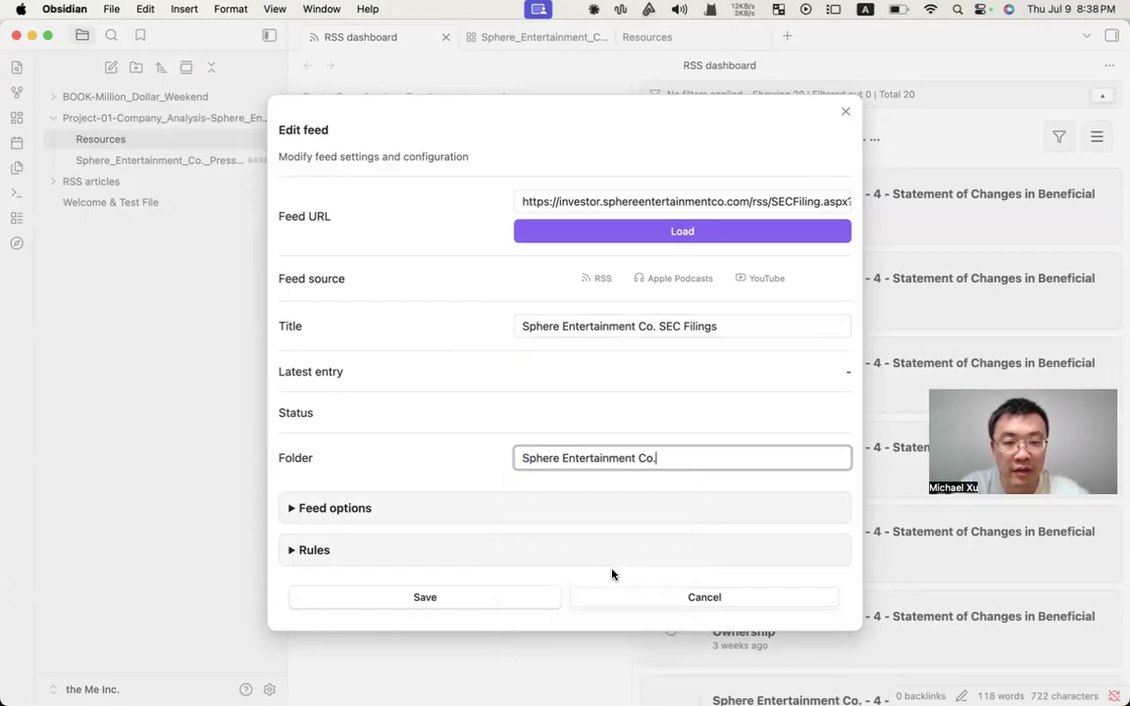
{"action": "left_click", "coordinate": [403, 597]}
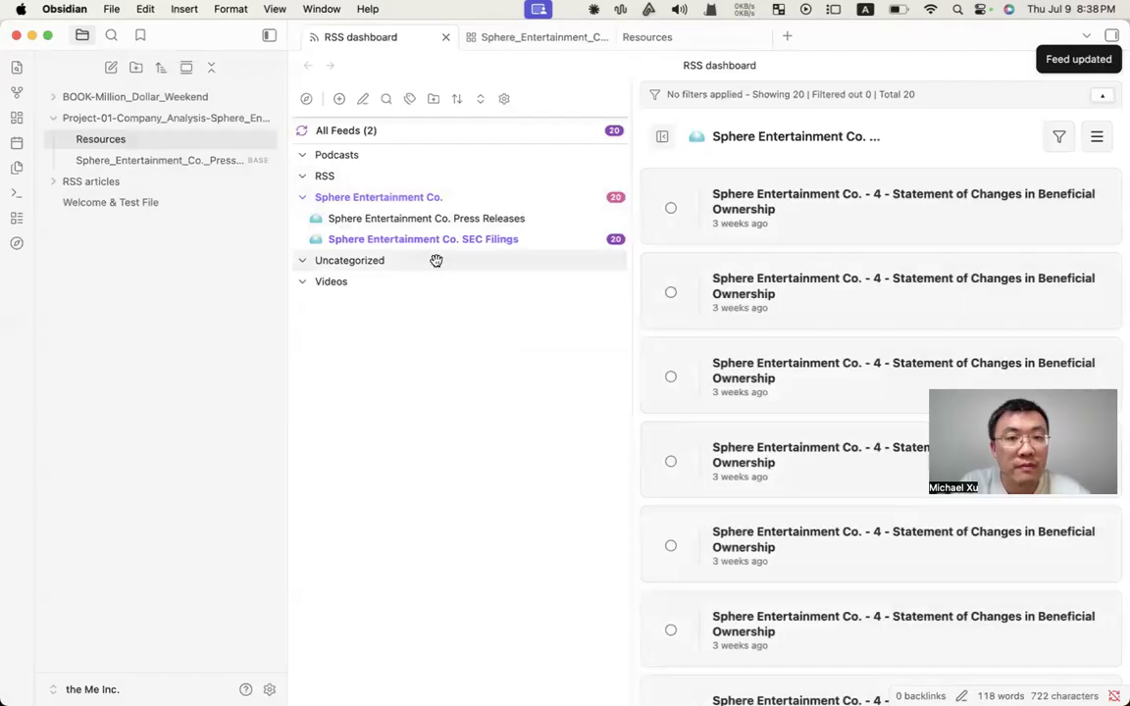
Nest the Sphere Entertainment Co. feed folder inside the RSS folder.
{"action": "left_click", "coordinate": [304, 182]}
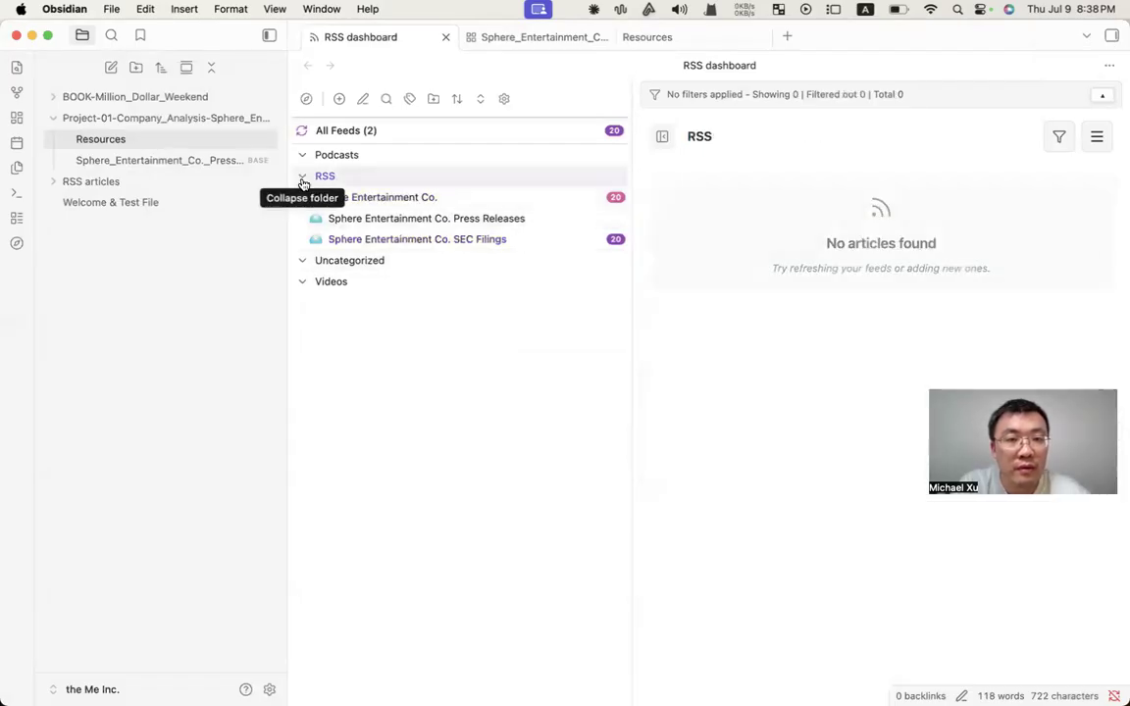
{"action": "left_click", "coordinate": [304, 200]}
{"action": "left_click", "coordinate": [304, 203]}
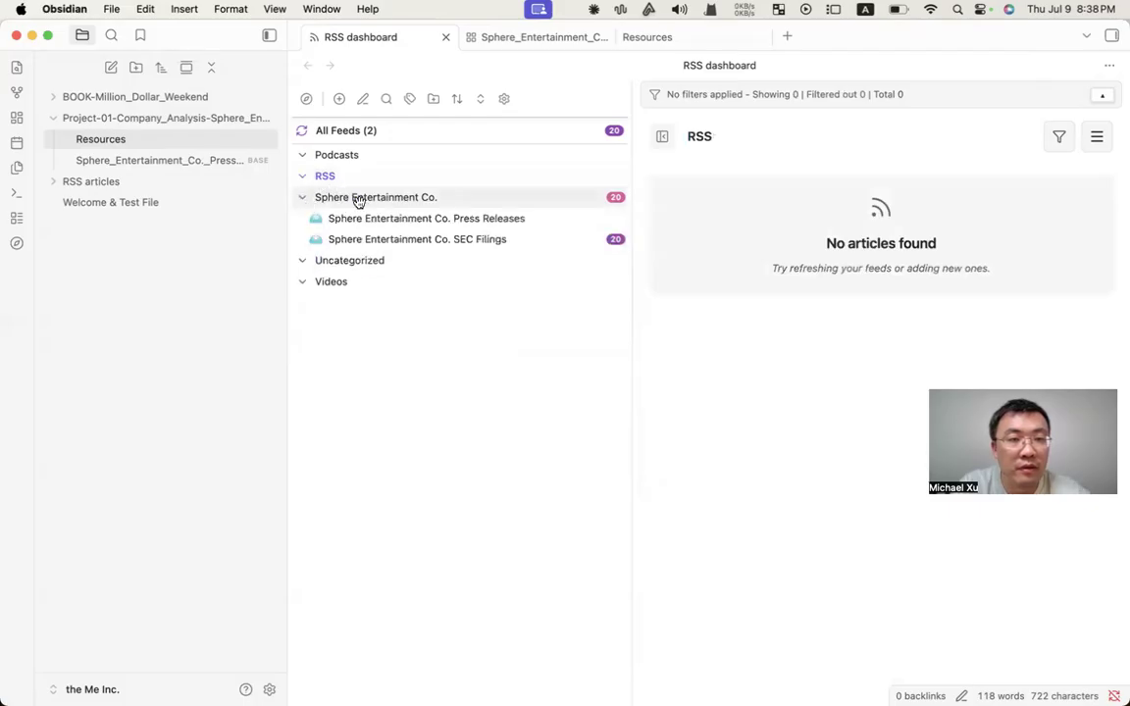
{"action": "mouse_move", "coordinate": [355, 196]}
{"action": "left_mouse_down"}
{"action": "mouse_move", "coordinate": [373, 174]}
{"action": "mouse_move", "coordinate": [373, 186]}
{"action": "left_mouse_up"}
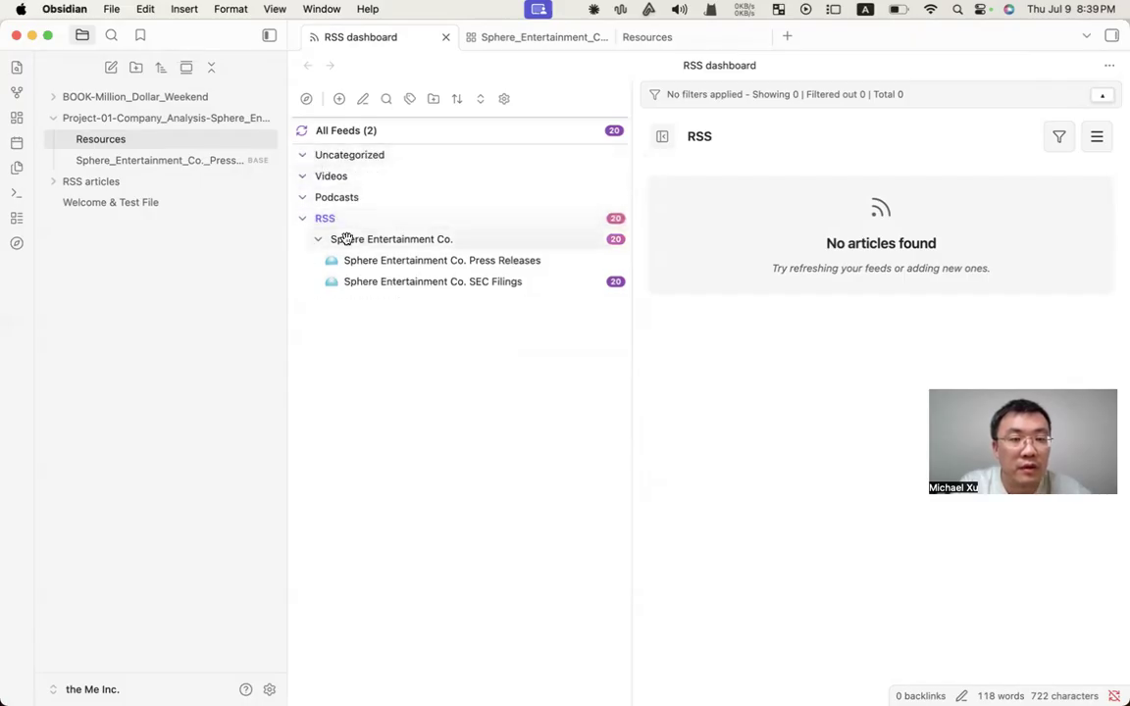
Slightly narrow the feed list and compare the article lists of the Press Releases and SEC Filings feeds from start to end.
{"action": "left_click", "coordinate": [458, 282]}
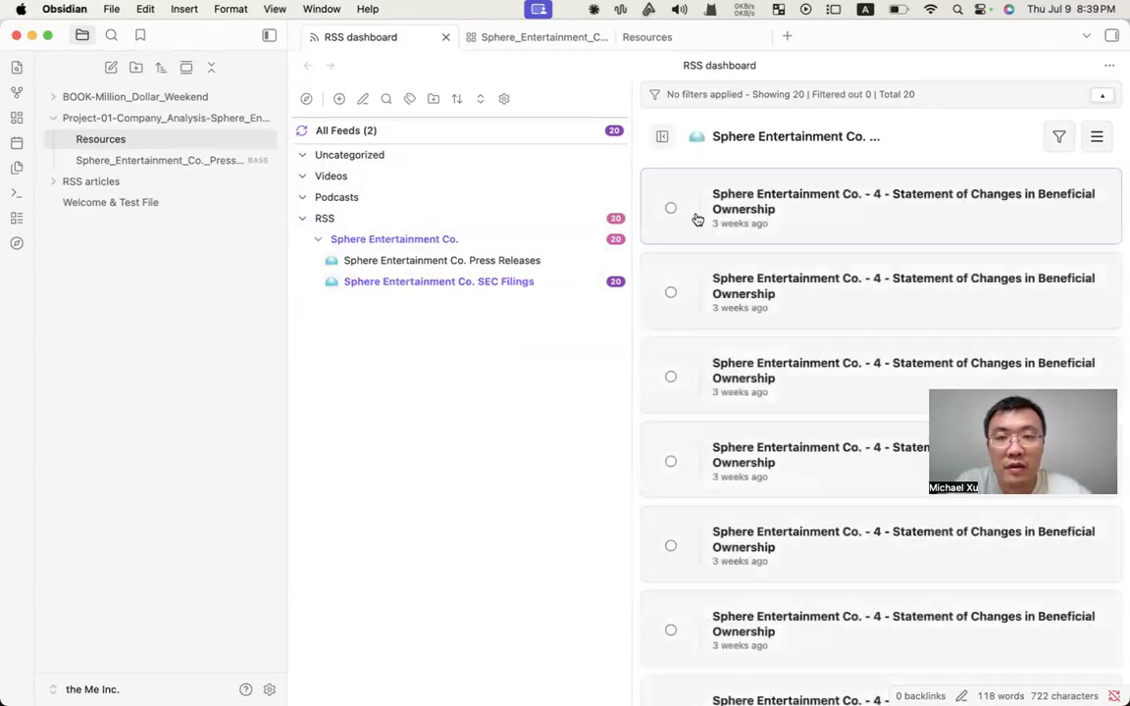
{"action": "left_click_drag", "start_coordinate": [624, 181], "coordinate": [598, 181]}
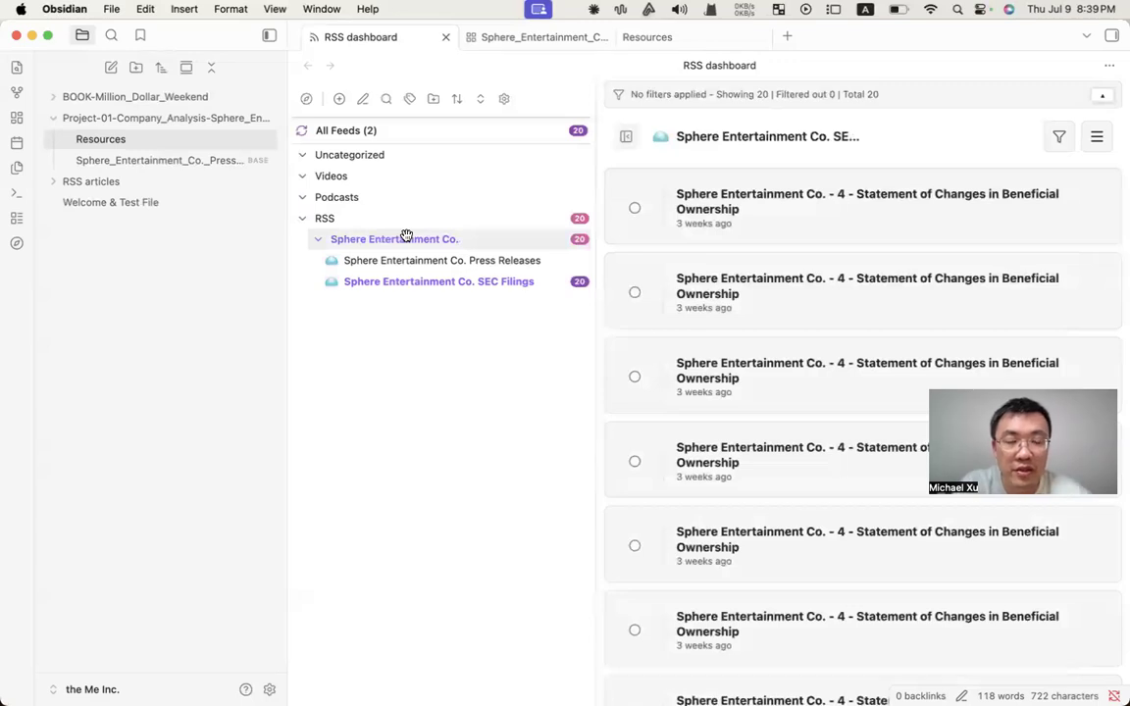
{"action": "left_click", "coordinate": [453, 262]}
{"action": "scroll", "coordinate": [676, 416], "scroll_direction": "down", "scroll_amount": 5}
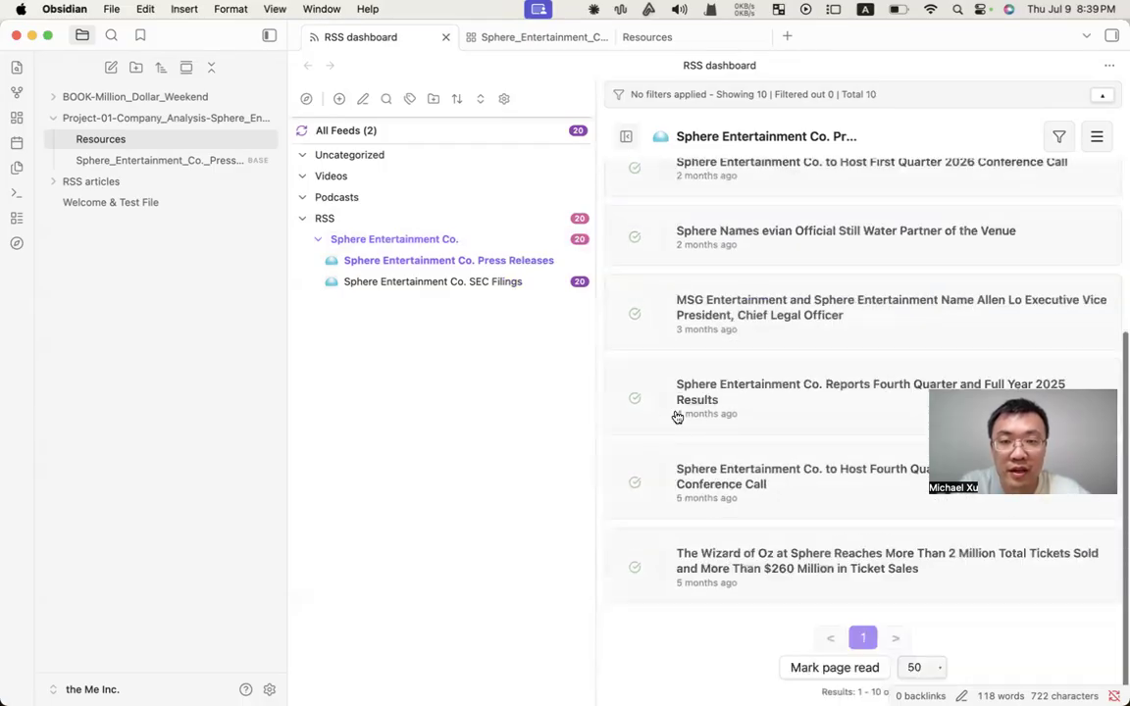
{"action": "scroll", "coordinate": [676, 412], "scroll_direction": "up", "scroll_amount": 5}
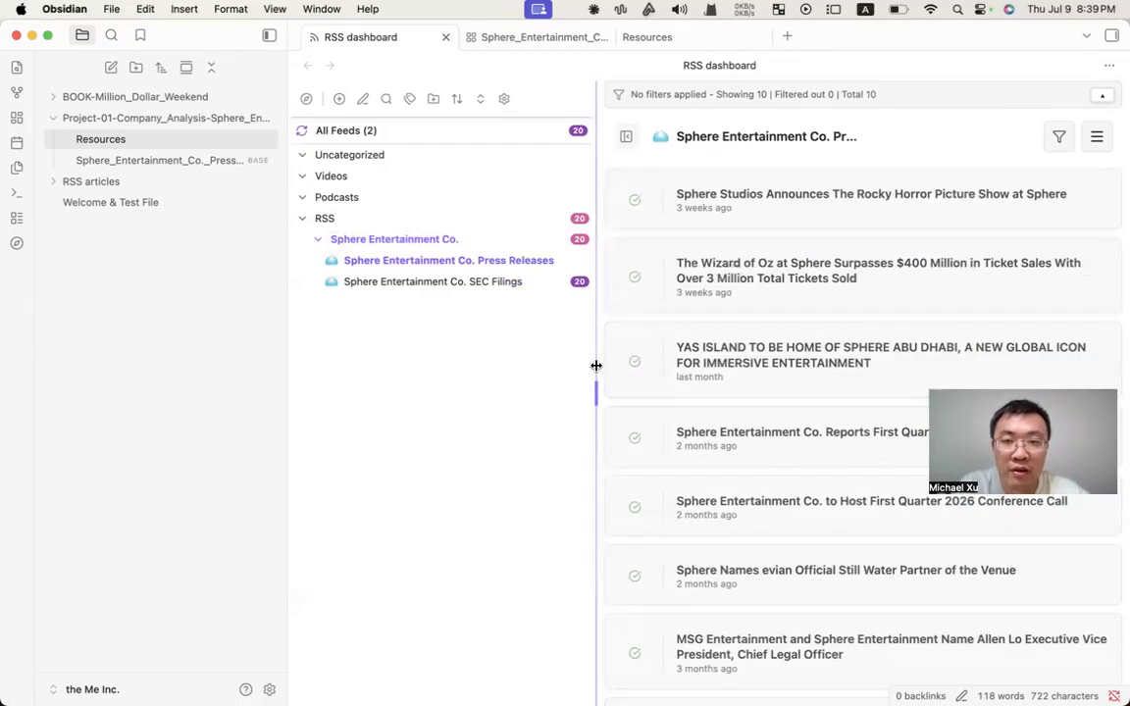
{"action": "left_click", "coordinate": [410, 283]}
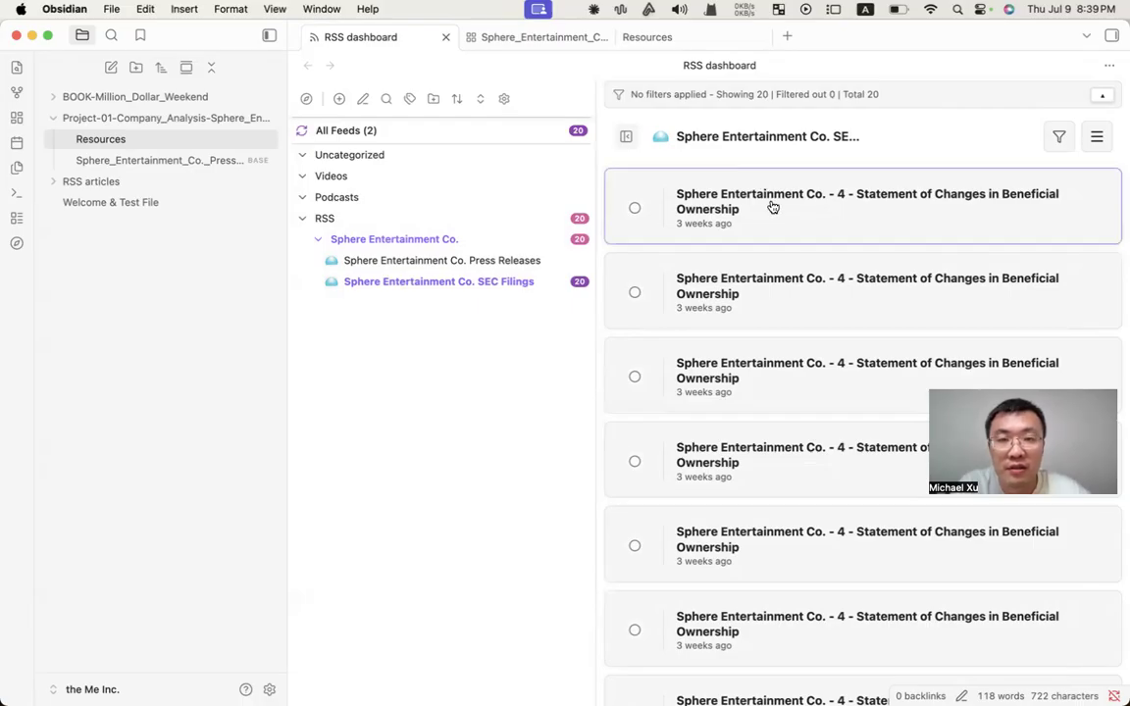
{"action": "scroll", "coordinate": [773, 206], "scroll_direction": "down", "scroll_amount": 15}
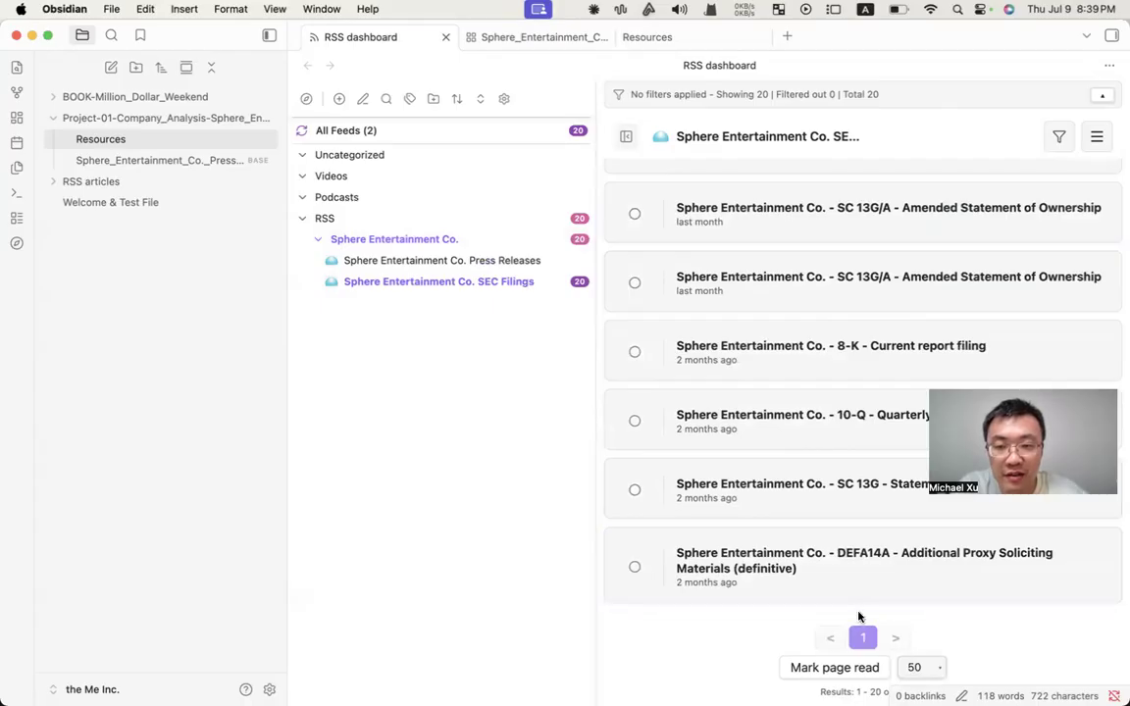
{"action": "scroll", "coordinate": [782, 544], "scroll_direction": "up", "scroll_amount": 10}
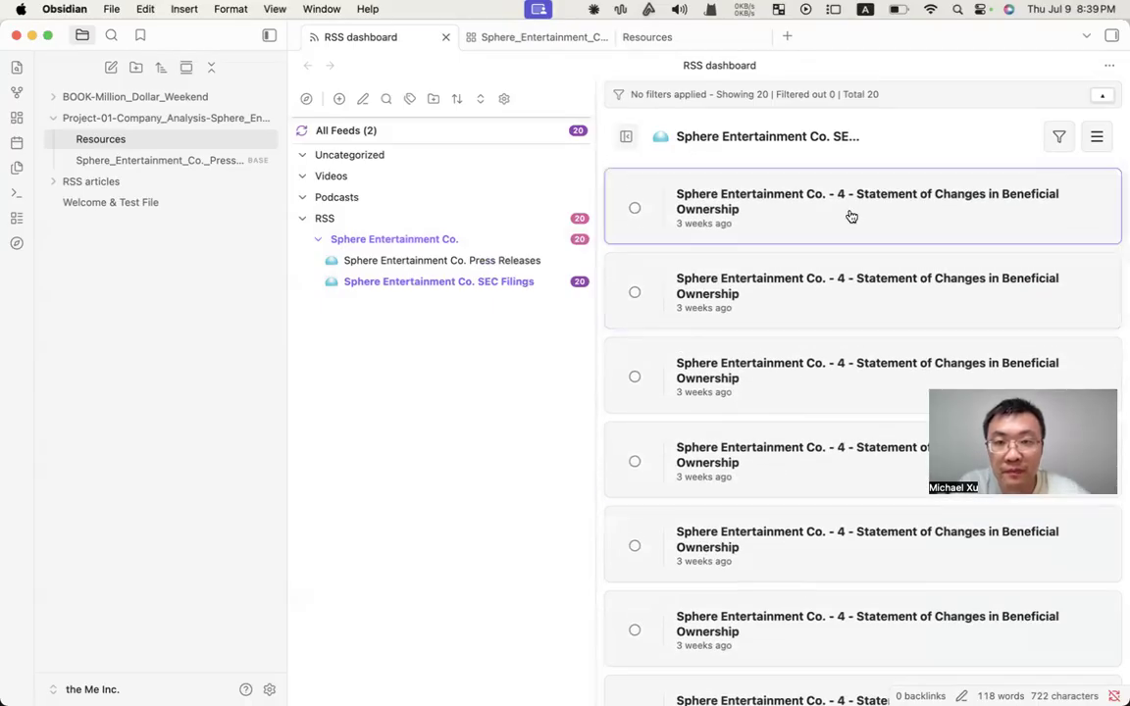
Read the first three SEC filings articles in the reader with the file explorer hidden, and close the reader.
{"action": "left_click", "coordinate": [851, 216]}
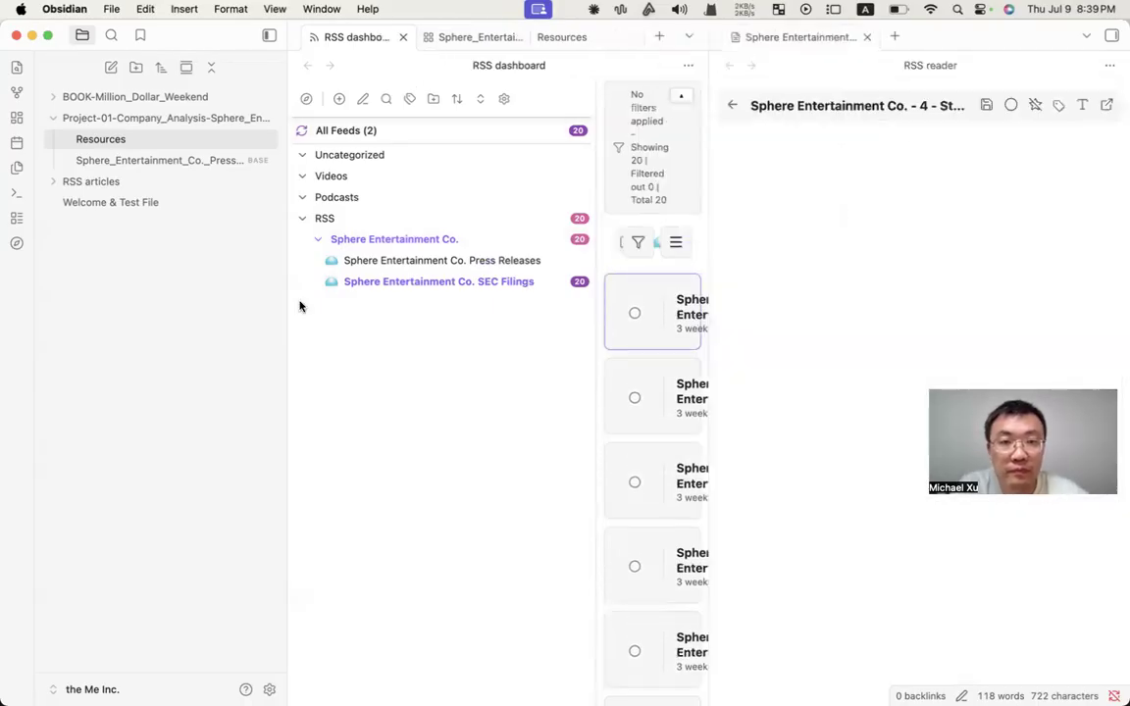
{"action": "left_click", "coordinate": [268, 36]}
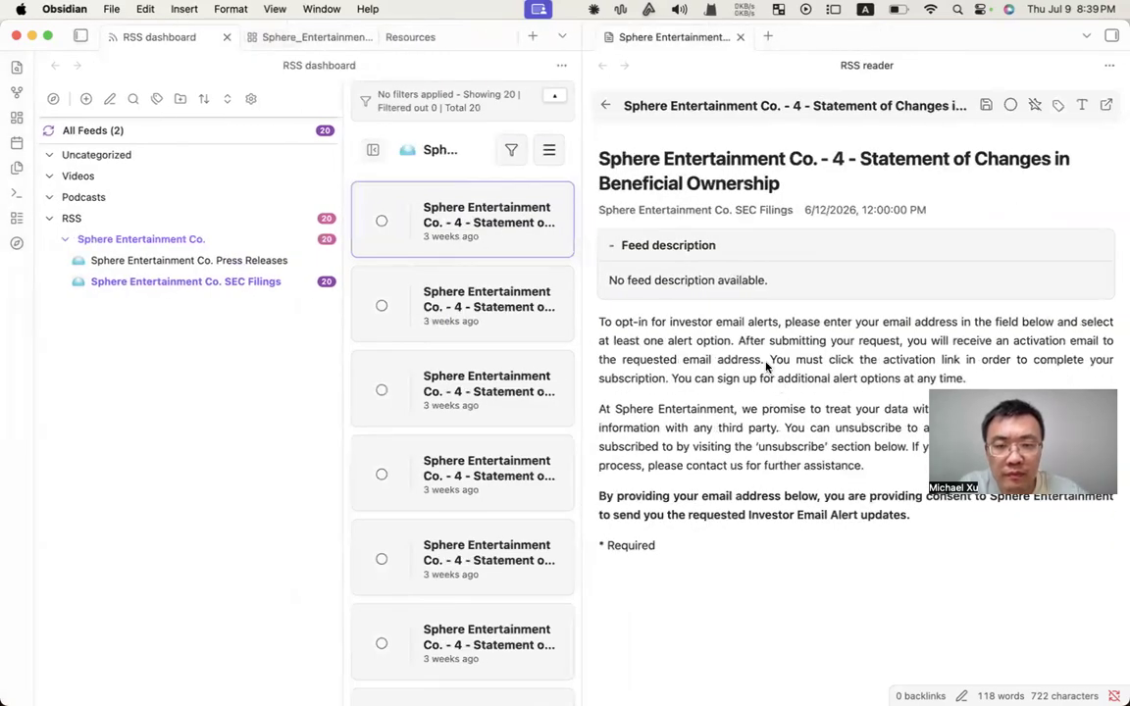
{"action": "left_click", "coordinate": [417, 289]}
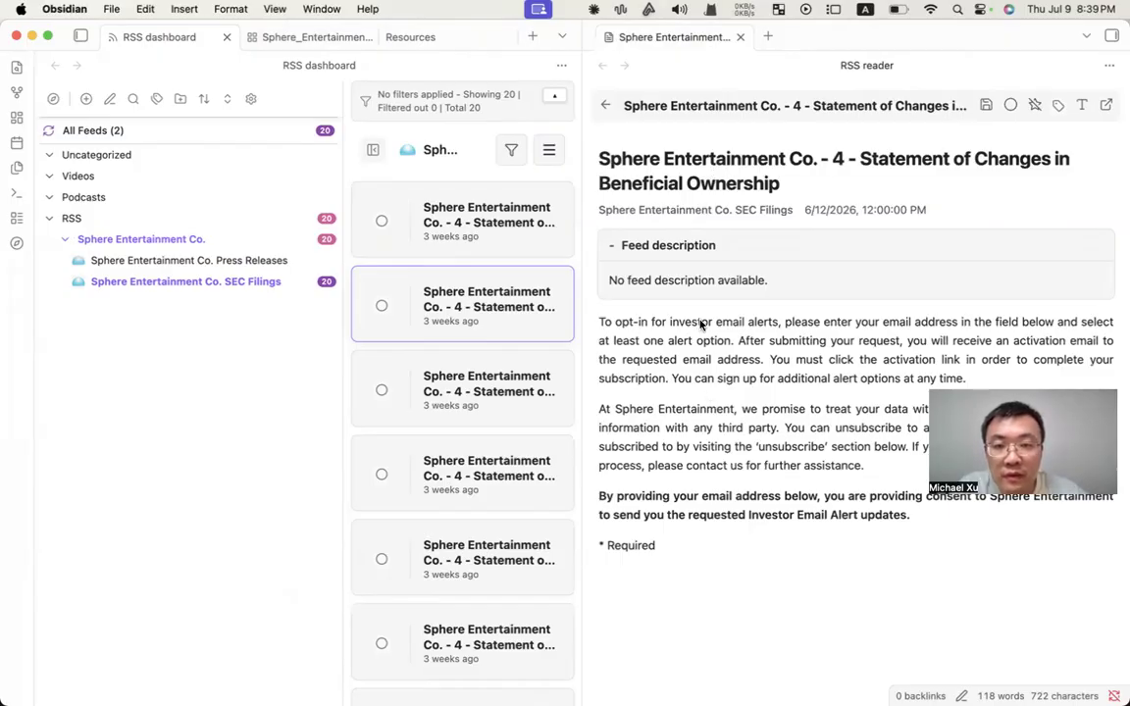
{"action": "left_click_drag", "start_coordinate": [709, 323], "coordinate": [743, 431]}
{"action": "left_click", "coordinate": [729, 492]}
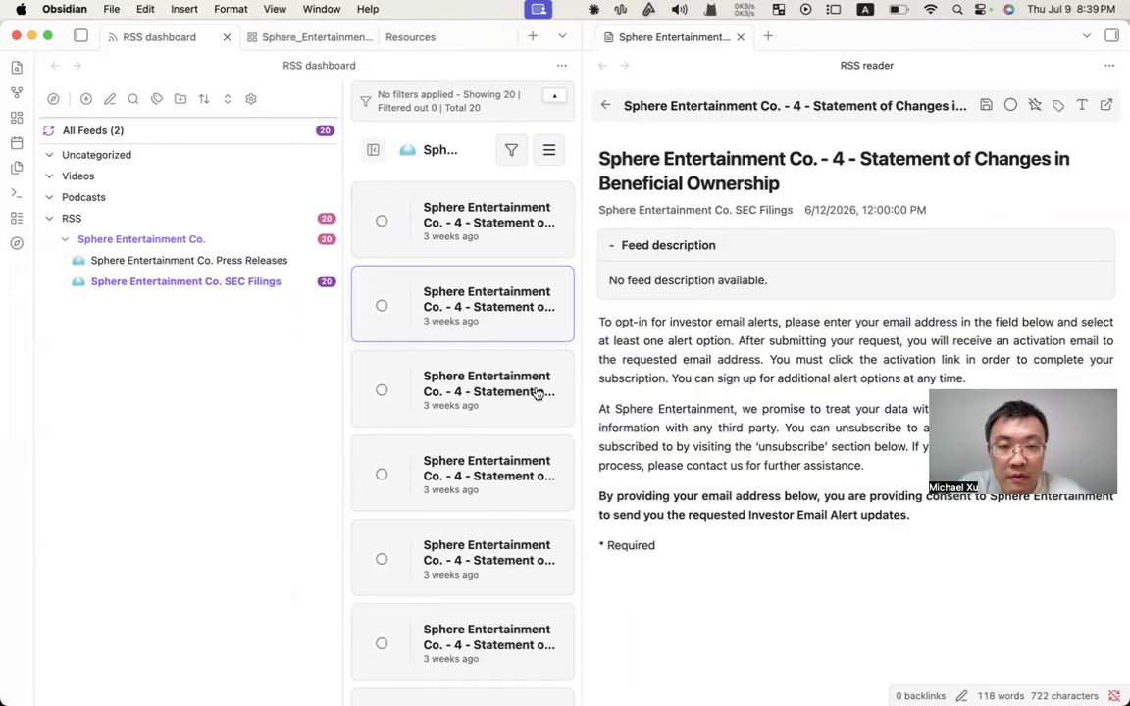
{"action": "left_click", "coordinate": [476, 374]}
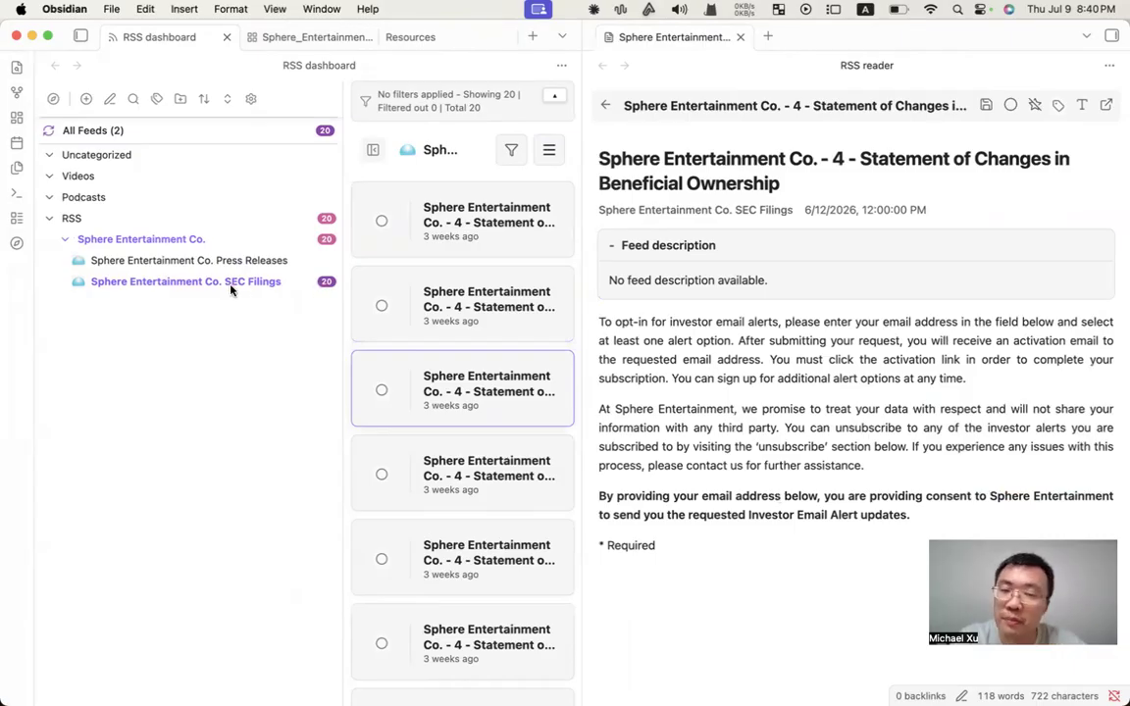
{"action": "left_click", "coordinate": [739, 36]}
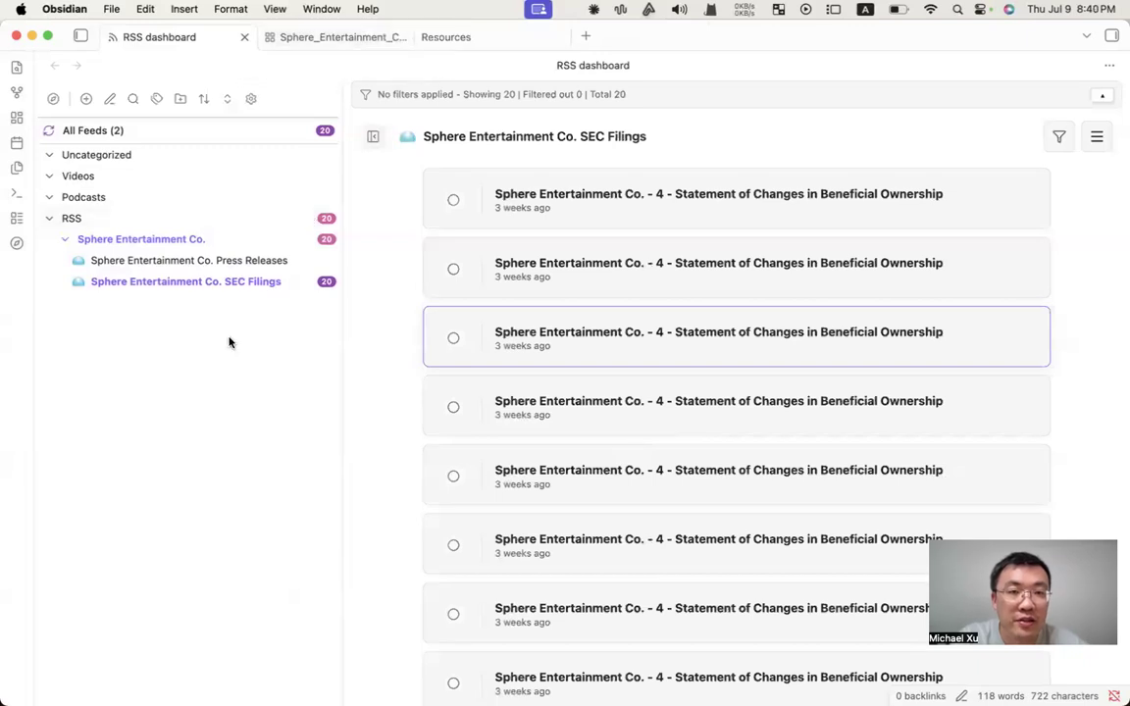
Delete the Sphere Entertainment Co. SEC Filings feed from the dashboard and confirm the deletion.
{"action": "left_click", "coordinate": [186, 286]}
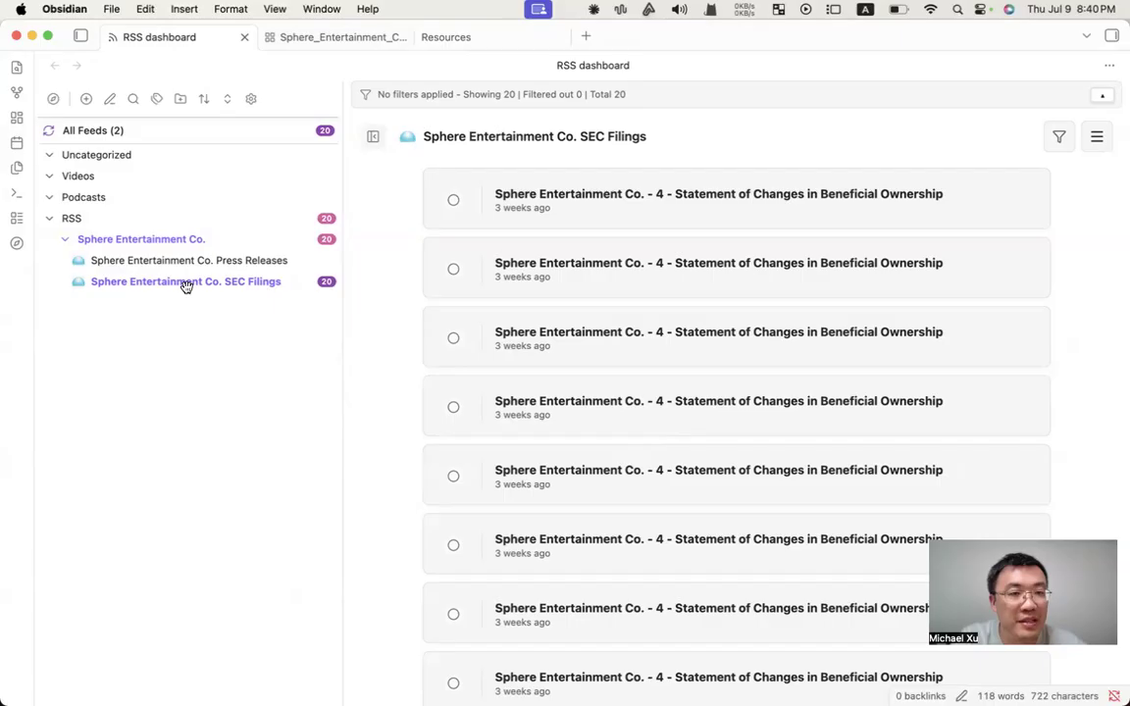
{"action": "right_click", "coordinate": [186, 287]}
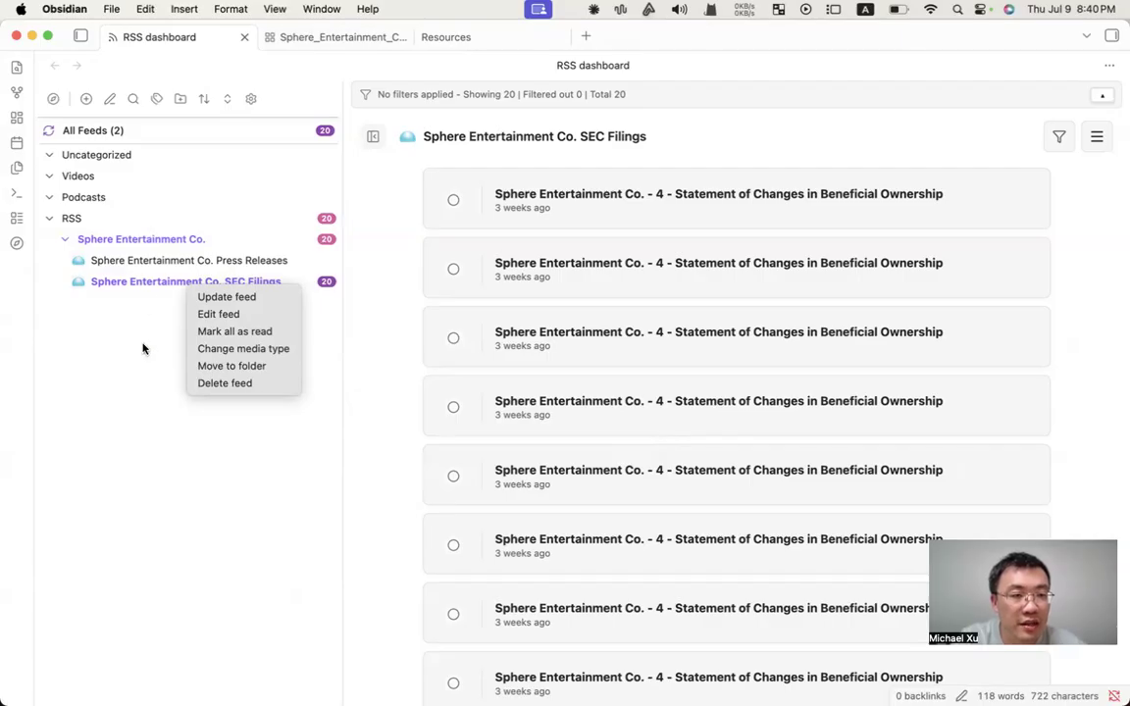
{"action": "left_click", "coordinate": [225, 383]}
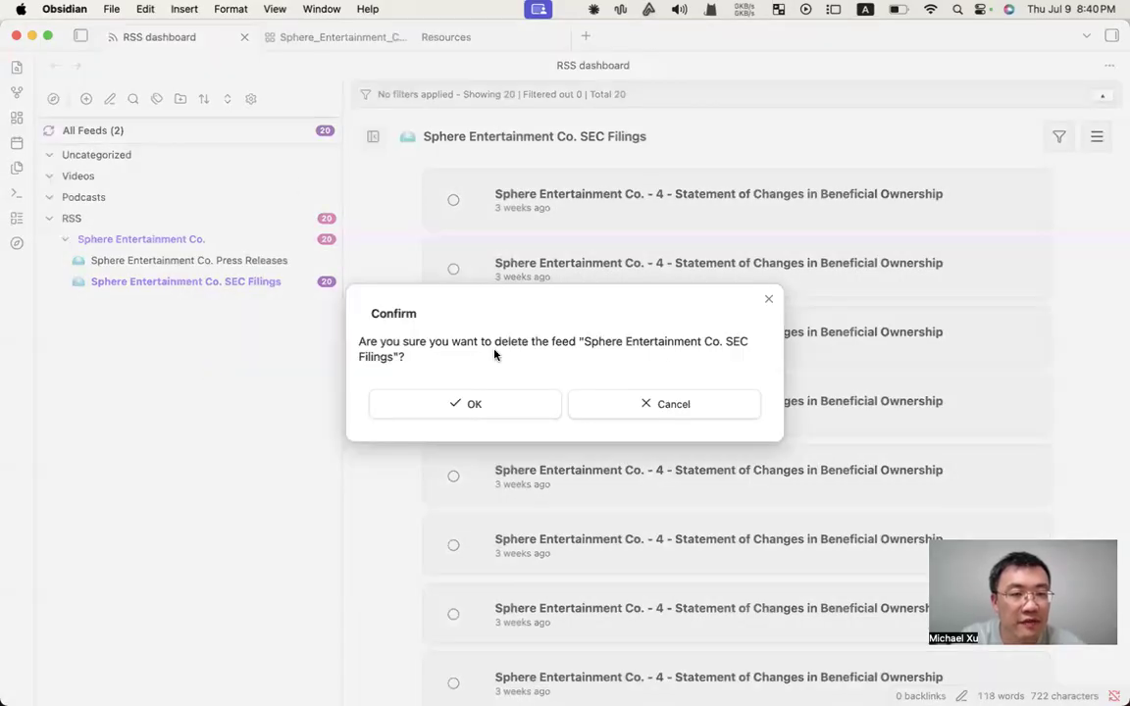
{"action": "left_click", "coordinate": [525, 411]}
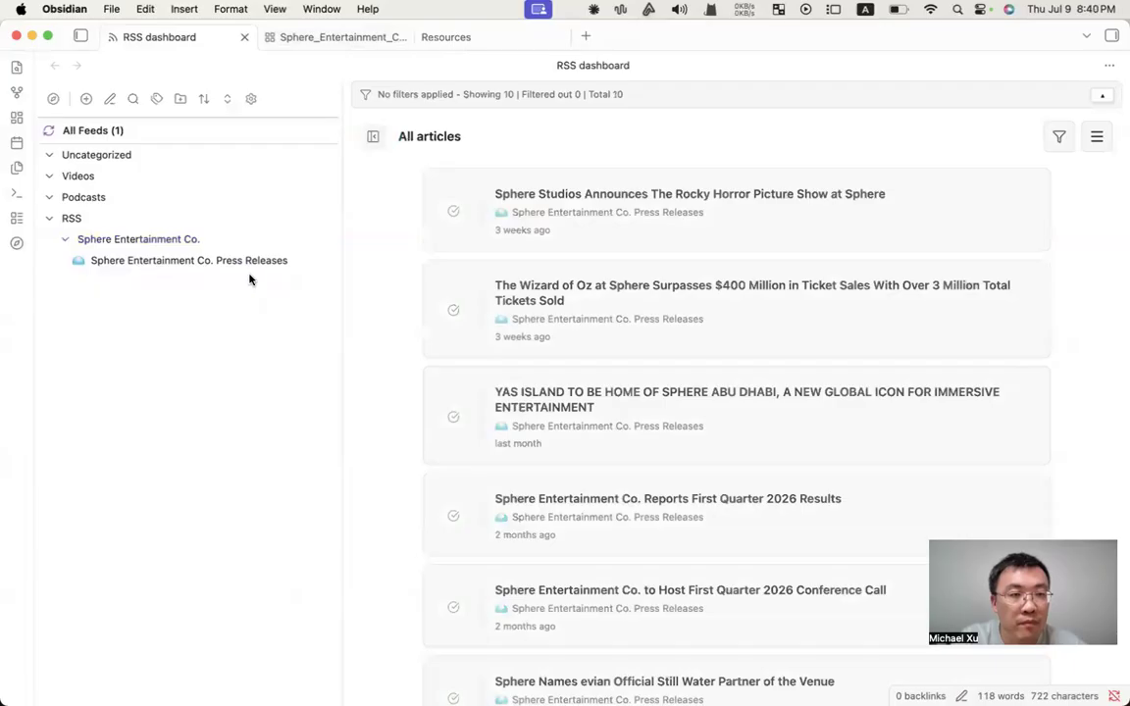
Open the Press Releases article about Yas Island and Sphere Abu Dhabi in the reader with the file explorer hidden.
{"action": "left_click", "coordinate": [239, 261]}
{"action": "left_click", "coordinate": [80, 35]}
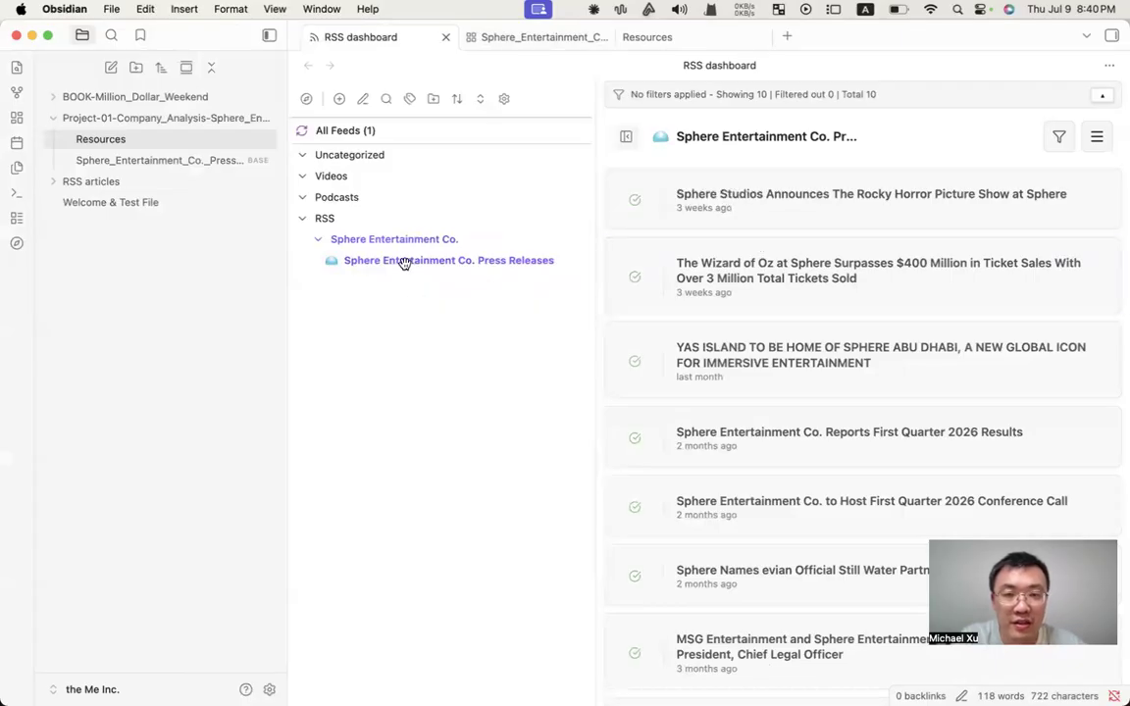
{"action": "scroll", "coordinate": [782, 411], "scroll_direction": "down", "scroll_amount": 1}
{"action": "left_click", "coordinate": [771, 324]}
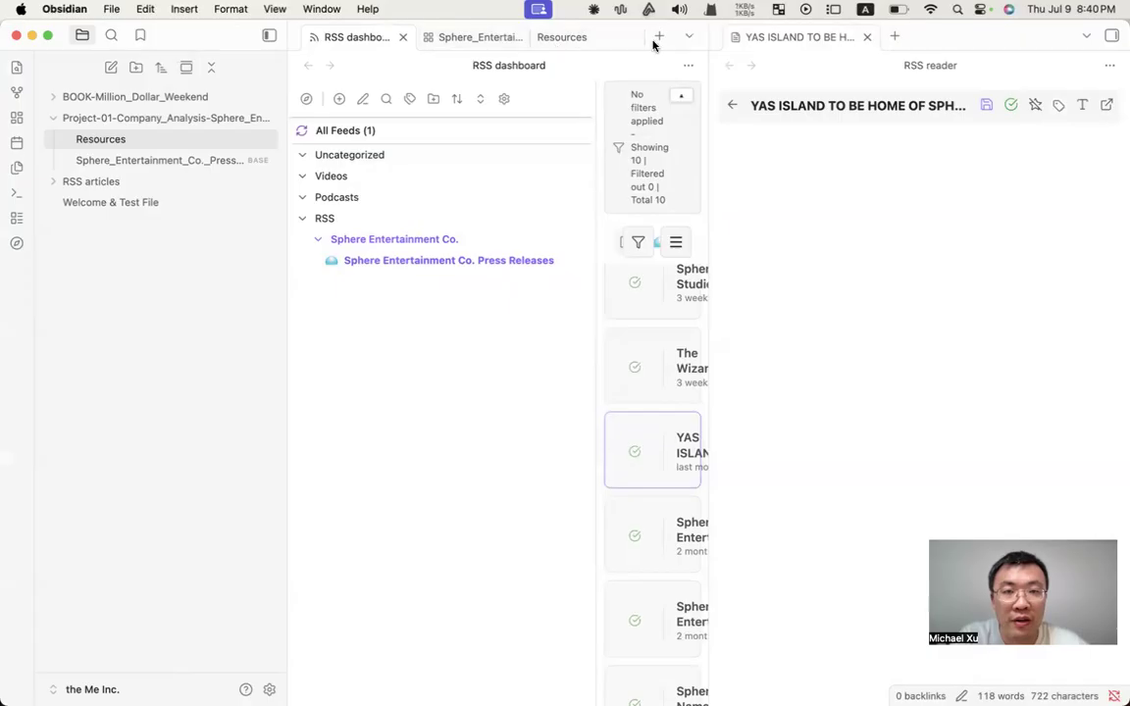
{"action": "left_click", "coordinate": [269, 36]}
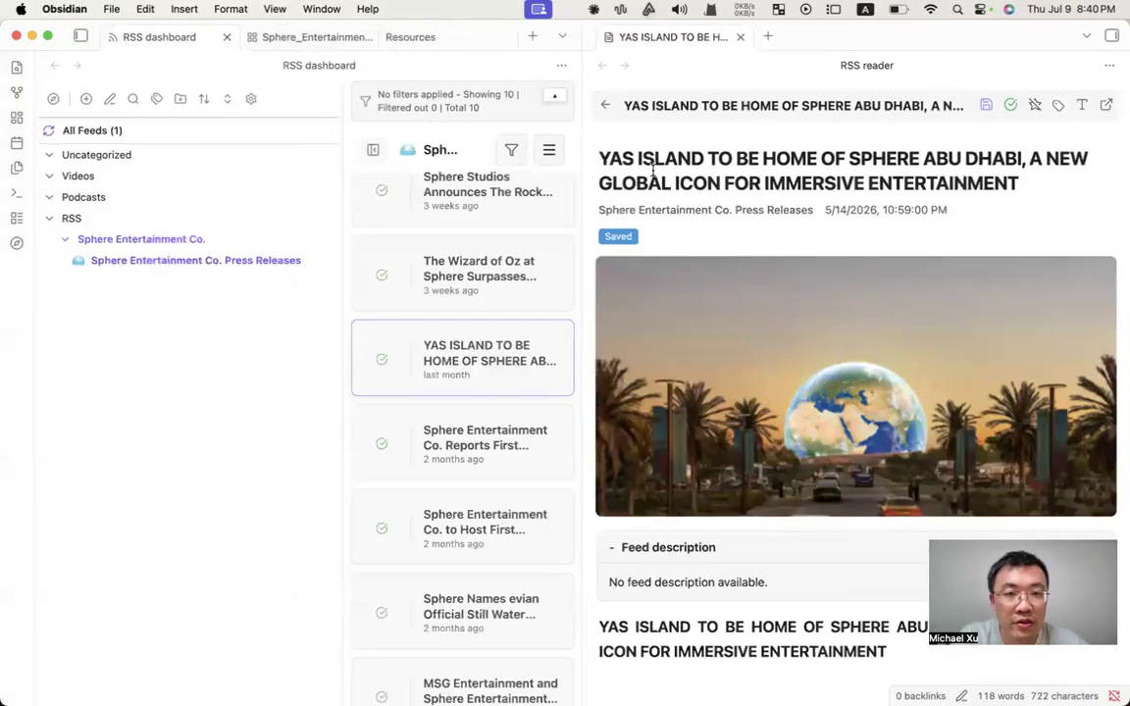
View the saved note of the Yas Island article with its properties, and close the note.
{"action": "scroll", "coordinate": [449, 267], "scroll_direction": "up", "scroll_amount": 1}
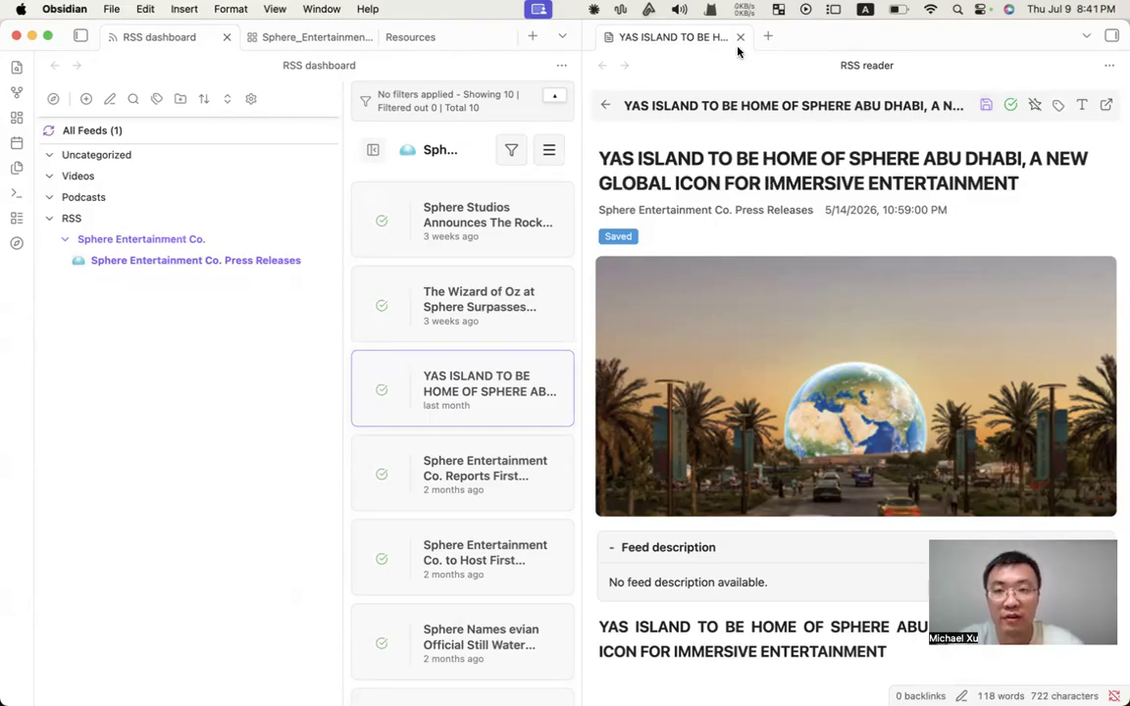
{"action": "left_click", "coordinate": [986, 107]}
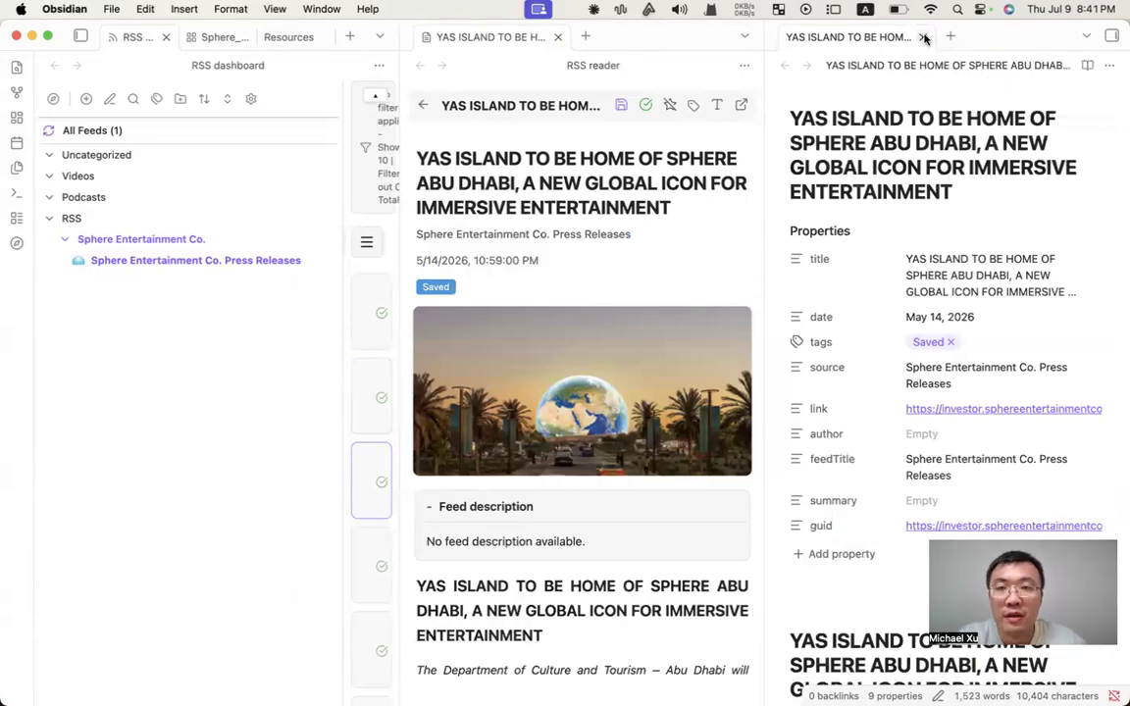
{"action": "left_click", "coordinate": [923, 38]}
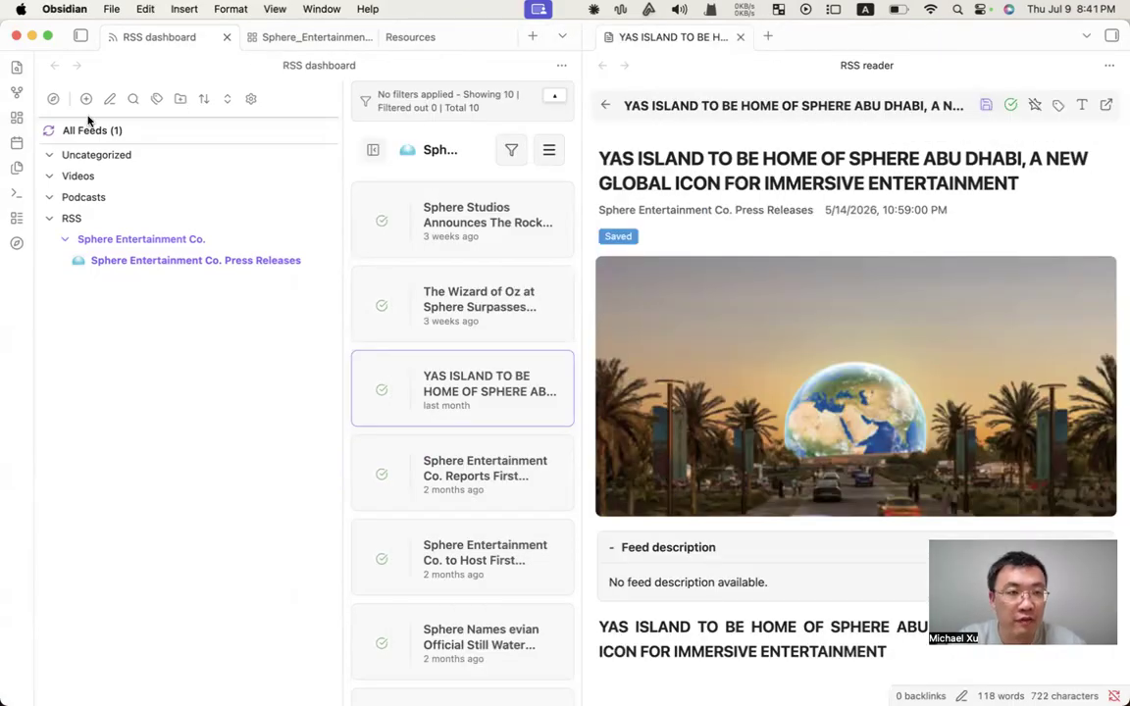
Close the Yas Island article reader and expand the RSS articles folder in the redisplayed file explorer.
{"action": "left_click", "coordinate": [80, 36]}
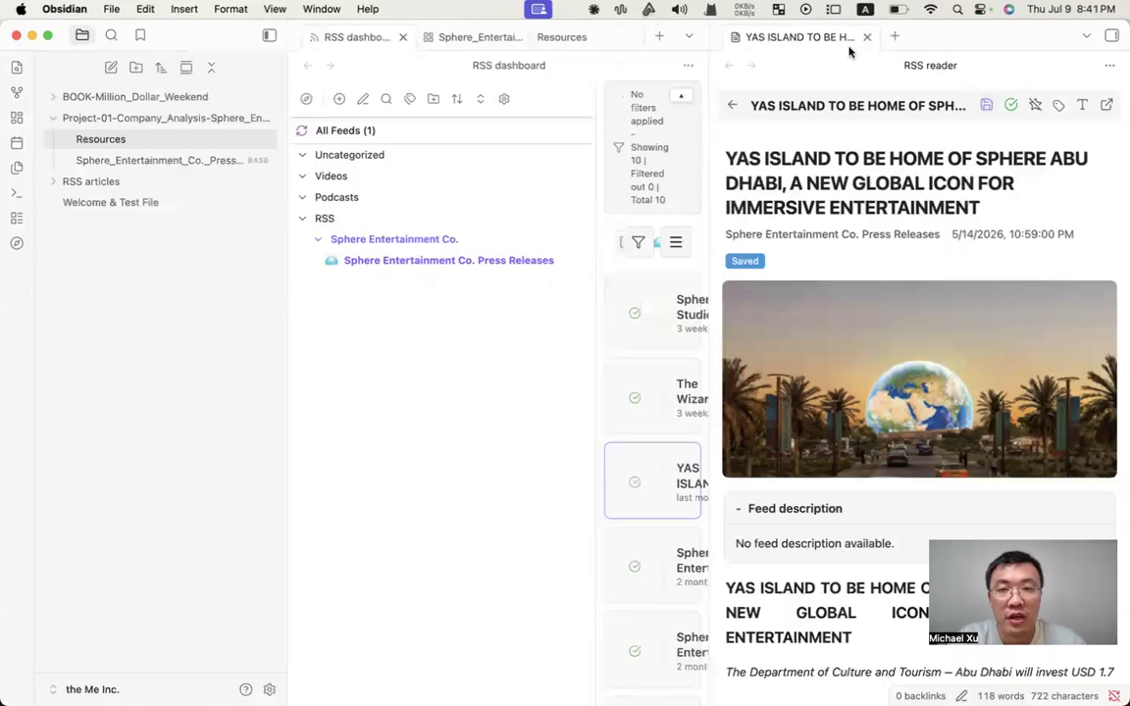
{"action": "left_click", "coordinate": [866, 38]}
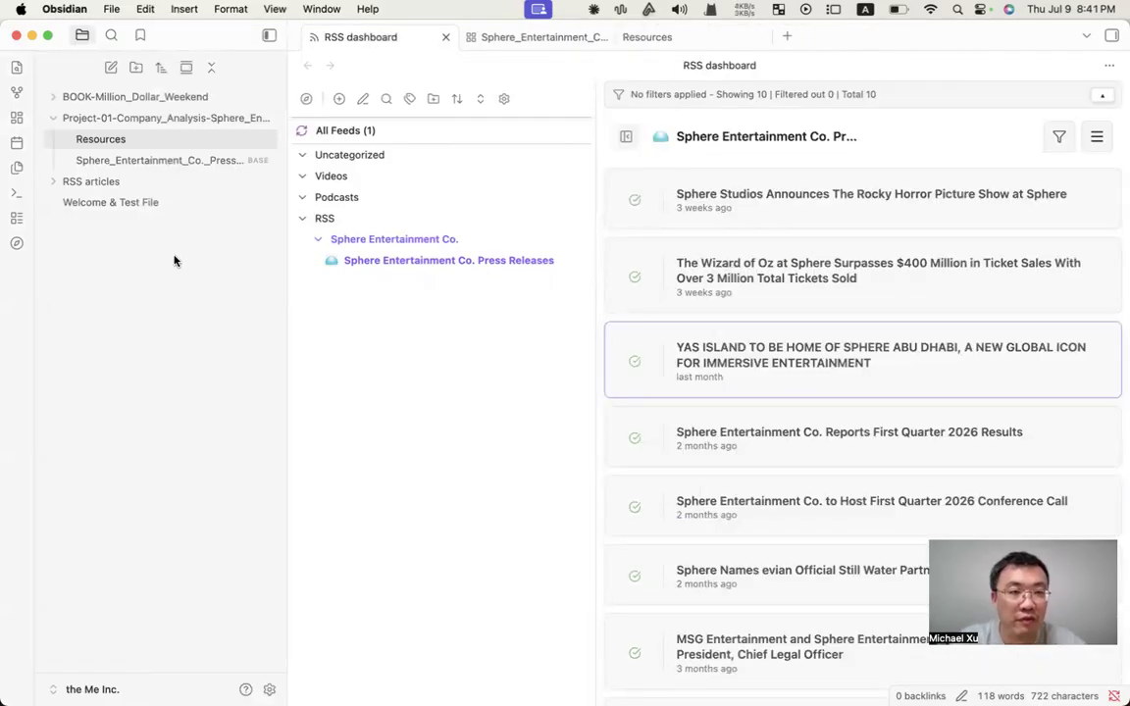
{"action": "left_click", "coordinate": [52, 182]}
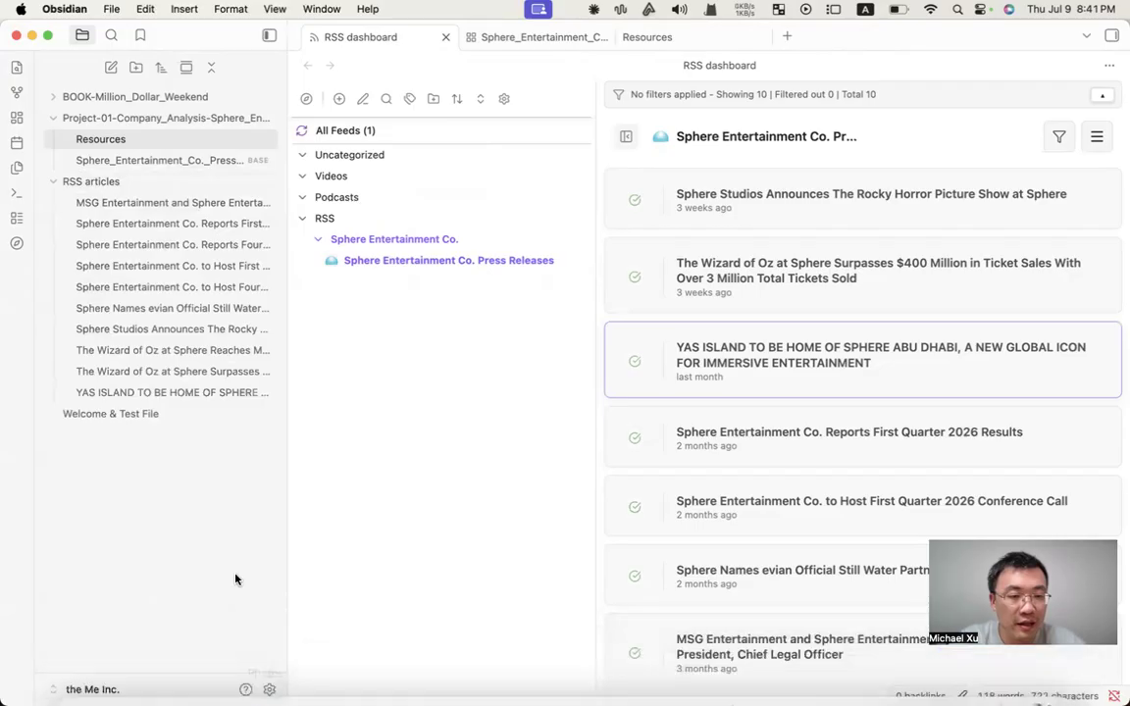
Check the default save path in the RSS Dashboard plugin's article saving settings, and close the settings.
{"action": "left_click", "coordinate": [269, 690]}
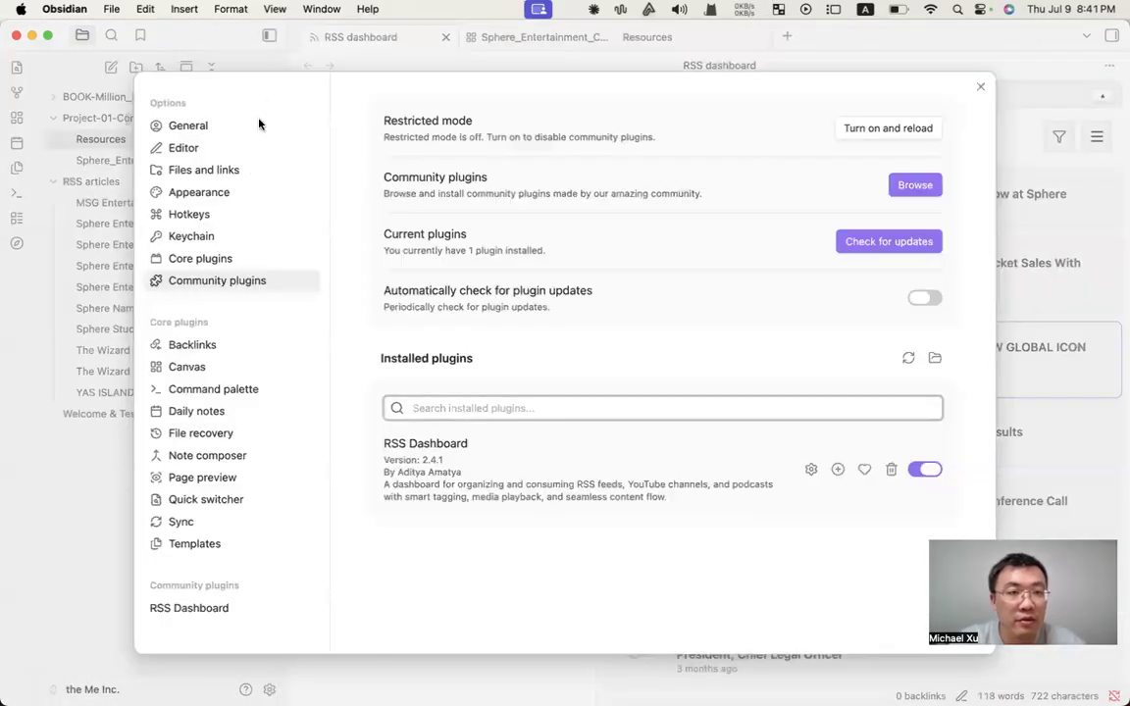
{"action": "left_click", "coordinate": [211, 608]}
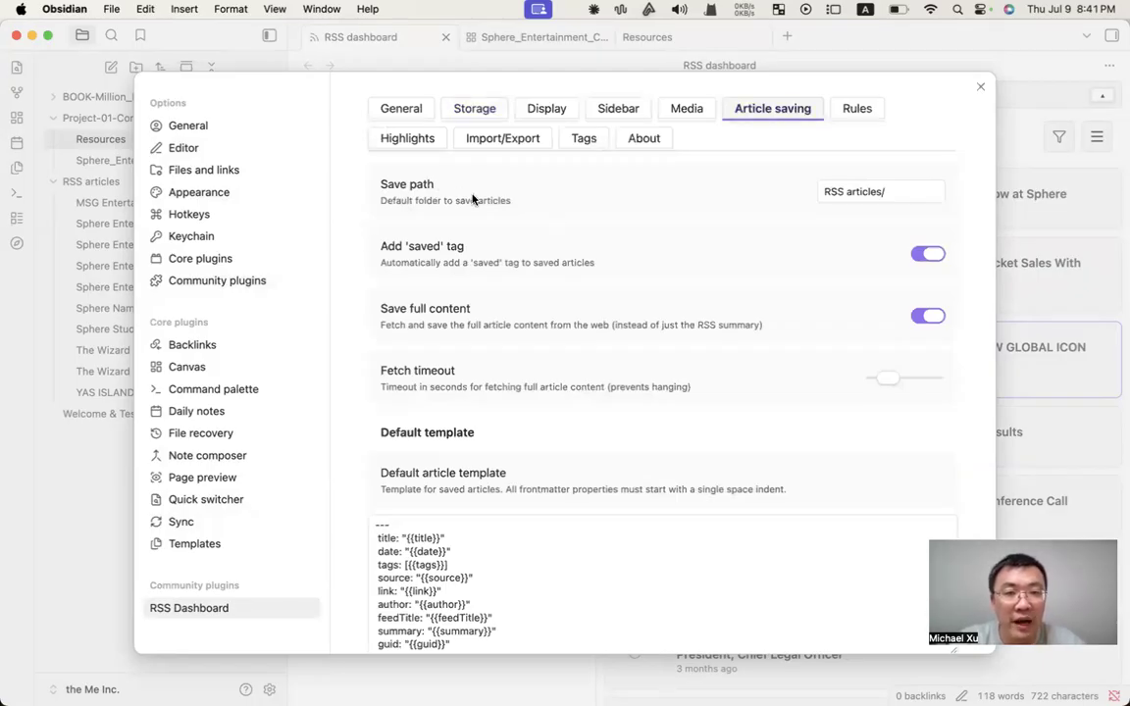
{"action": "left_click", "coordinate": [900, 193]}
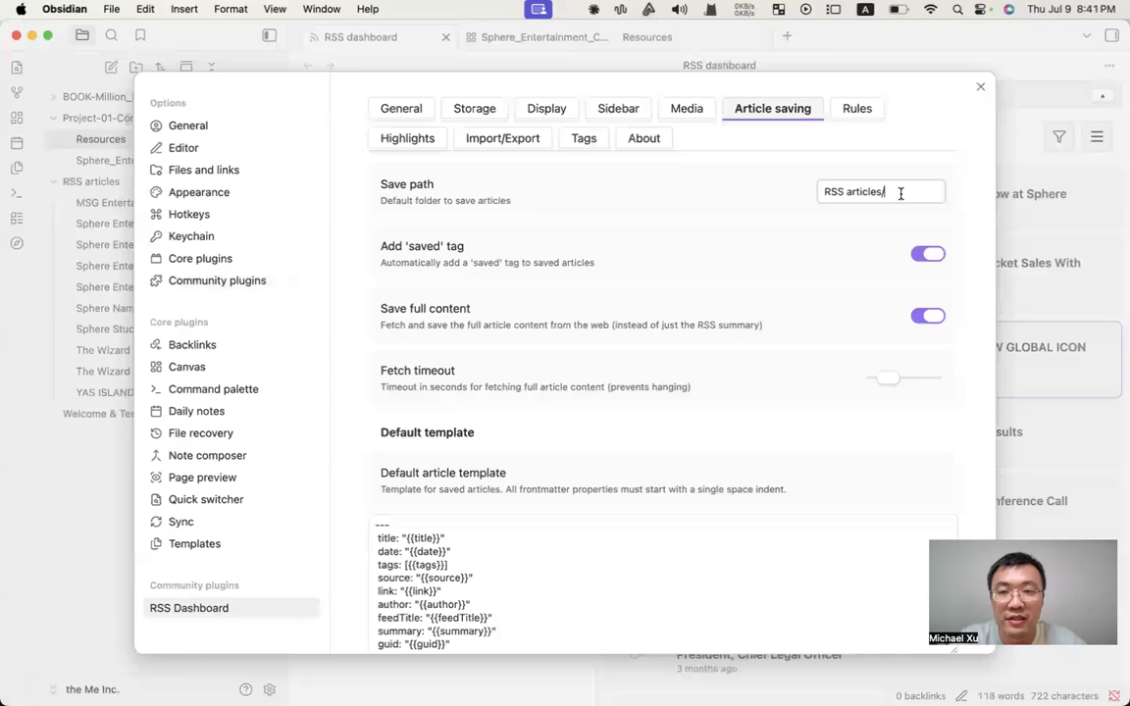
{"action": "left_click", "coordinate": [980, 86]}
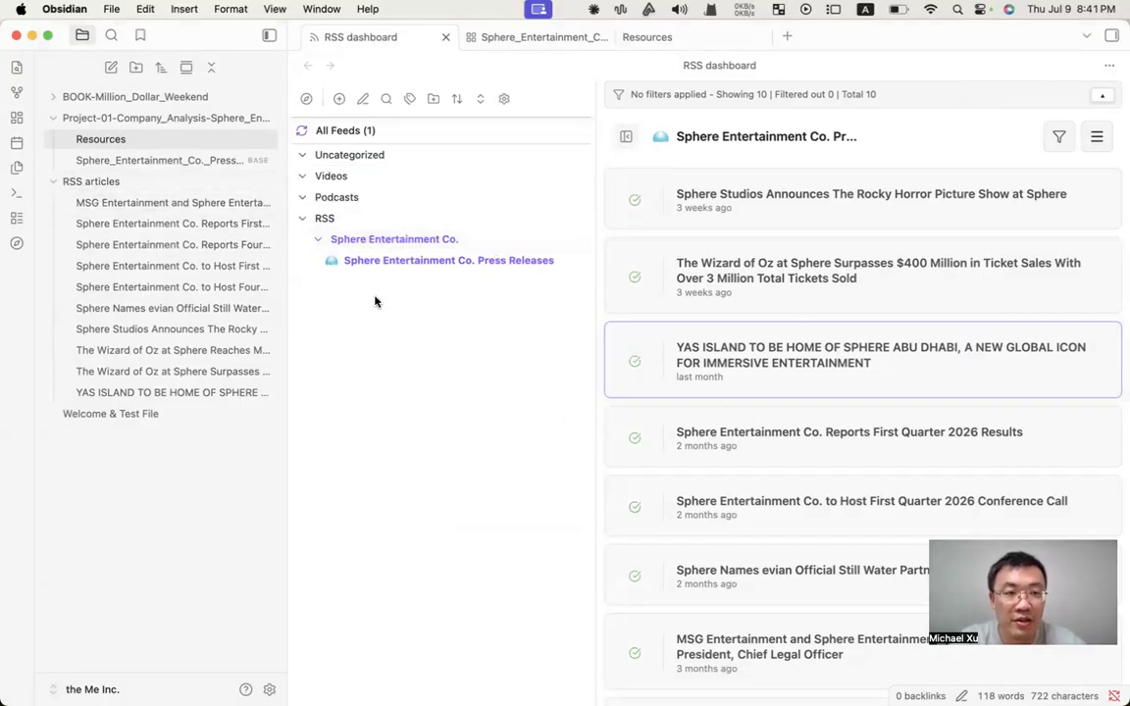
View the Rocky Horror press release in the reader, and compare the dashboard with the saved MSG Entertainment note from RSS articles.
{"action": "left_click", "coordinate": [769, 211]}
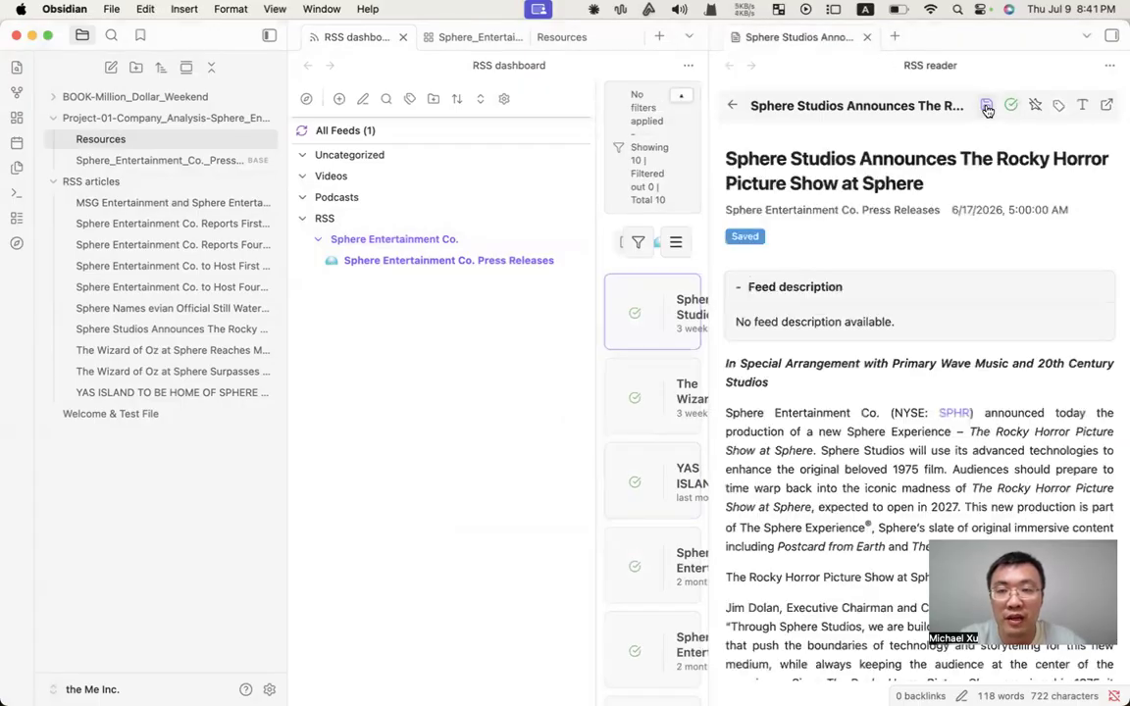
{"action": "left_click", "coordinate": [868, 37]}
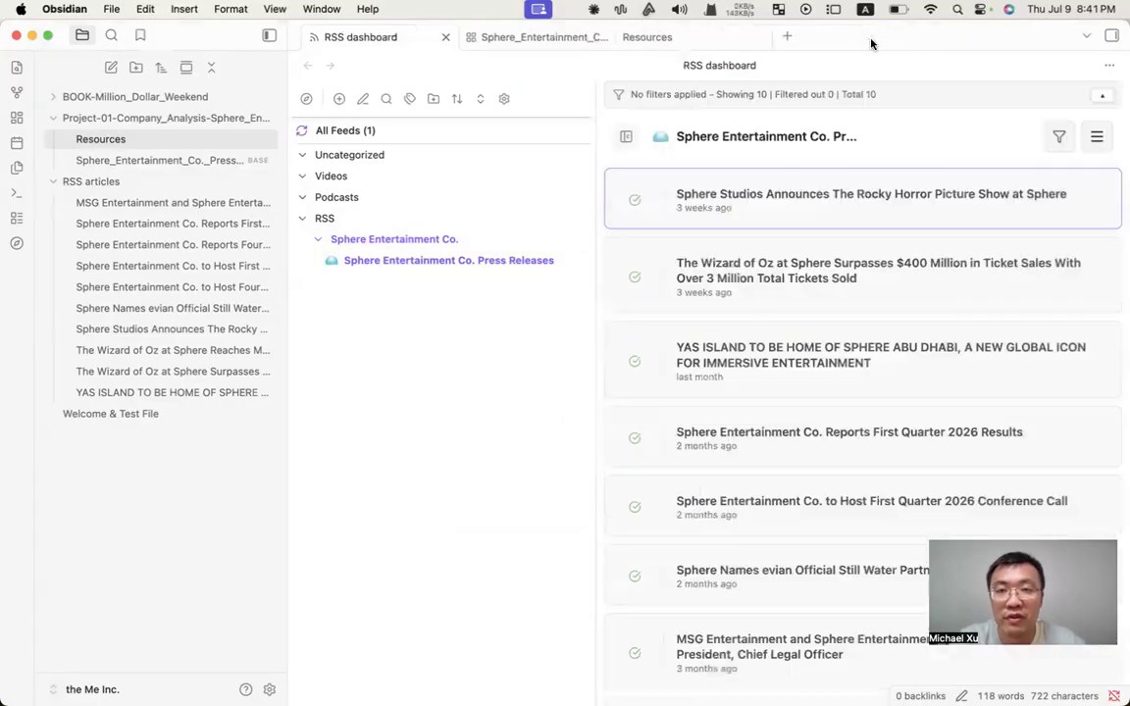
{"action": "left_click", "coordinate": [145, 205]}
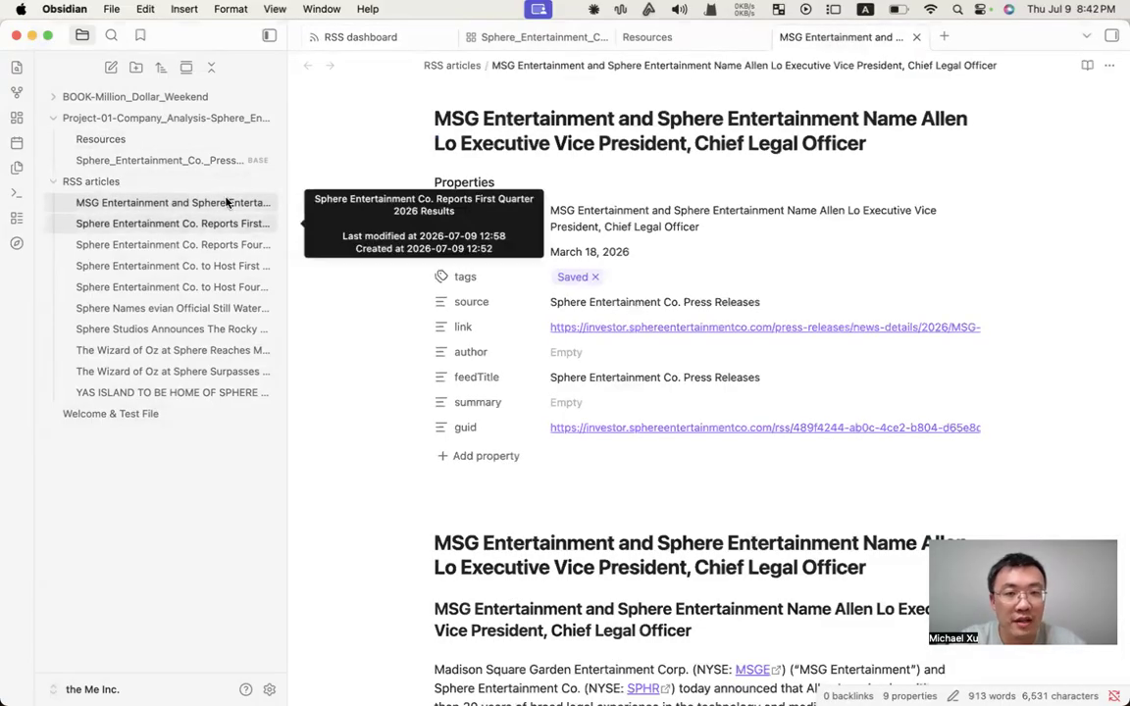
{"action": "scroll", "coordinate": [717, 130], "scroll_direction": "down", "scroll_amount": 1}
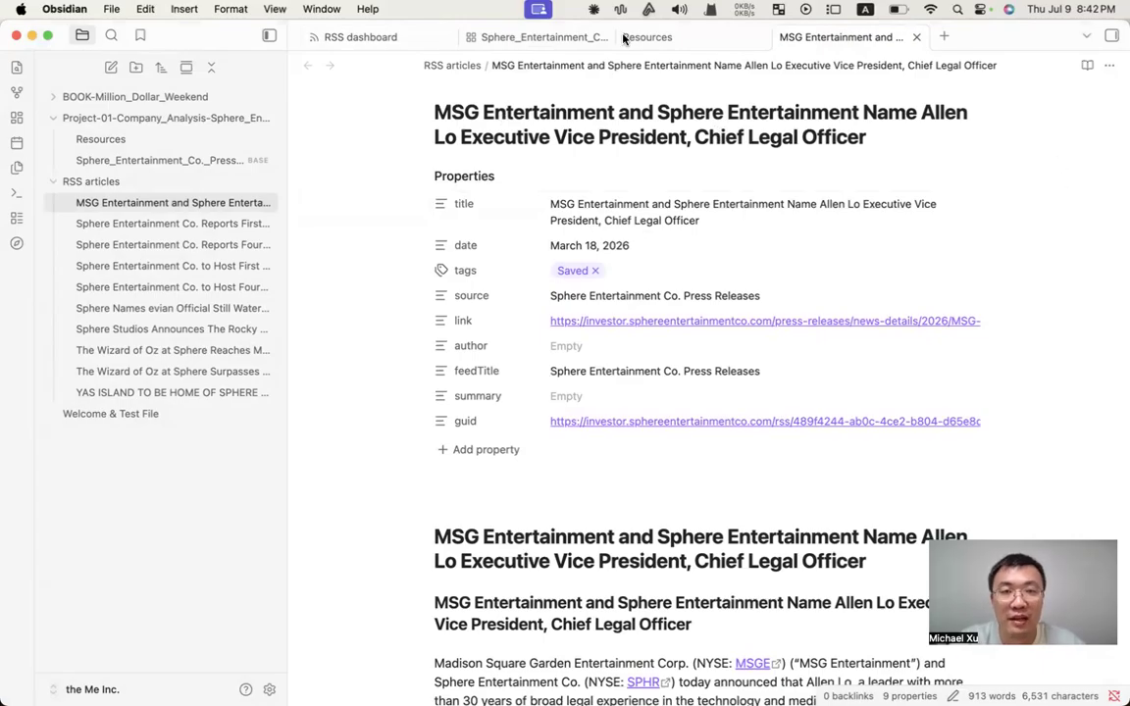
{"action": "left_click", "coordinate": [389, 40]}
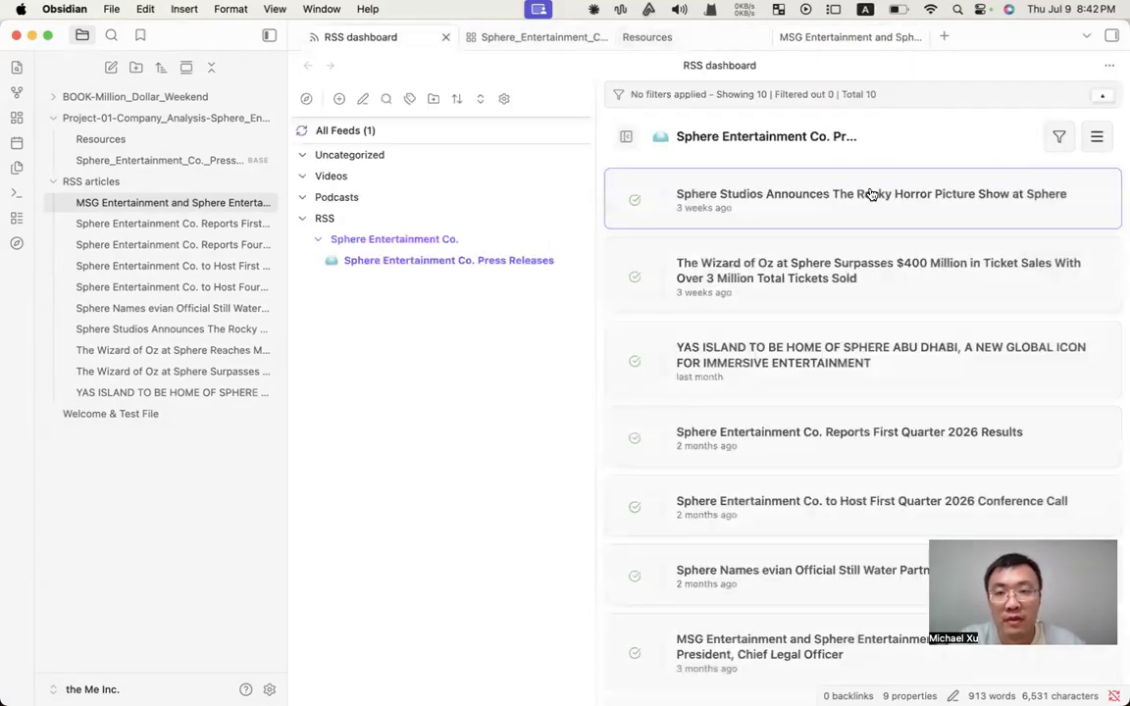
{"action": "left_click", "coordinate": [841, 38]}
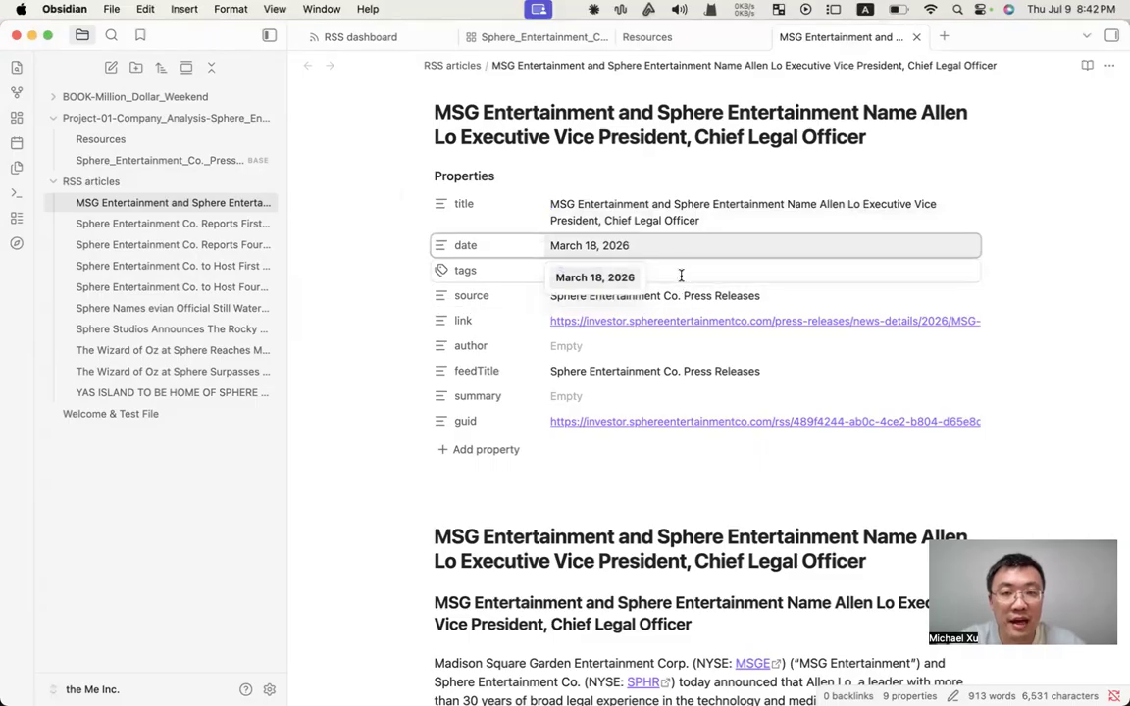
Examine the tags and source properties of the saved MSG Entertainment note without editing them.
{"action": "left_click", "coordinate": [679, 272]}
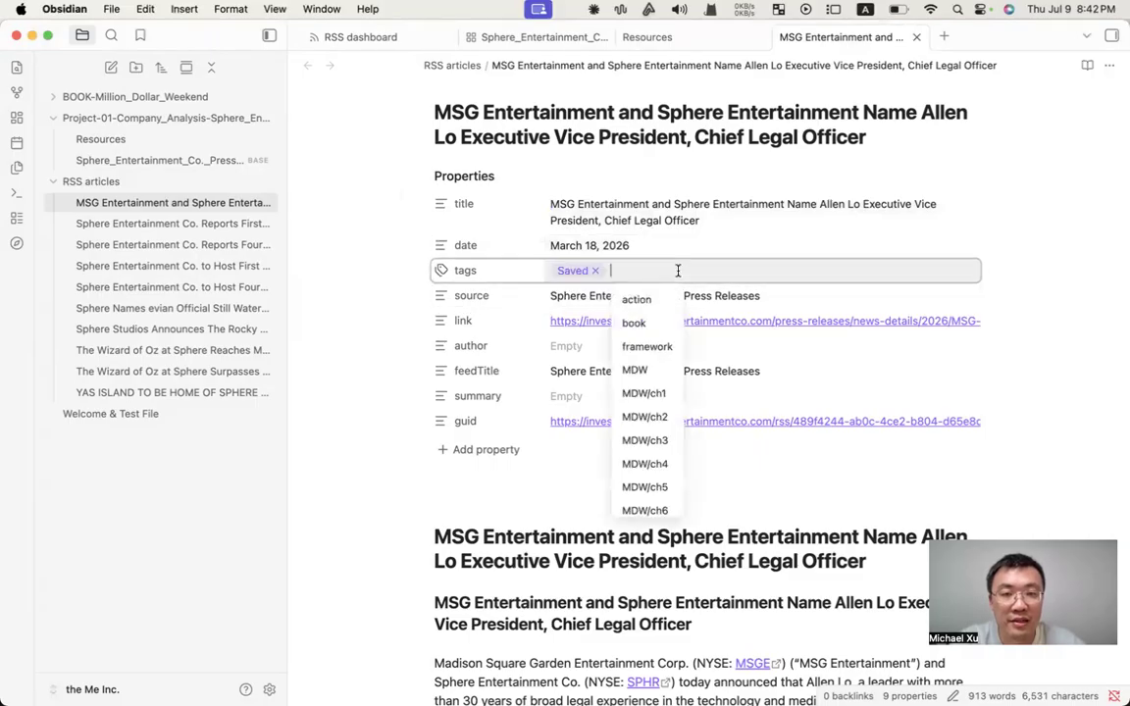
{"action": "left_click", "coordinate": [578, 300]}
{"action": "left_click", "coordinate": [628, 270]}
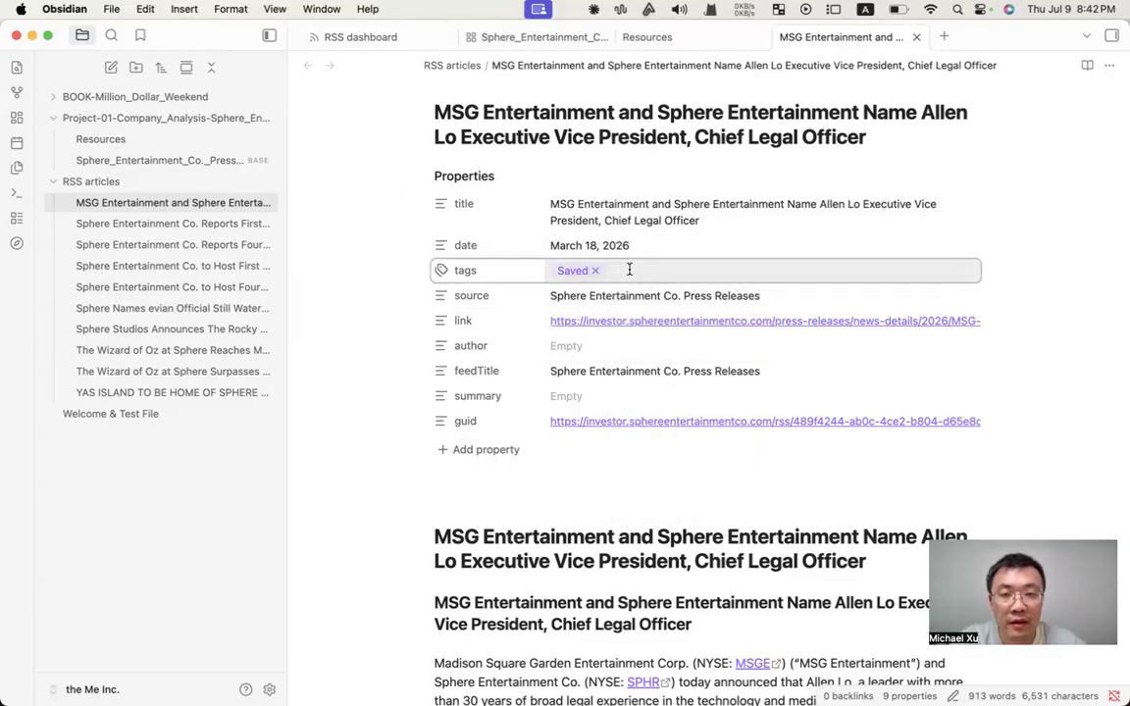
{"action": "left_click", "coordinate": [757, 295]}
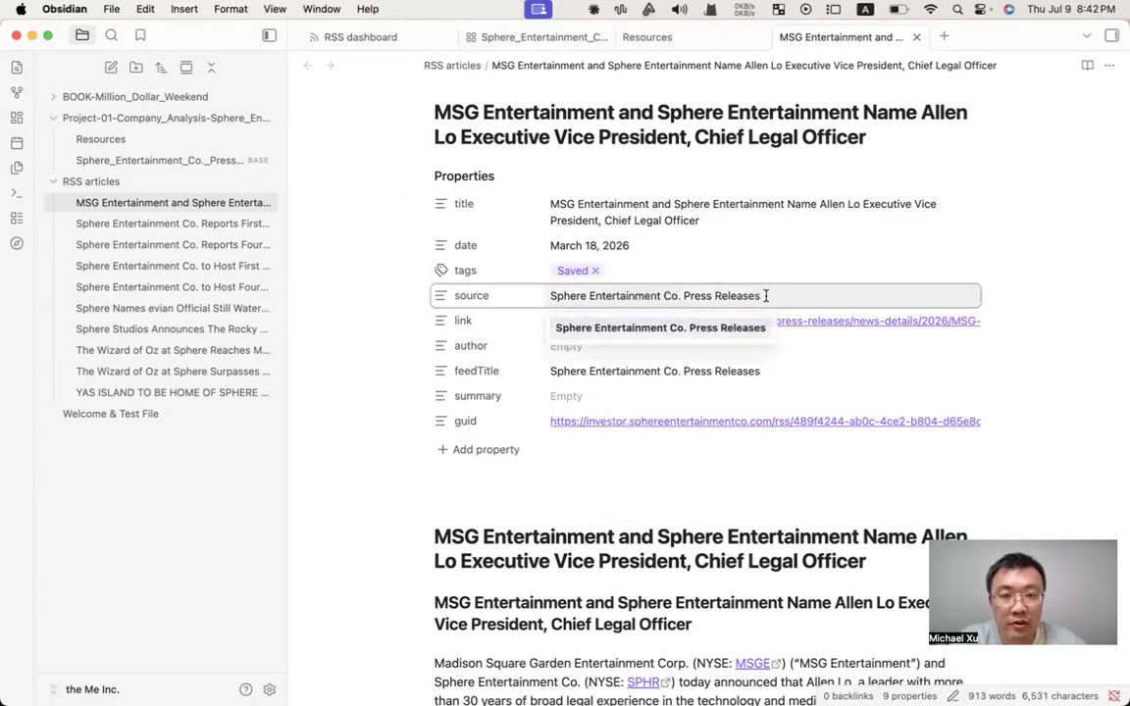
{"action": "scroll", "coordinate": [512, 295], "scroll_direction": "down", "scroll_amount": 1}
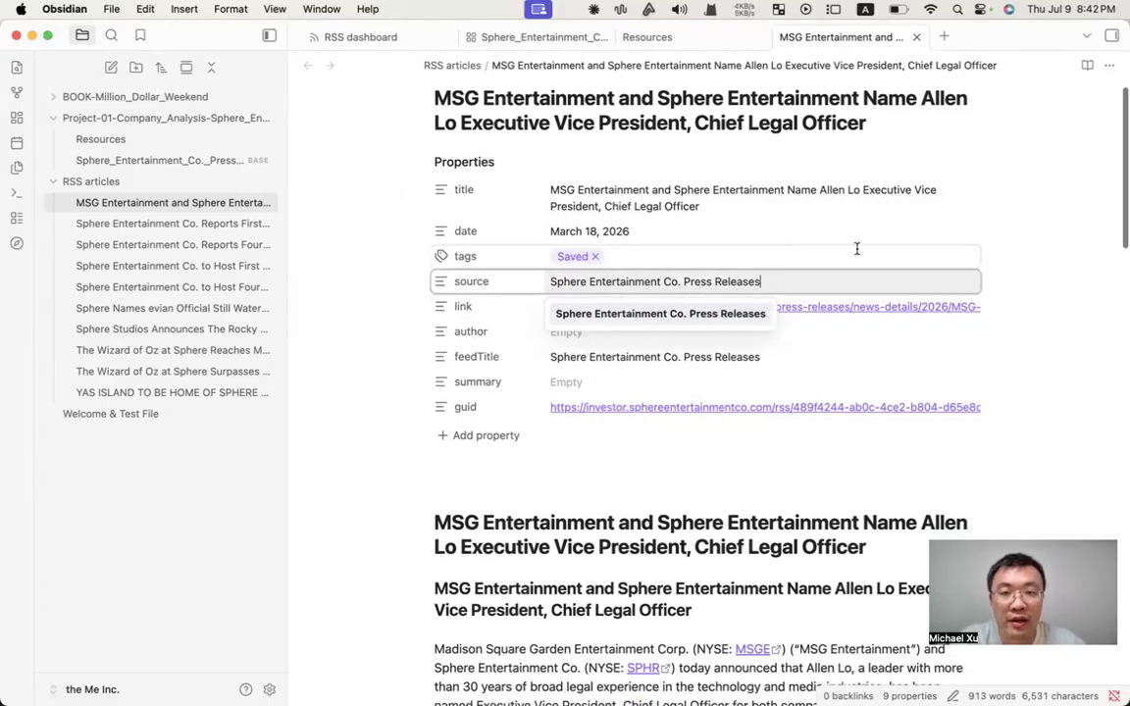
{"action": "left_click", "coordinate": [1005, 281]}
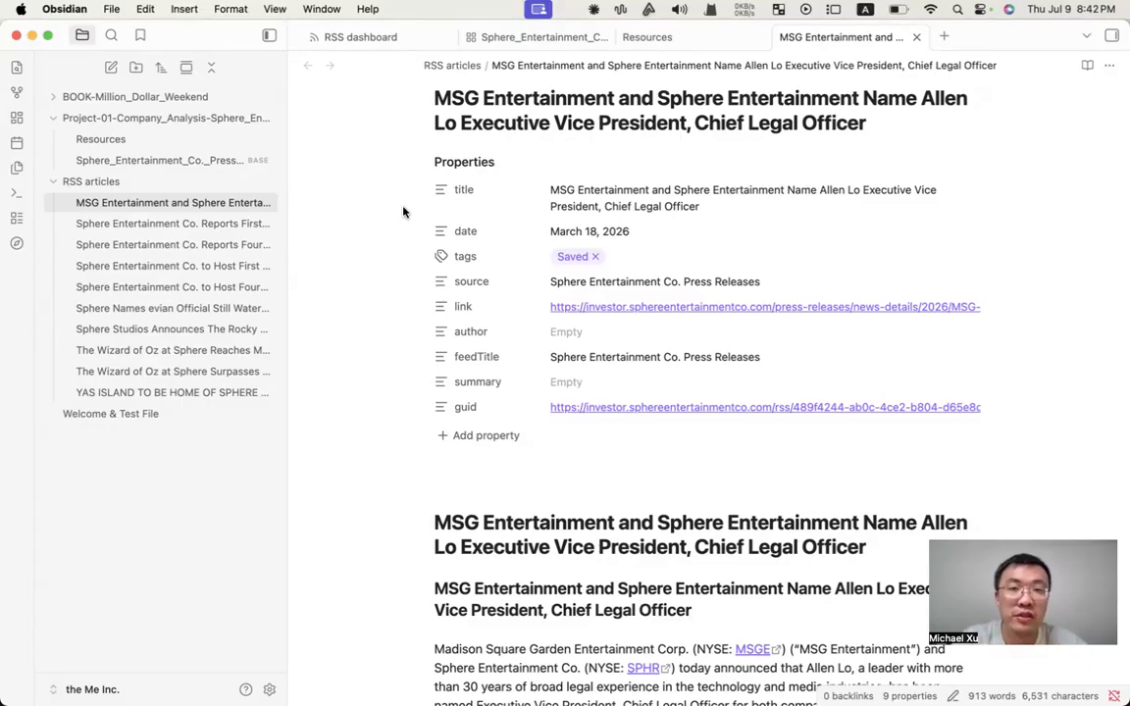
Widen the file explorer sidebar slightly so more of the saved note titles can be read.
{"action": "left_click", "coordinate": [183, 206]}
{"action": "left_click", "coordinate": [345, 194]}
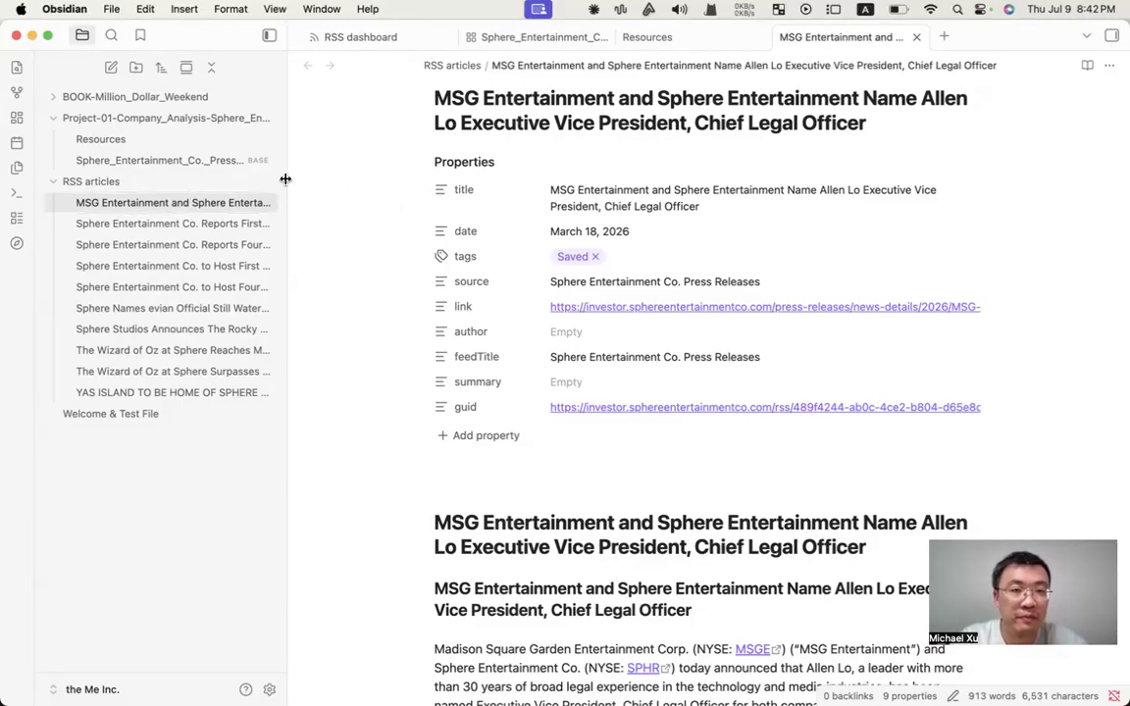
{"action": "left_click_drag", "start_coordinate": [286, 180], "coordinate": [315, 186]}
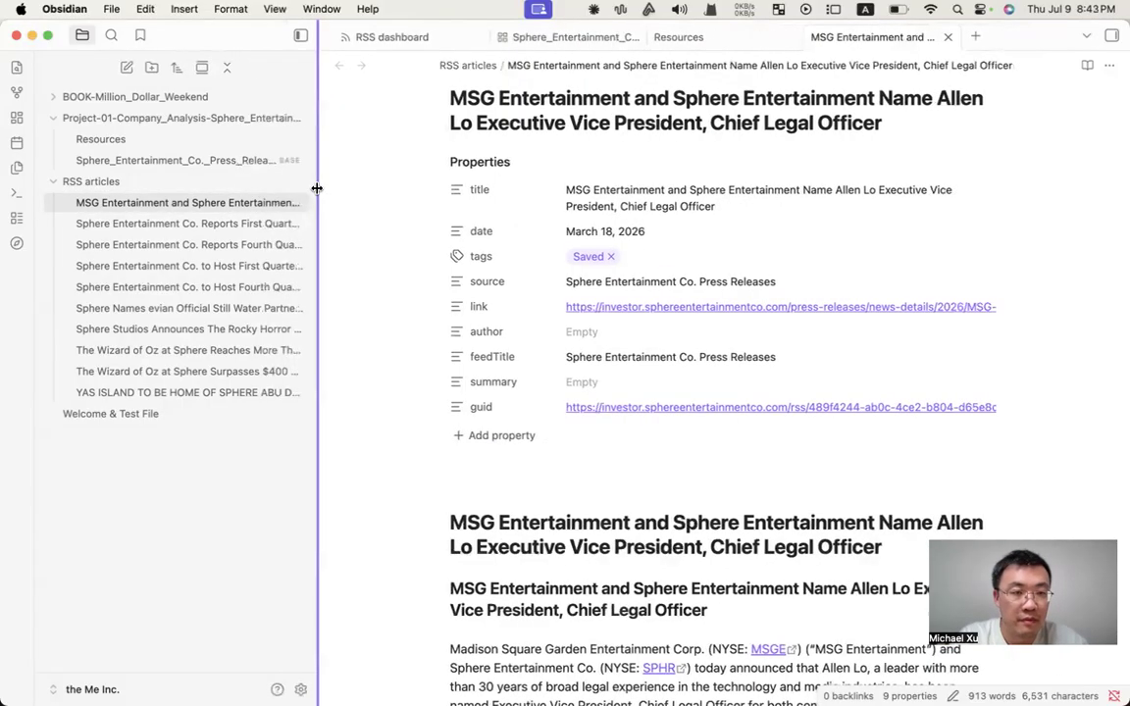
Switch to Finder, open the RSS articles folder inside the Me Inc. vault, and preview its Markdown files one by one.
{"action": "mouse_move", "coordinate": [201, 675]}
{"action": "left_click", "coordinate": [84, 675]}
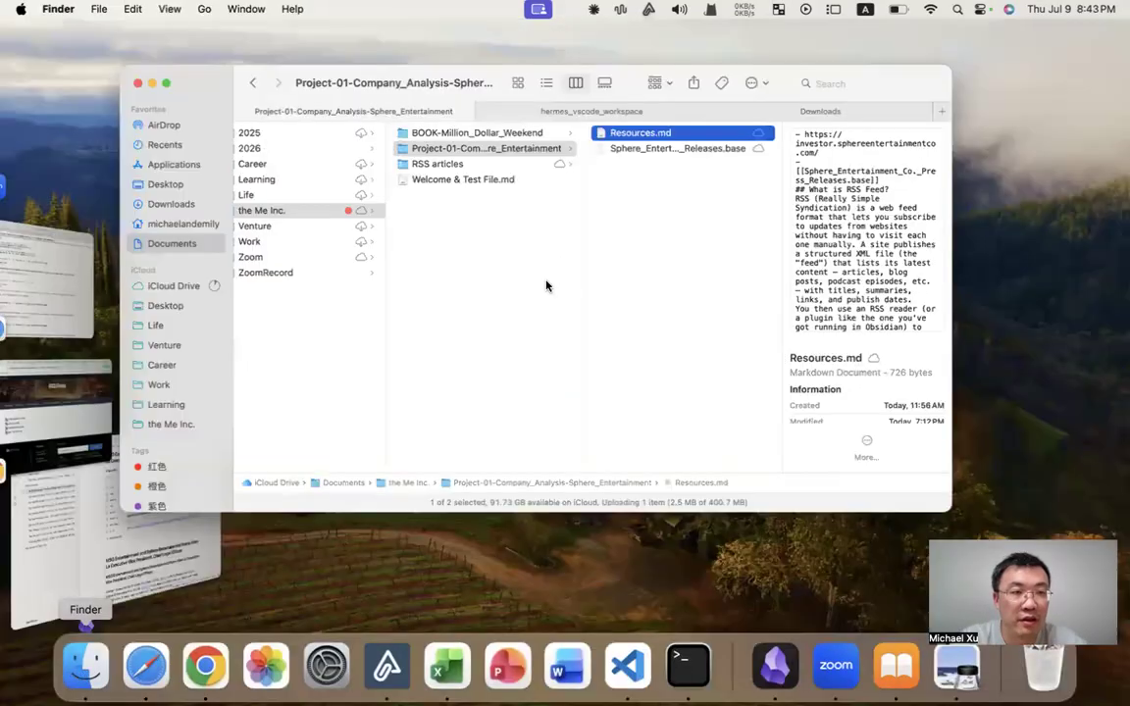
{"action": "left_click", "coordinate": [530, 150]}
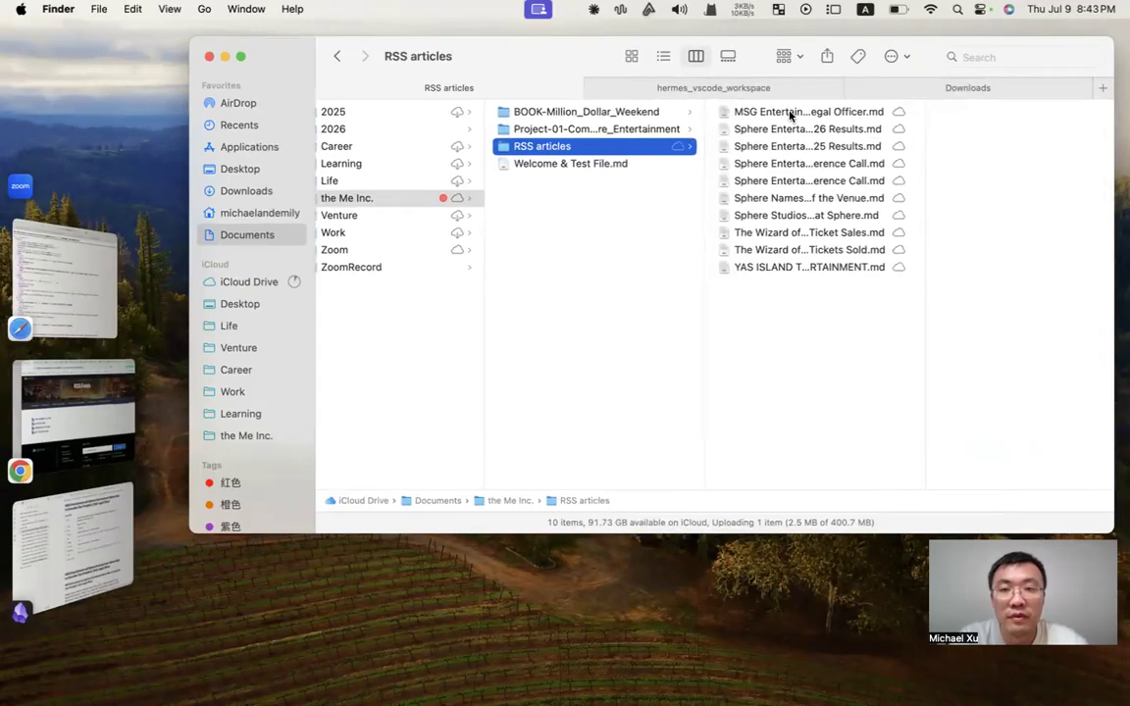
{"action": "left_click", "coordinate": [819, 112]}
{"action": "key", "text": "Down"}
{"action": "key", "text": "Down"}
{"action": "key", "text": "Down"}
{"action": "key", "text": "Down"}
{"action": "key", "text": "Down"}
{"action": "key", "text": "Down"}
{"action": "key", "text": "Down"}
{"action": "key", "text": "Down"}
{"action": "key", "text": "Down"}
{"action": "key", "text": "Up"}
{"action": "key", "text": "Up"}
{"action": "key", "text": "Up"}
{"action": "key", "text": "Up"}
{"action": "key", "text": "Up"}
{"action": "key", "text": "Up"}
{"action": "key", "text": "Up"}
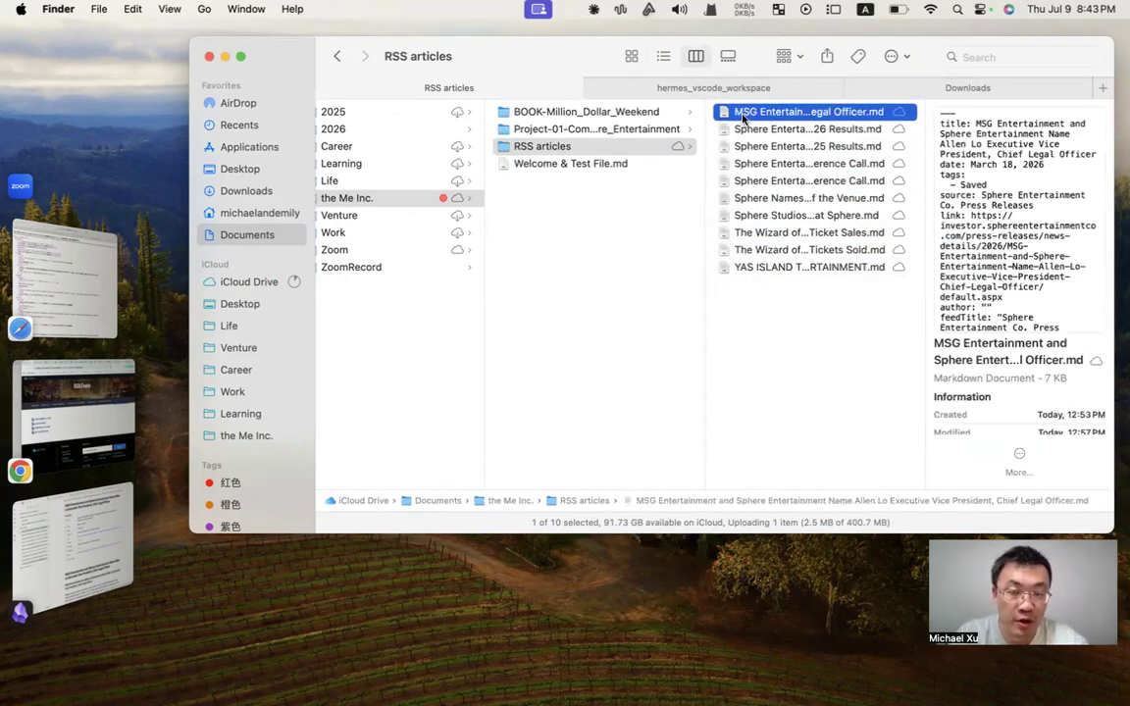
{"action": "key", "text": "Down"}
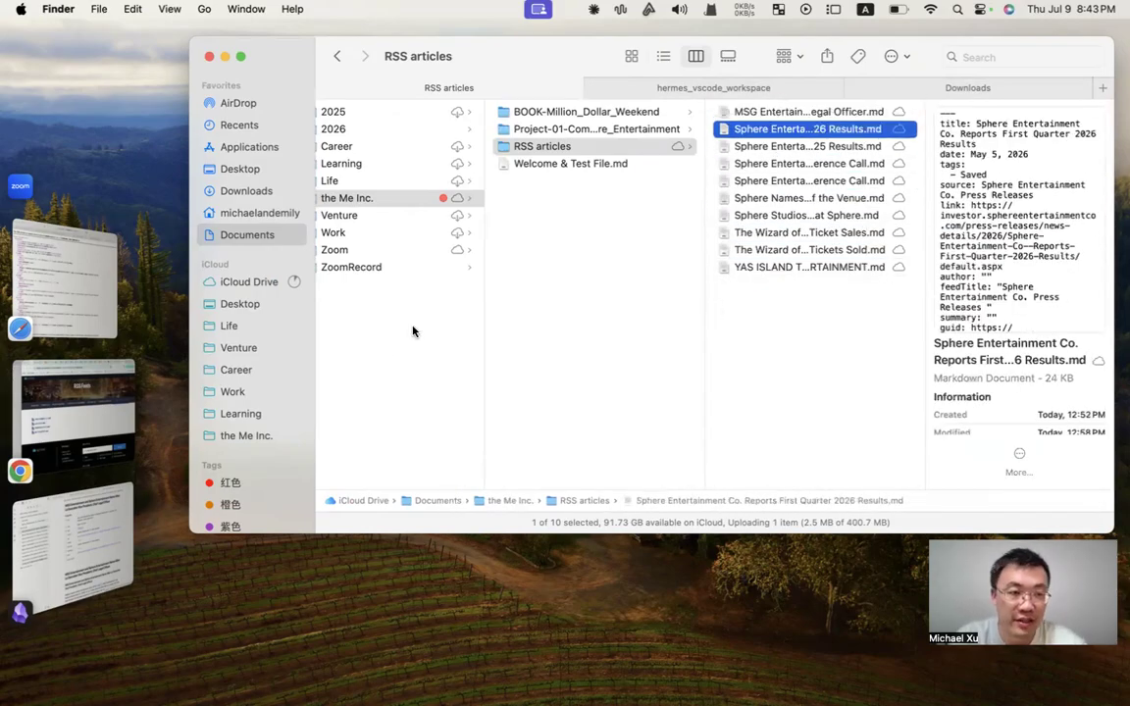
Return to Obsidian and read through the properties and body text of the saved MSG Entertainment note.
{"action": "left_click", "coordinate": [56, 519]}
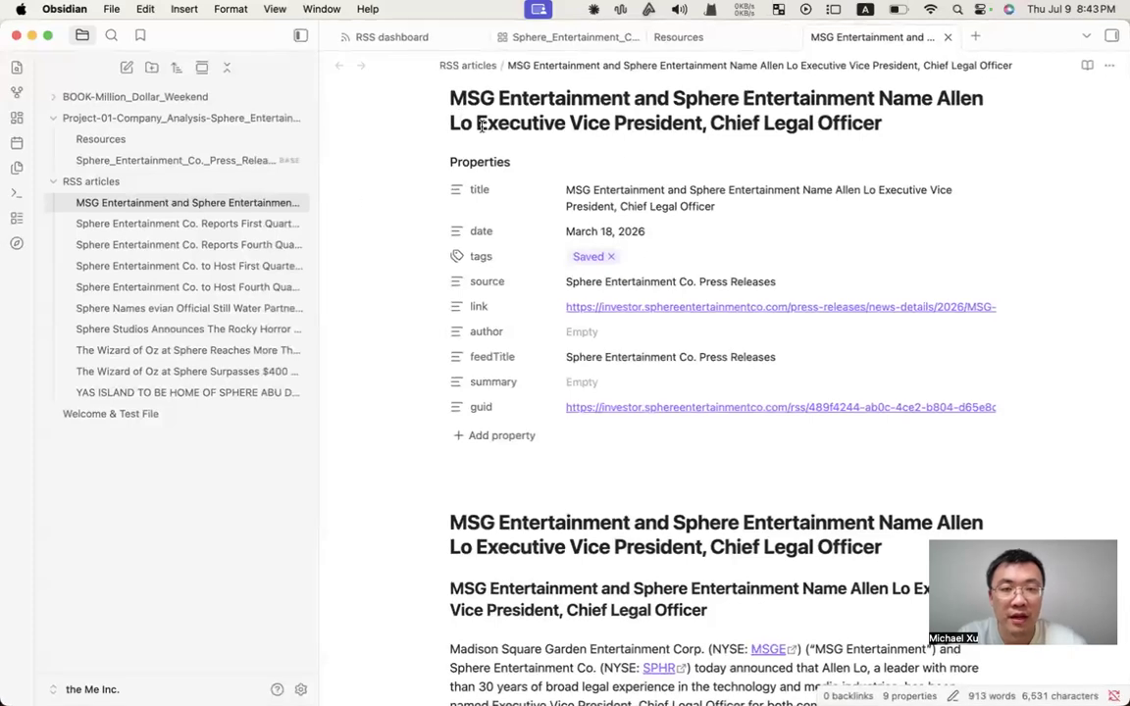
{"action": "scroll", "coordinate": [393, 440], "scroll_direction": "down", "scroll_amount": 2}
{"action": "scroll", "coordinate": [392, 439], "scroll_direction": "down", "scroll_amount": 1}
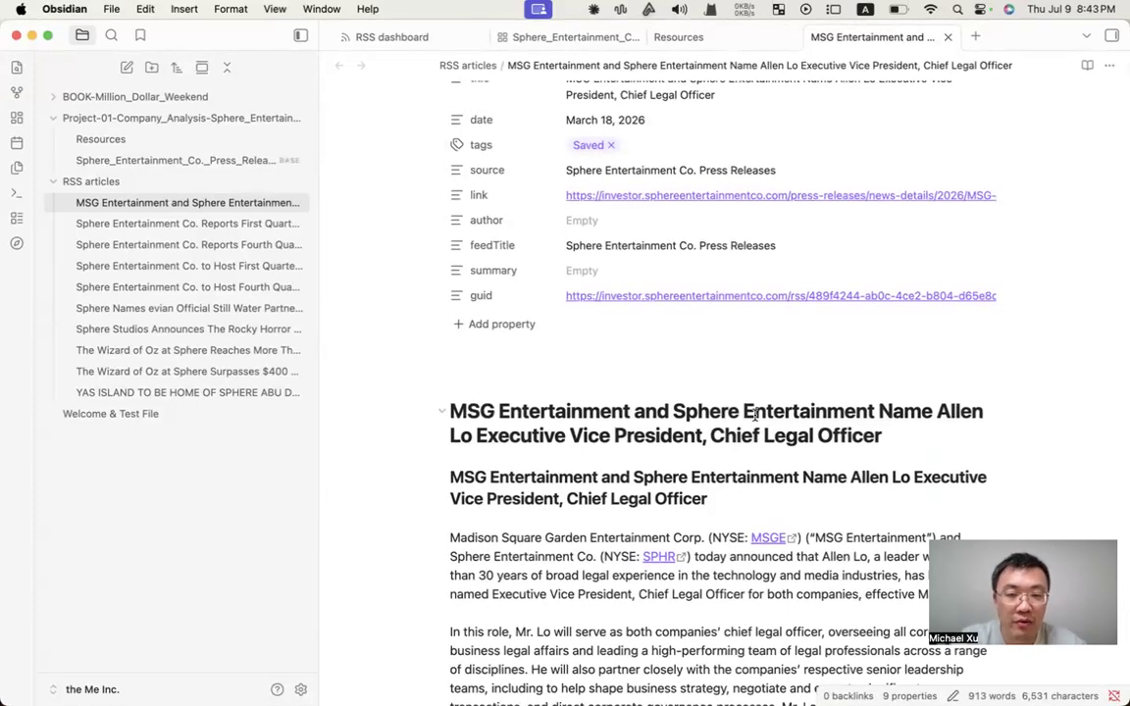
{"action": "scroll", "coordinate": [754, 415], "scroll_direction": "down", "scroll_amount": 8}
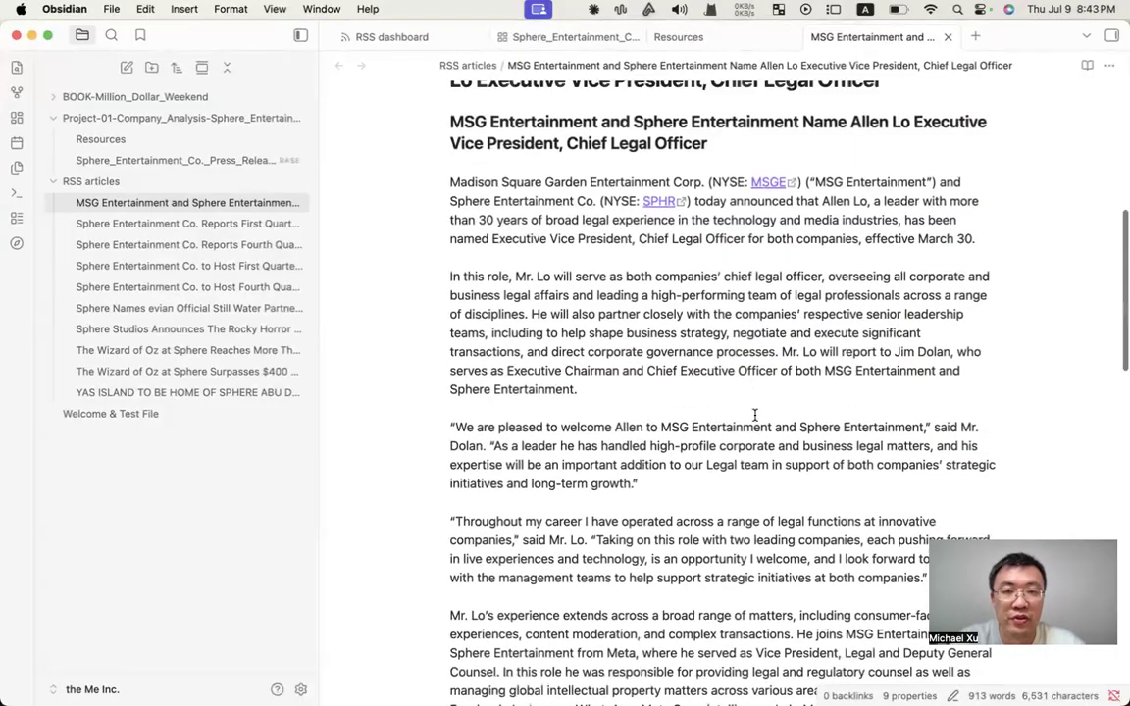
{"action": "scroll", "coordinate": [434, 233], "scroll_direction": "up", "scroll_amount": 9}
{"action": "scroll", "coordinate": [597, 530], "scroll_direction": "down", "scroll_amount": 1}
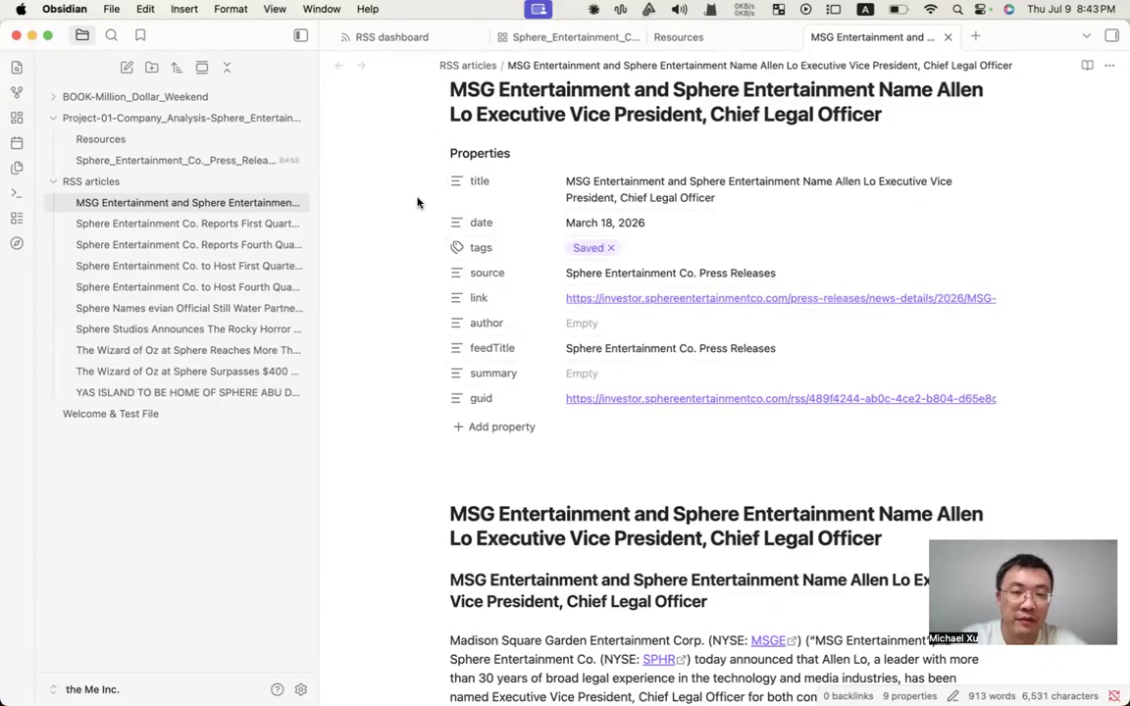
{"action": "scroll", "coordinate": [417, 203], "scroll_direction": "down", "scroll_amount": 8}
{"action": "scroll", "coordinate": [417, 203], "scroll_direction": "down", "scroll_amount": 2}
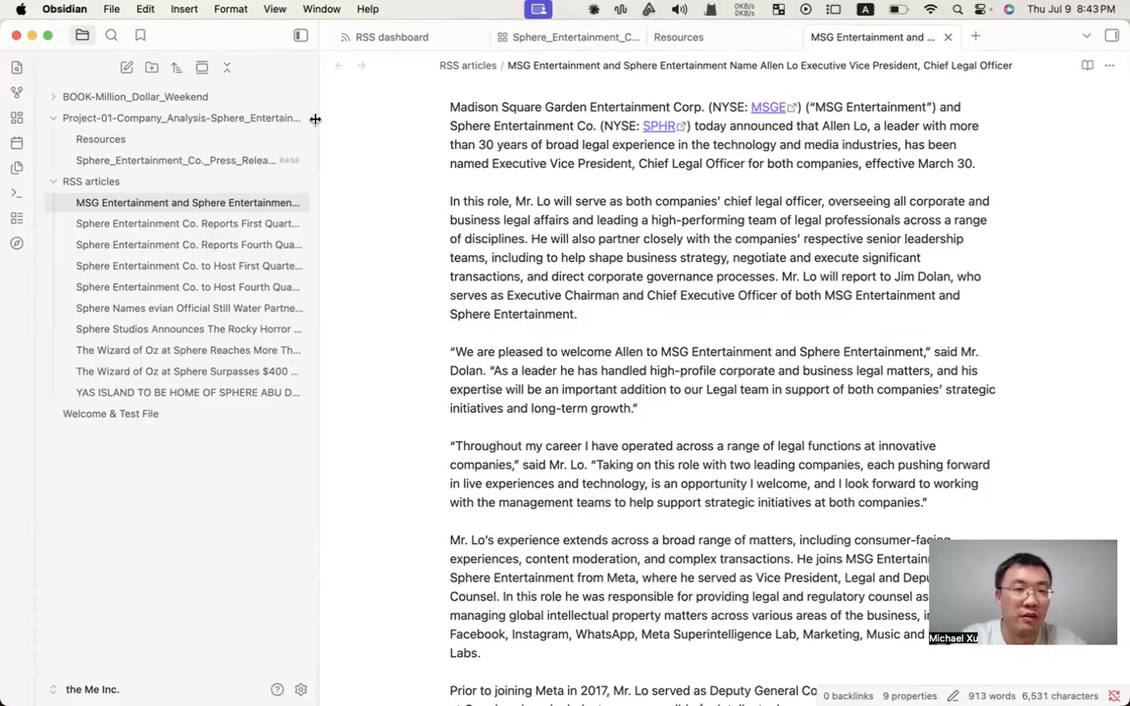
Widen the file explorer to fit the full project folder name, and open the Sphere_Entertainment_Co._Press_Releases base.
{"action": "left_click_drag", "start_coordinate": [315, 123], "coordinate": [335, 123]}
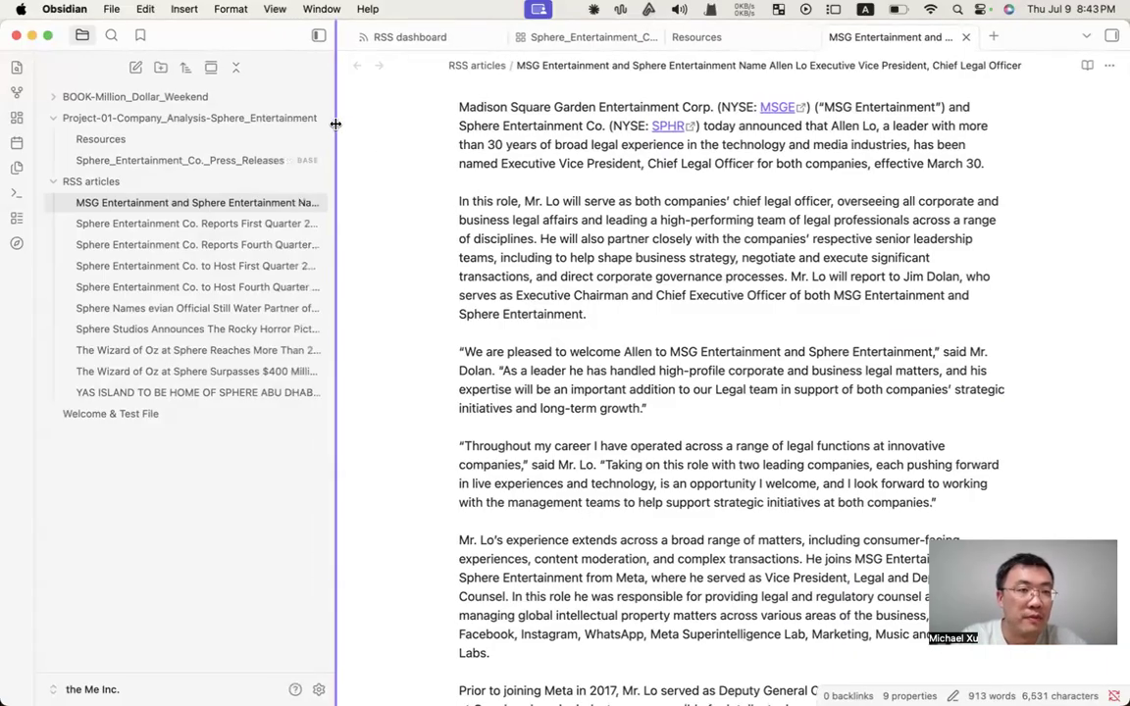
{"action": "left_click", "coordinate": [116, 163]}
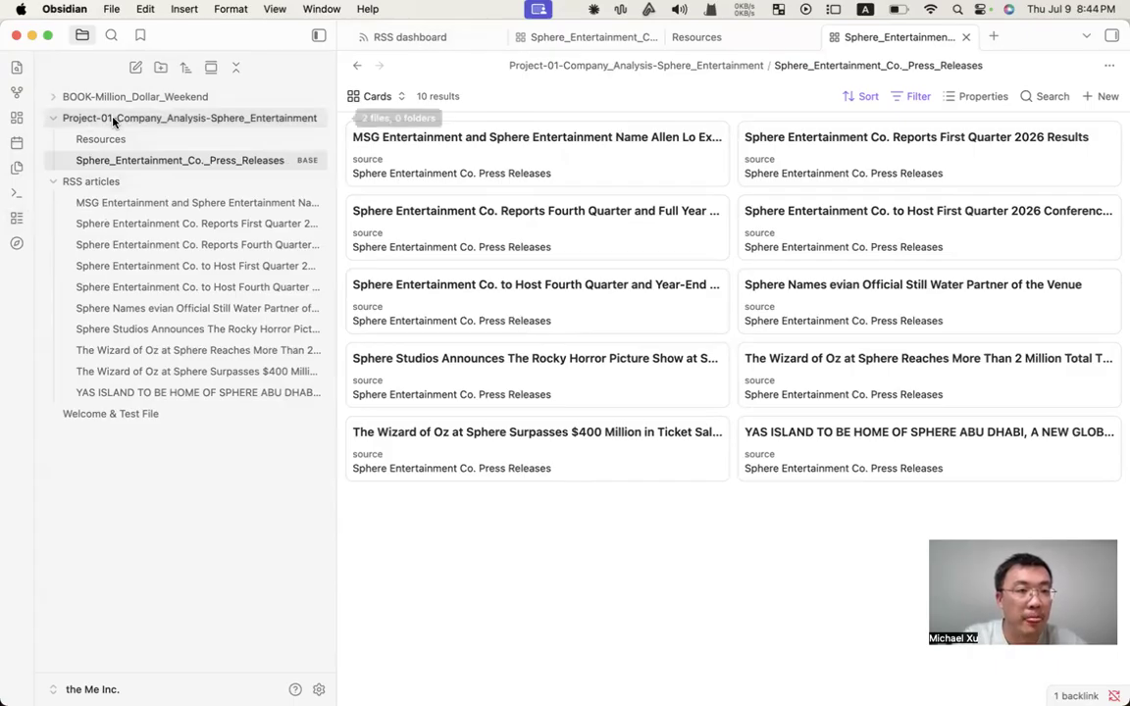
Create a new base, move it into the Project-01-Company_Analysis-Sphere_Entertainment folder, and rename it test.
{"action": "left_click", "coordinate": [17, 222]}
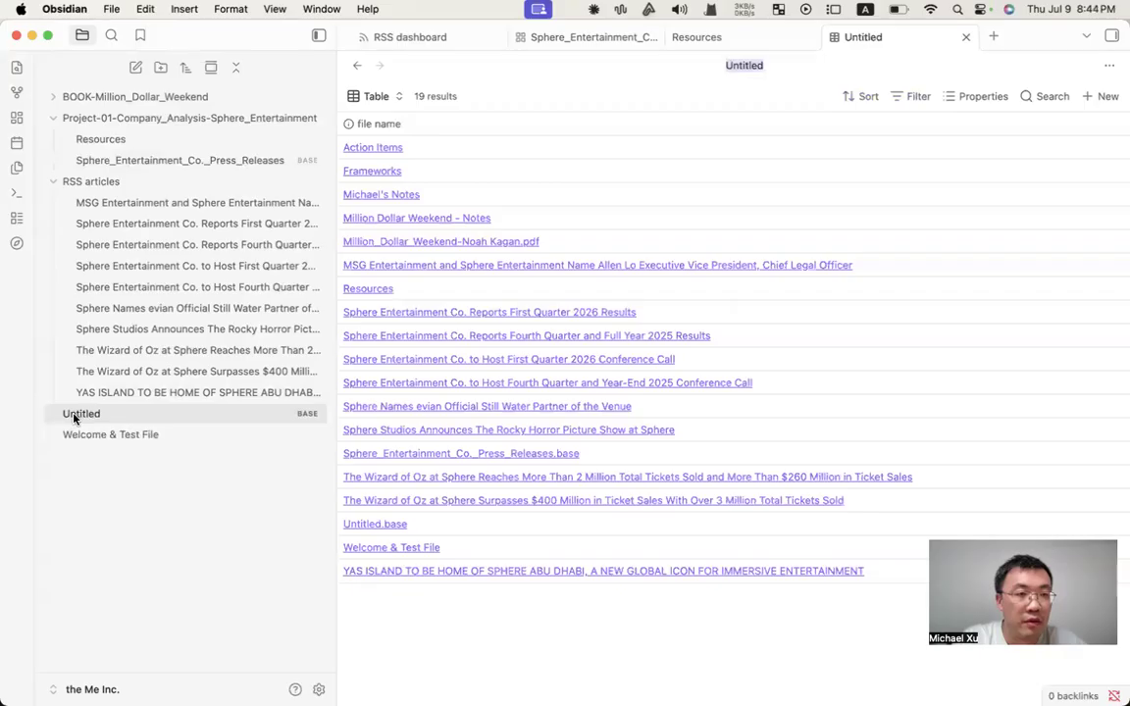
{"action": "left_click_drag", "start_coordinate": [73, 417], "coordinate": [96, 118]}
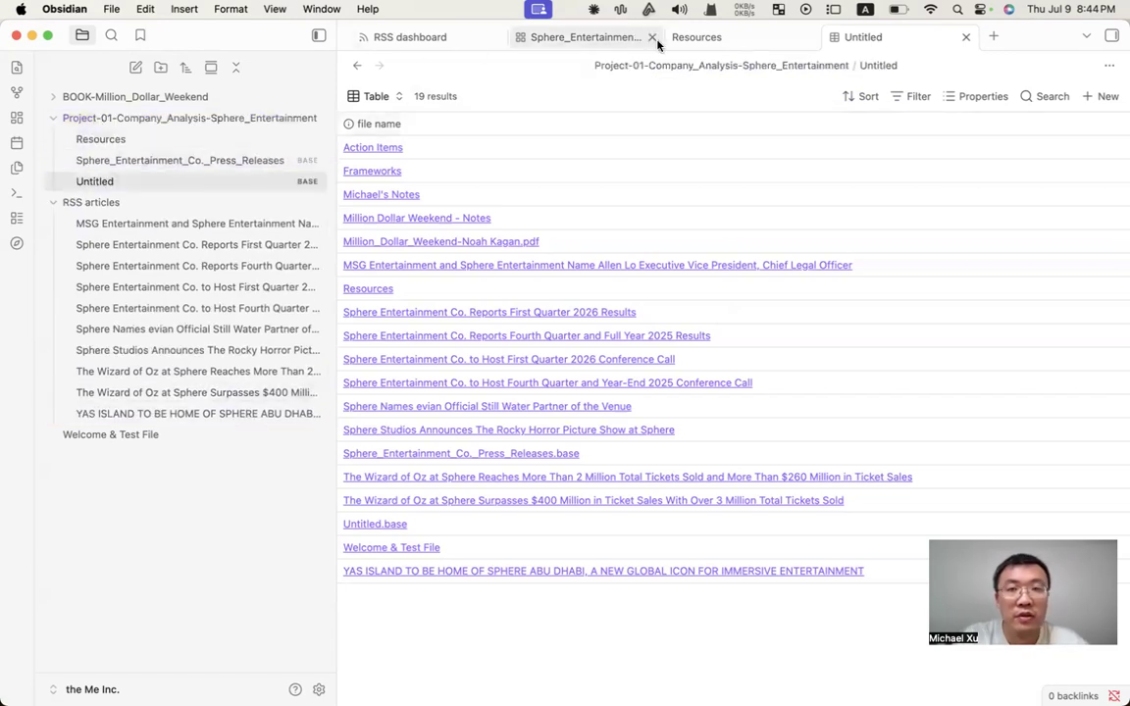
{"action": "left_click", "coordinate": [112, 184]}
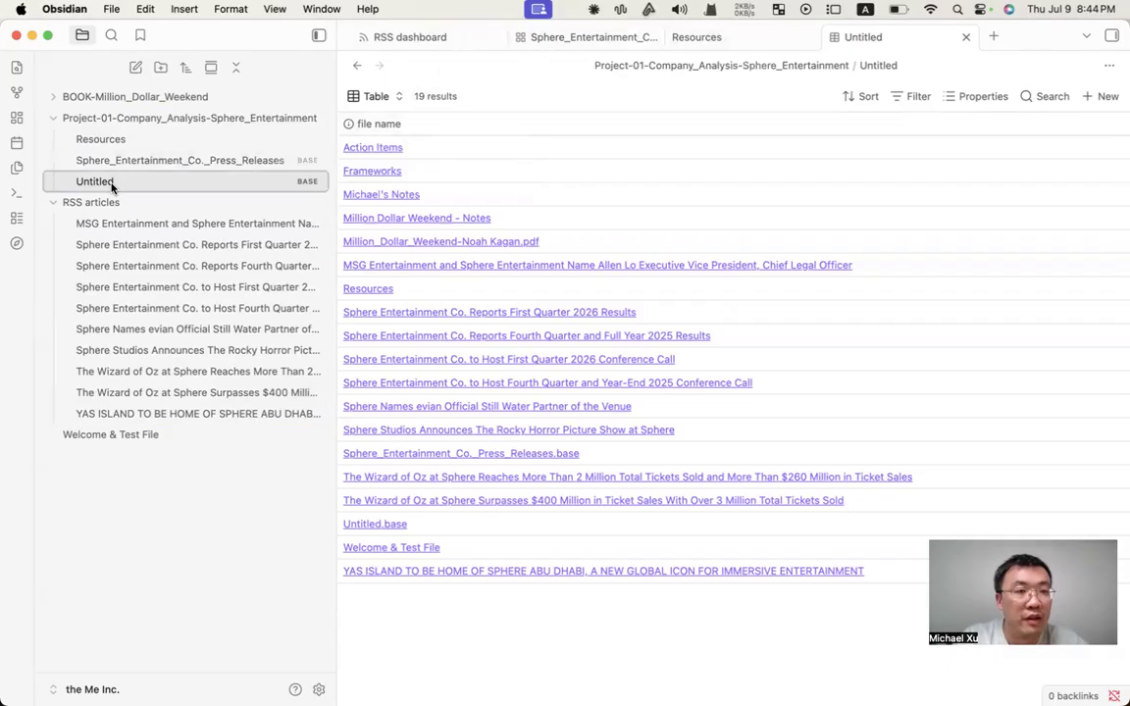
{"action": "right_click", "coordinate": [111, 184]}
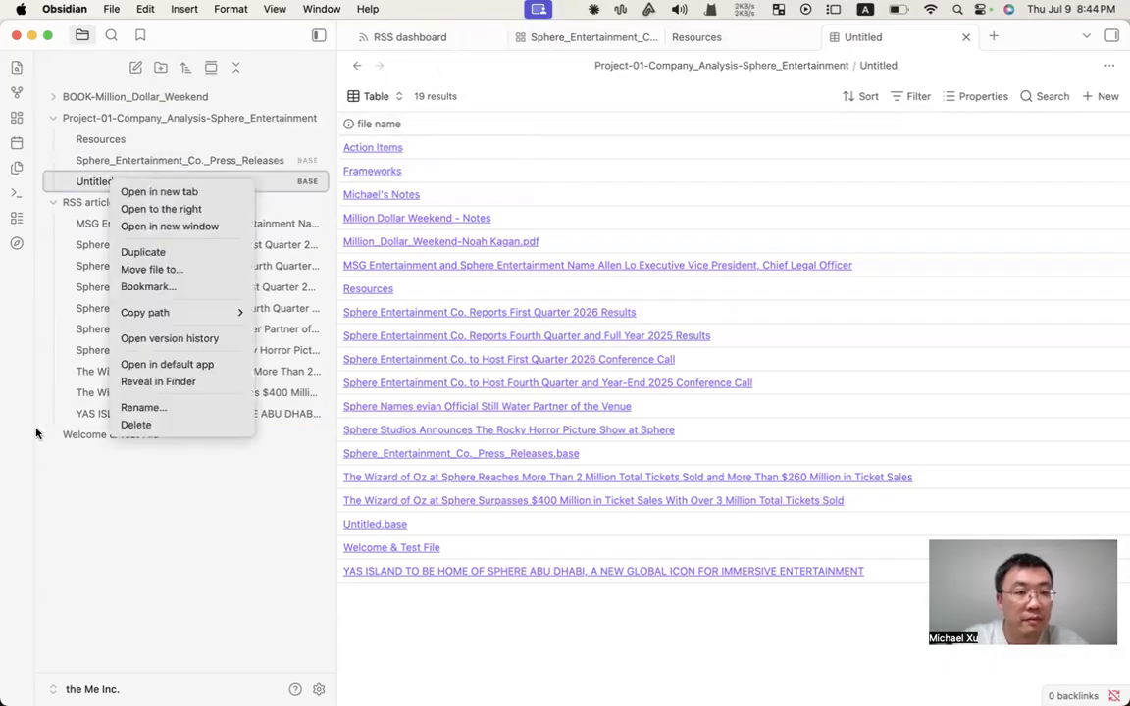
{"action": "left_click", "coordinate": [128, 406]}
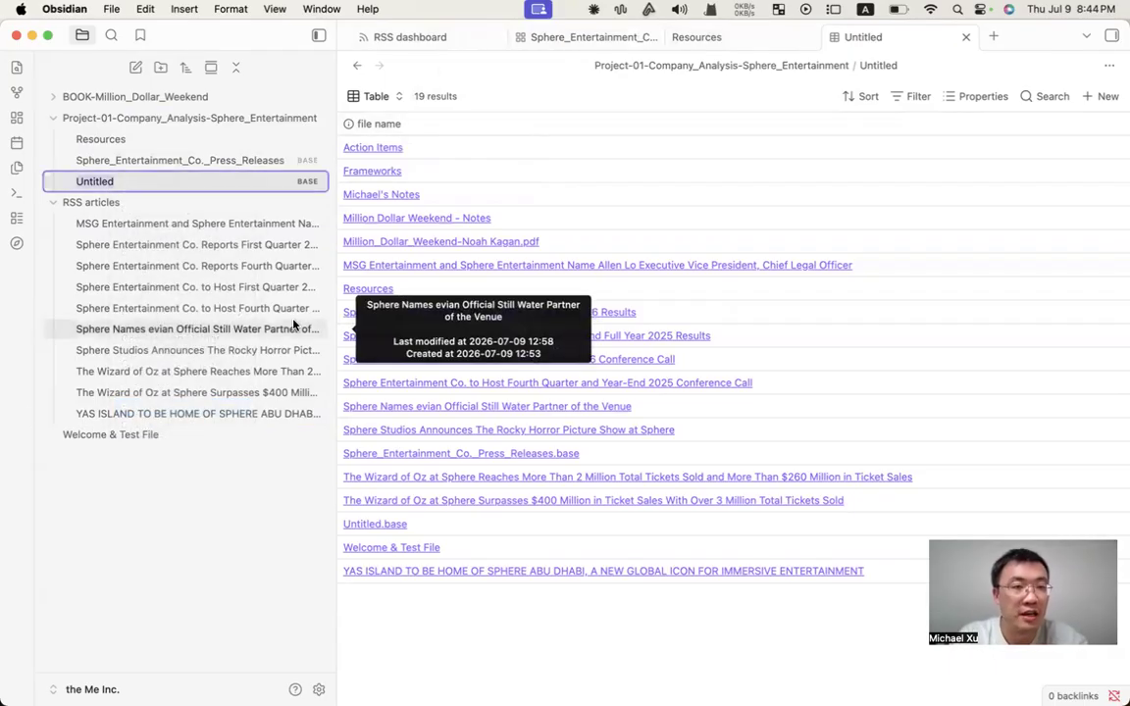
{"action": "type", "text": "t"}
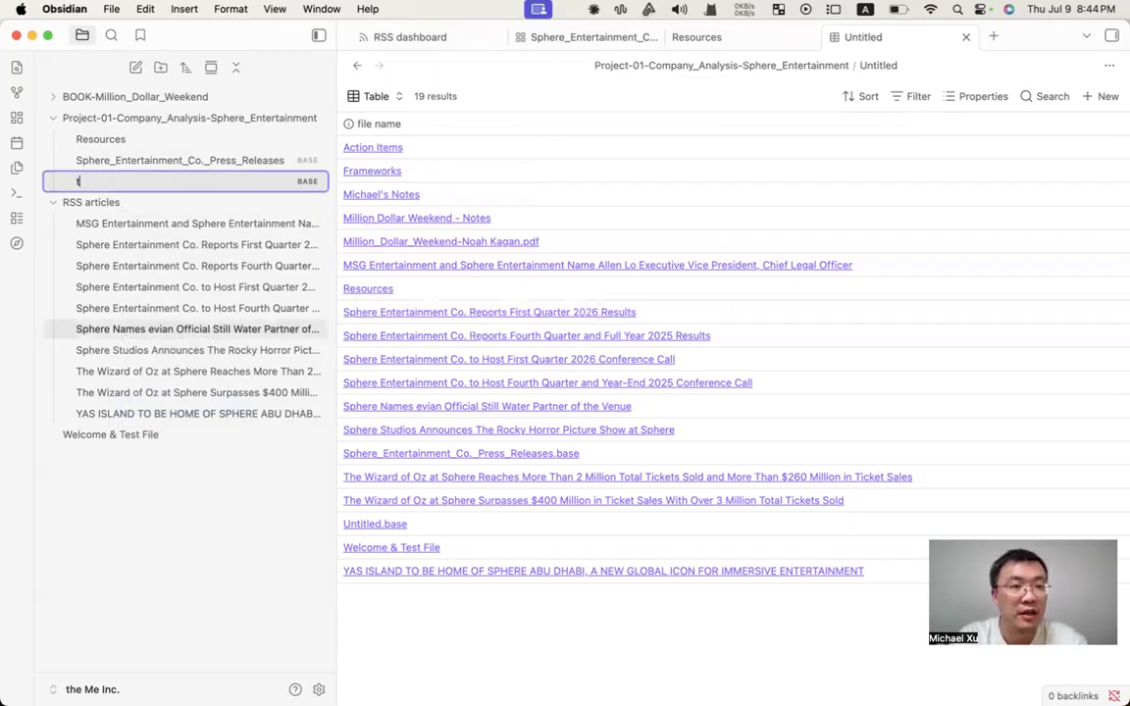
{"action": "type", "text": "est"}
{"action": "key", "text": "Return"}
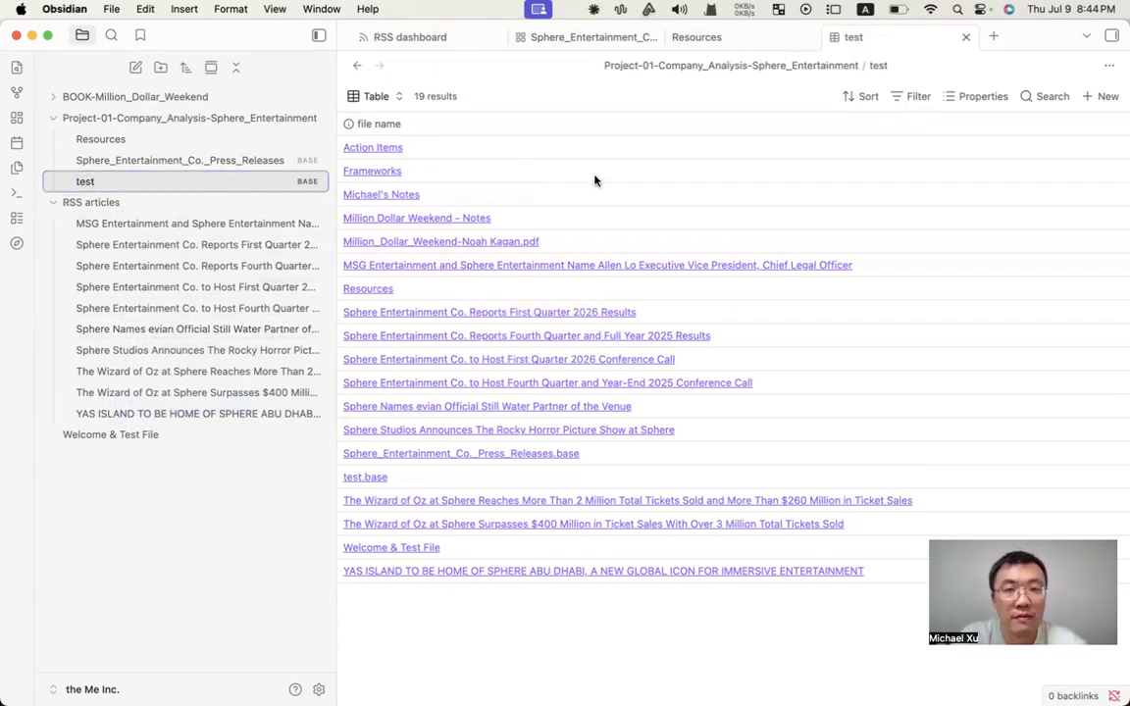
Change the test base's view to the List layout and set its markers to Number.
{"action": "left_click", "coordinate": [377, 96]}
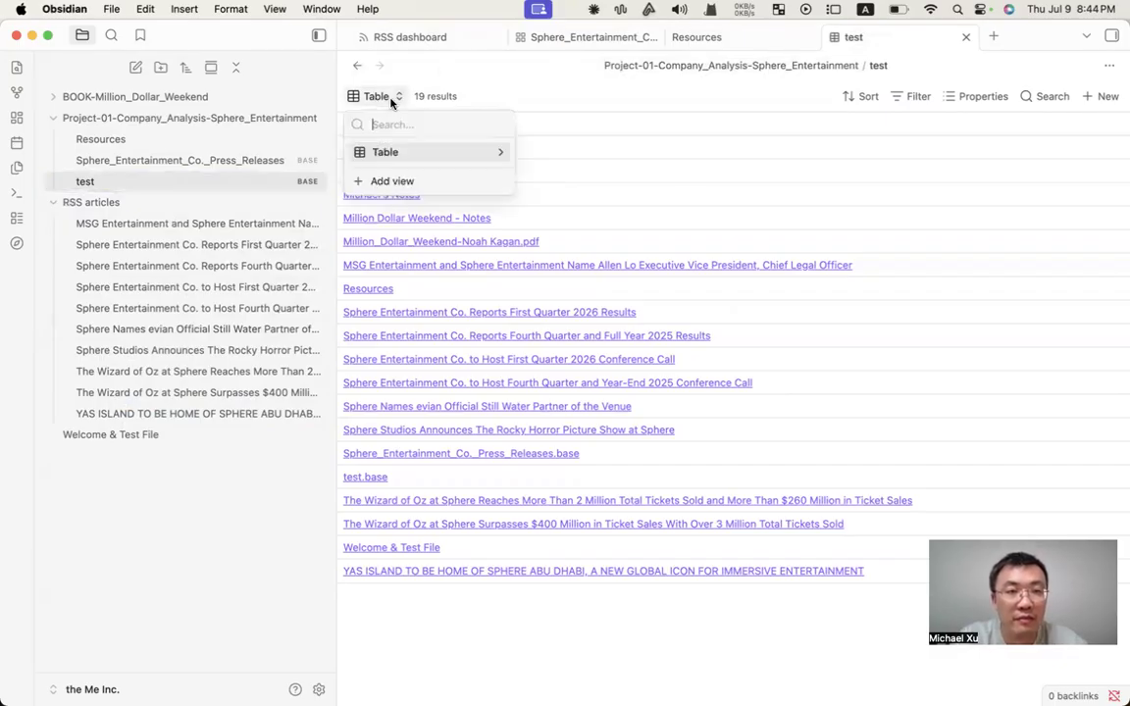
{"action": "left_click", "coordinate": [499, 154]}
{"action": "left_click", "coordinate": [484, 199]}
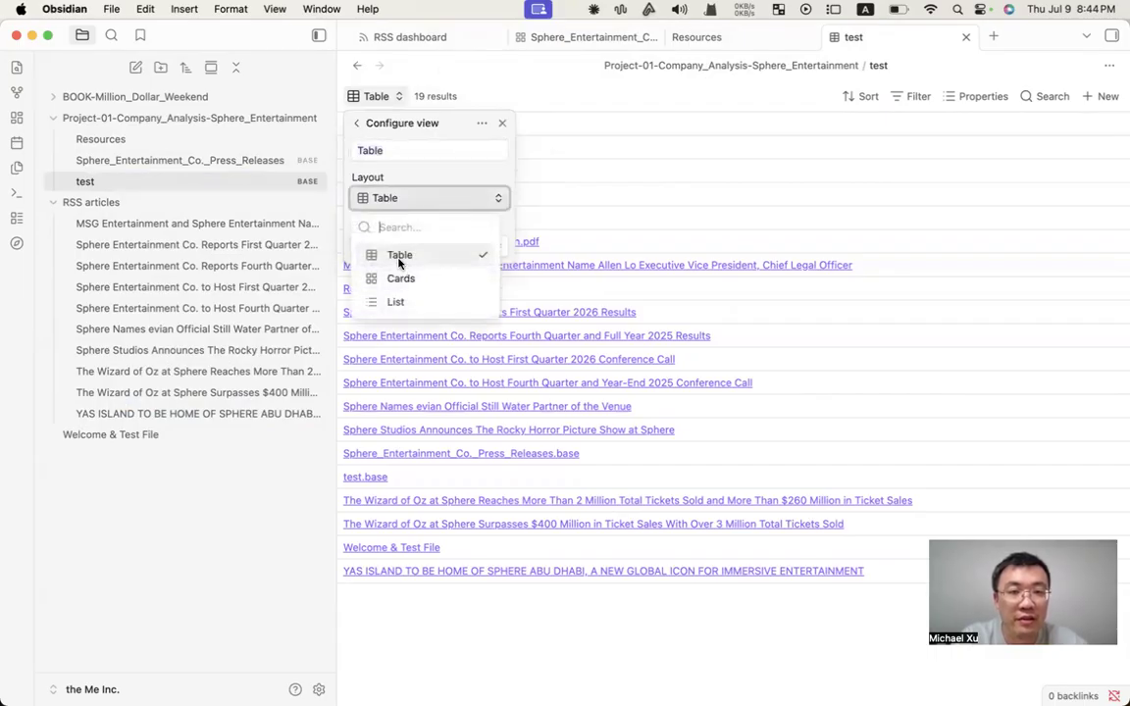
{"action": "left_click", "coordinate": [429, 300]}
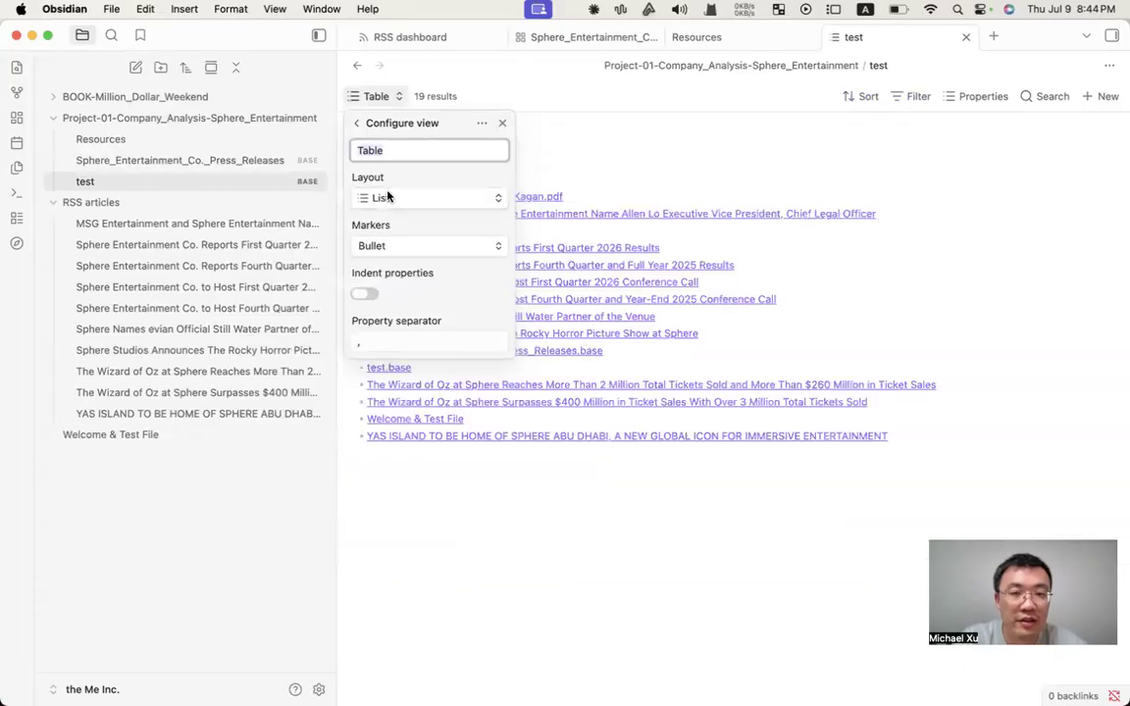
{"action": "left_click", "coordinate": [422, 245]}
{"action": "left_click", "coordinate": [415, 262]}
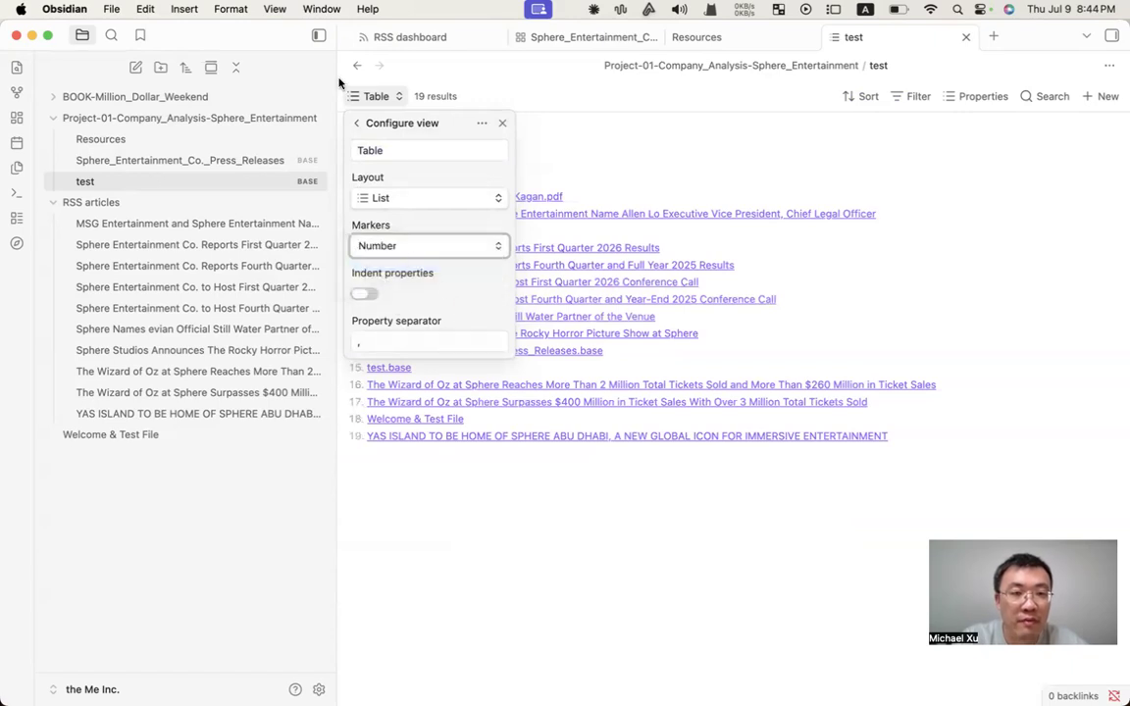
Rename the test base's view List Format and close the view configuration.
{"action": "left_click_drag", "start_coordinate": [394, 149], "coordinate": [355, 150]}
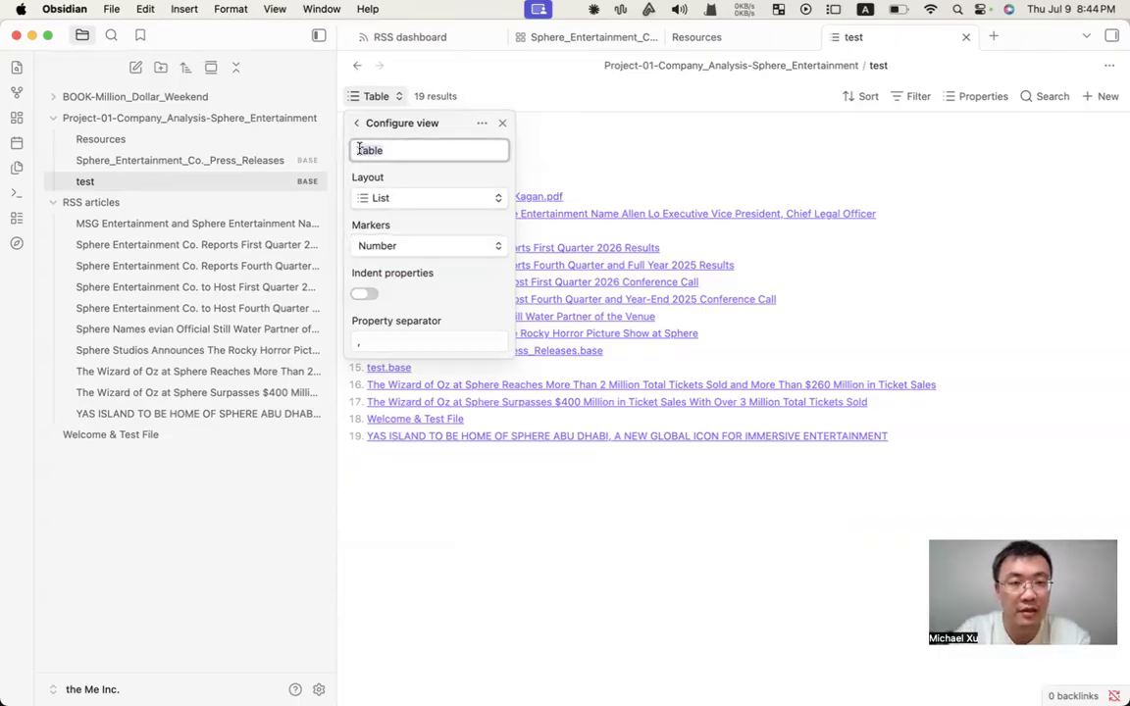
{"action": "type", "text": "List Format"}
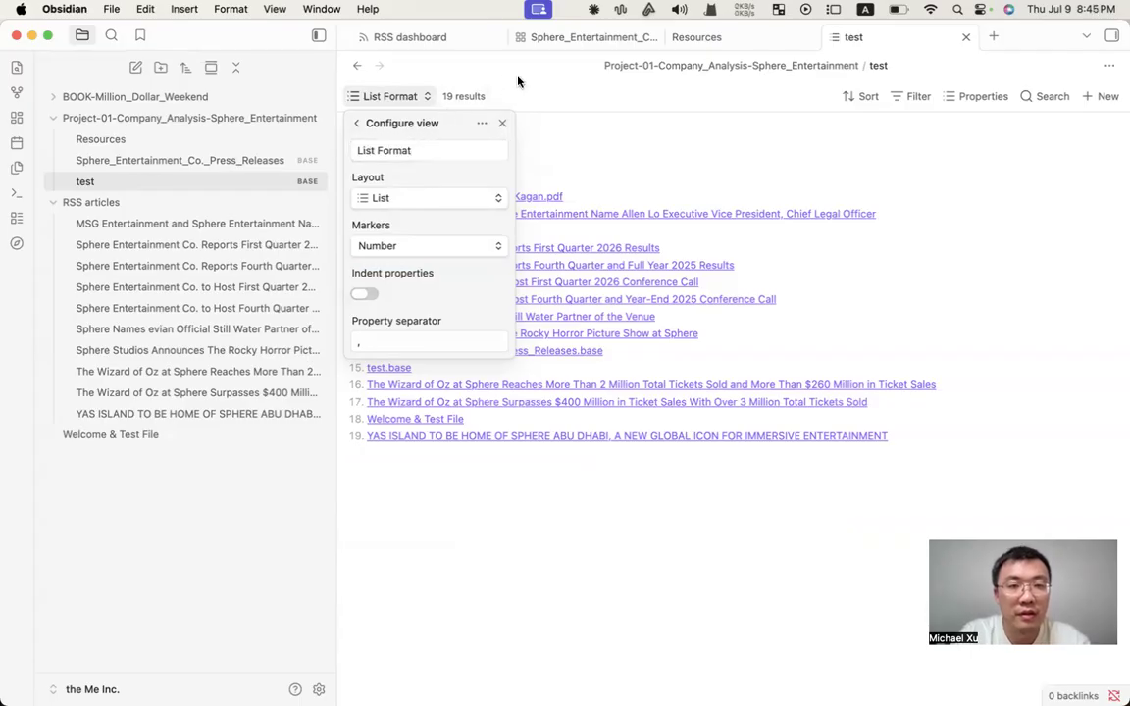
{"action": "left_click", "coordinate": [465, 67]}
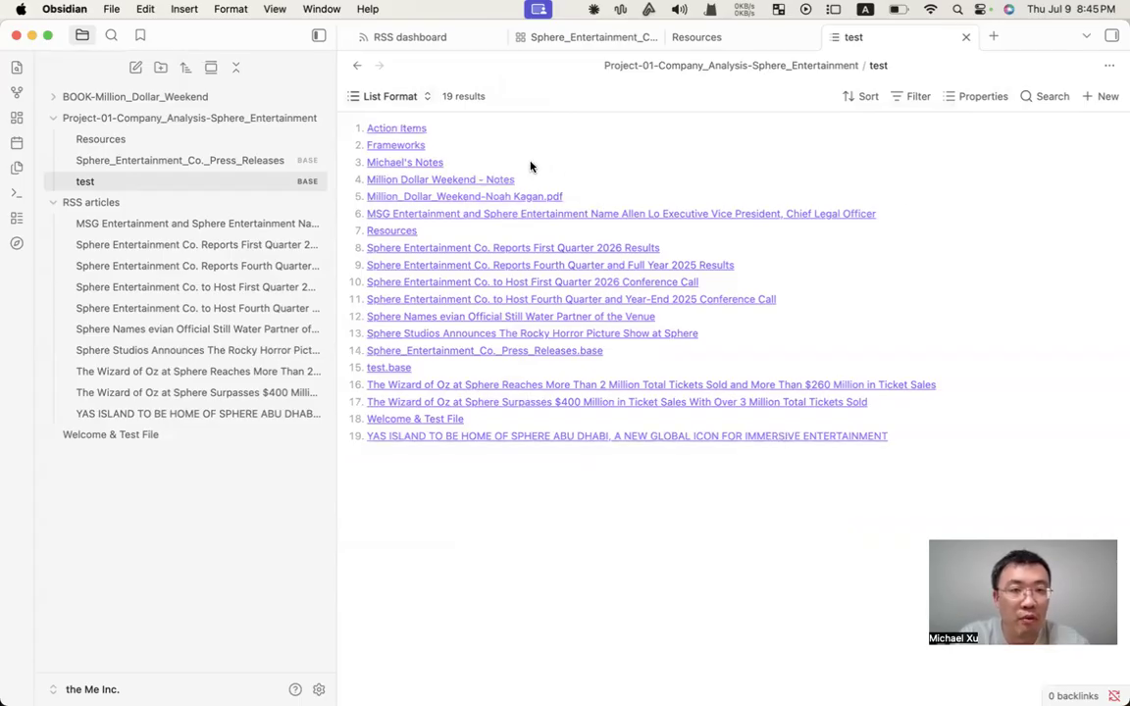
Show the source property alongside the file name in the test base's list and inspect a listed source value.
{"action": "left_click", "coordinate": [983, 97]}
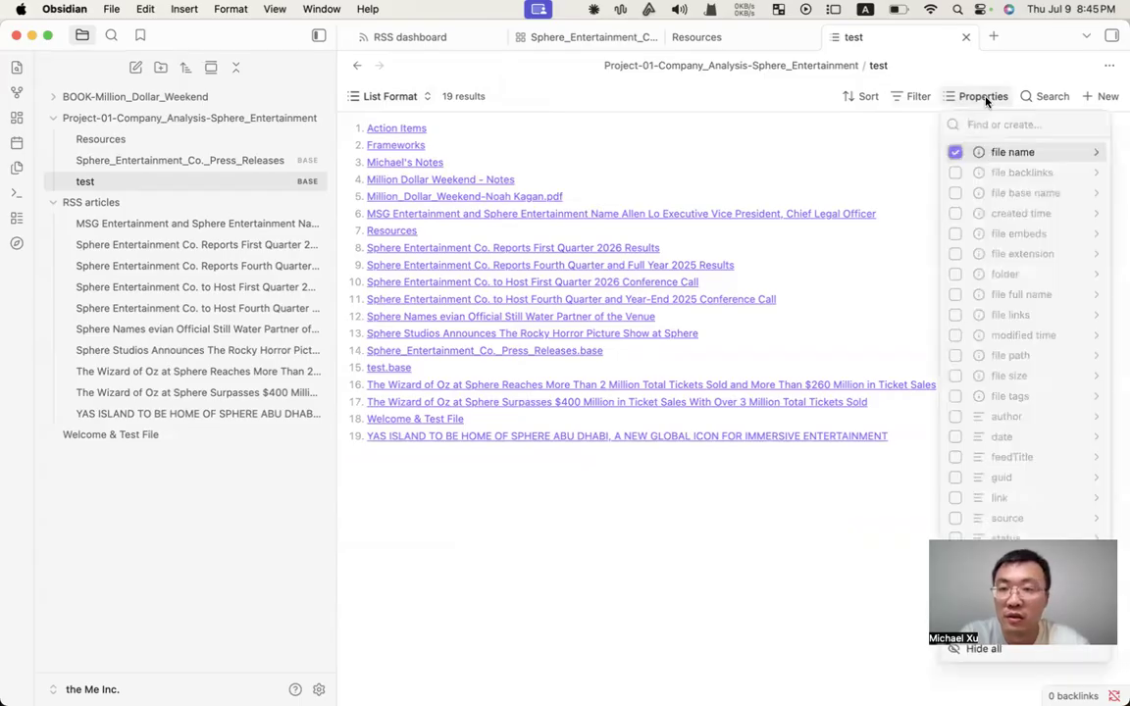
{"action": "left_click", "coordinate": [954, 520]}
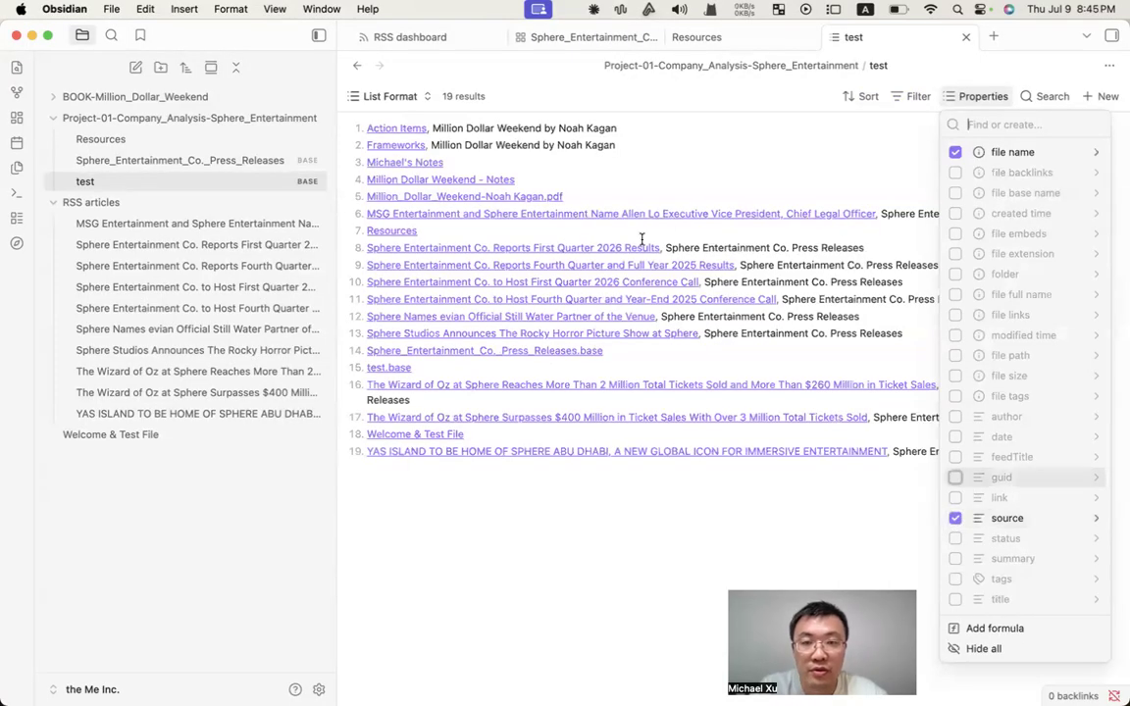
{"action": "left_click", "coordinate": [975, 96]}
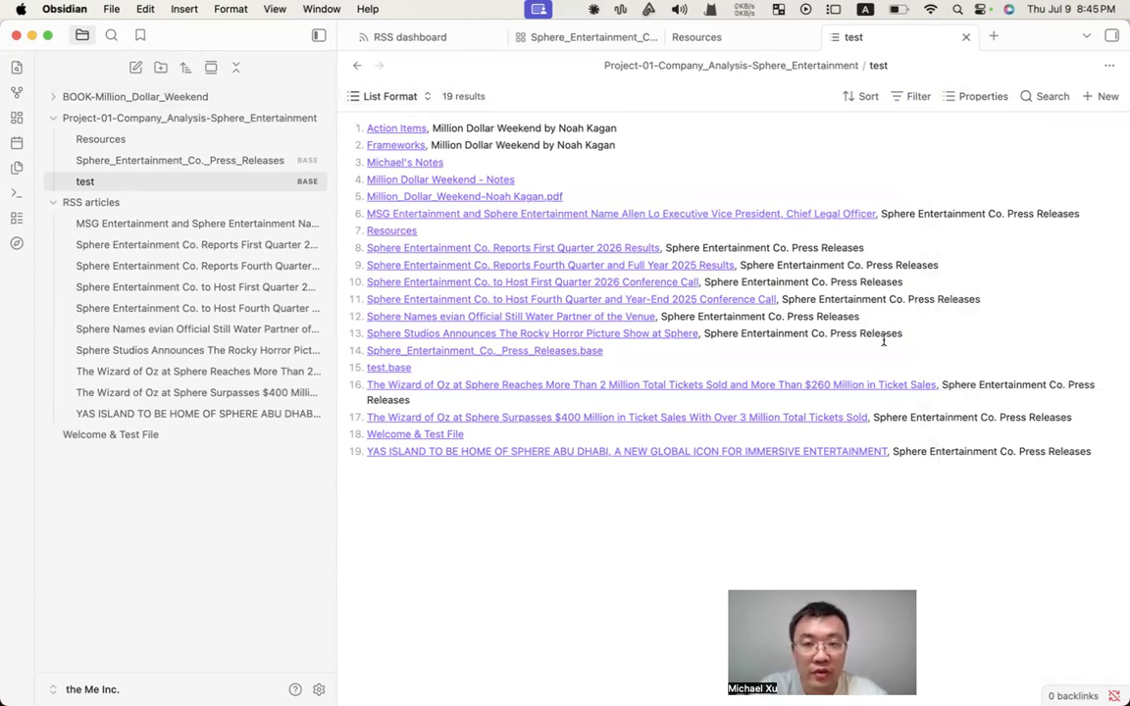
{"action": "left_click_drag", "start_coordinate": [662, 317], "coordinate": [858, 323]}
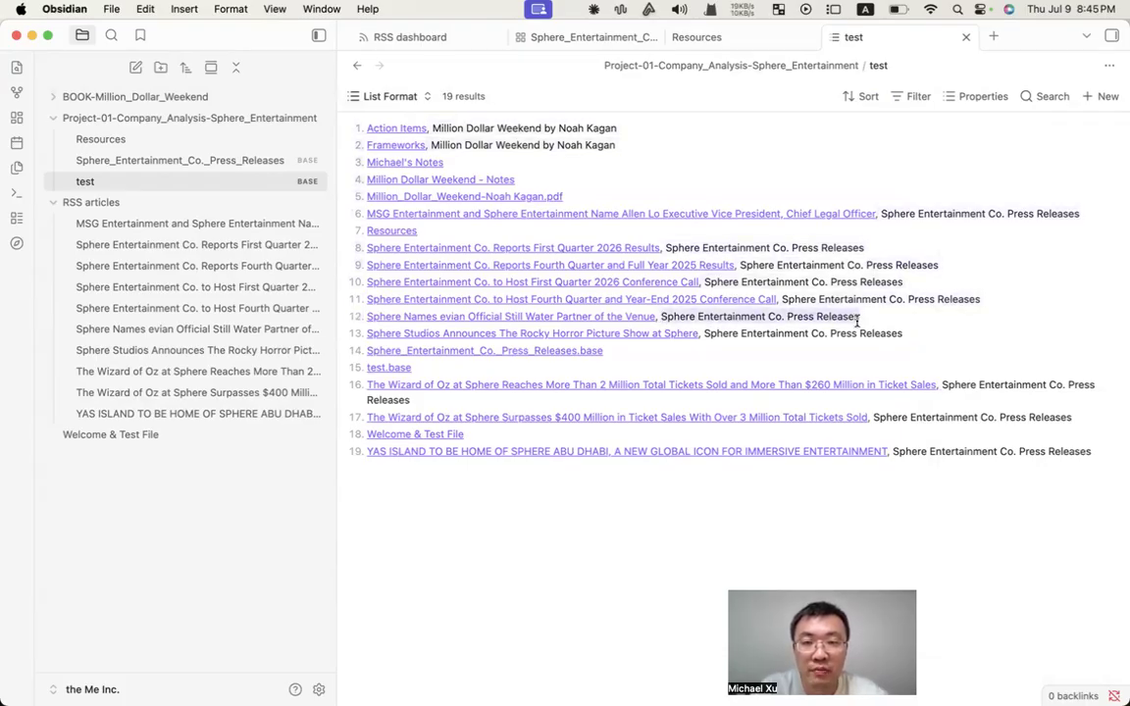
{"action": "left_click", "coordinate": [858, 323]}
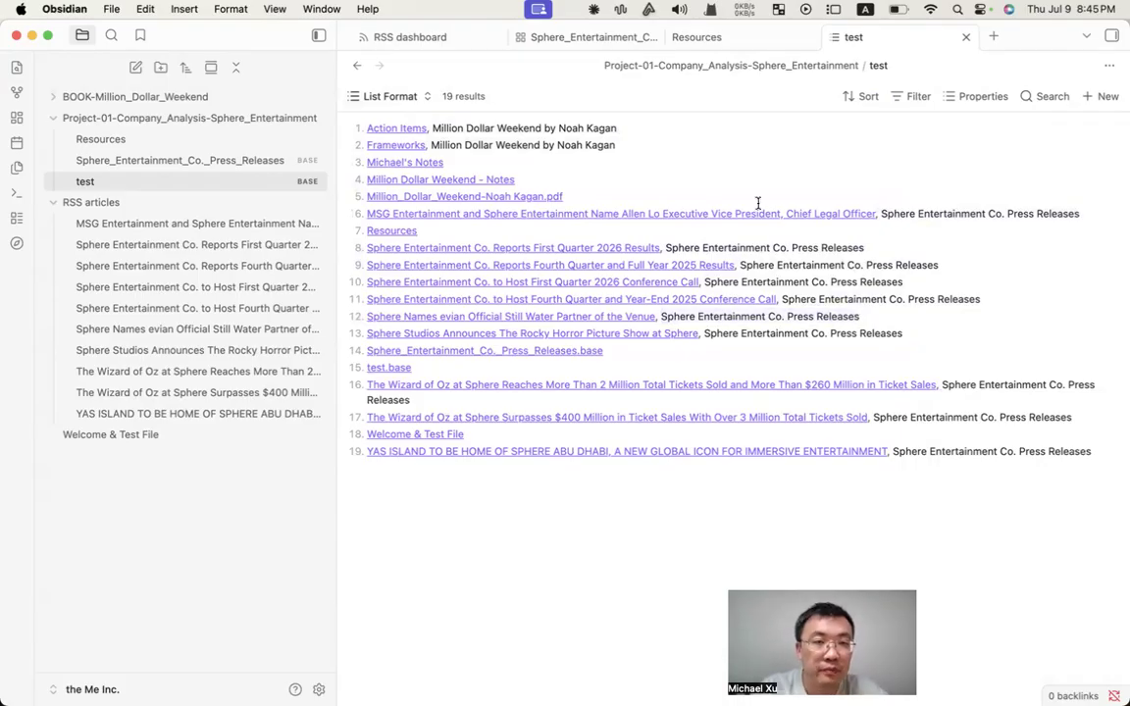
Filter this view to files where source is Sphere Entertainment Co. Press Releases.
{"action": "left_click", "coordinate": [913, 97]}
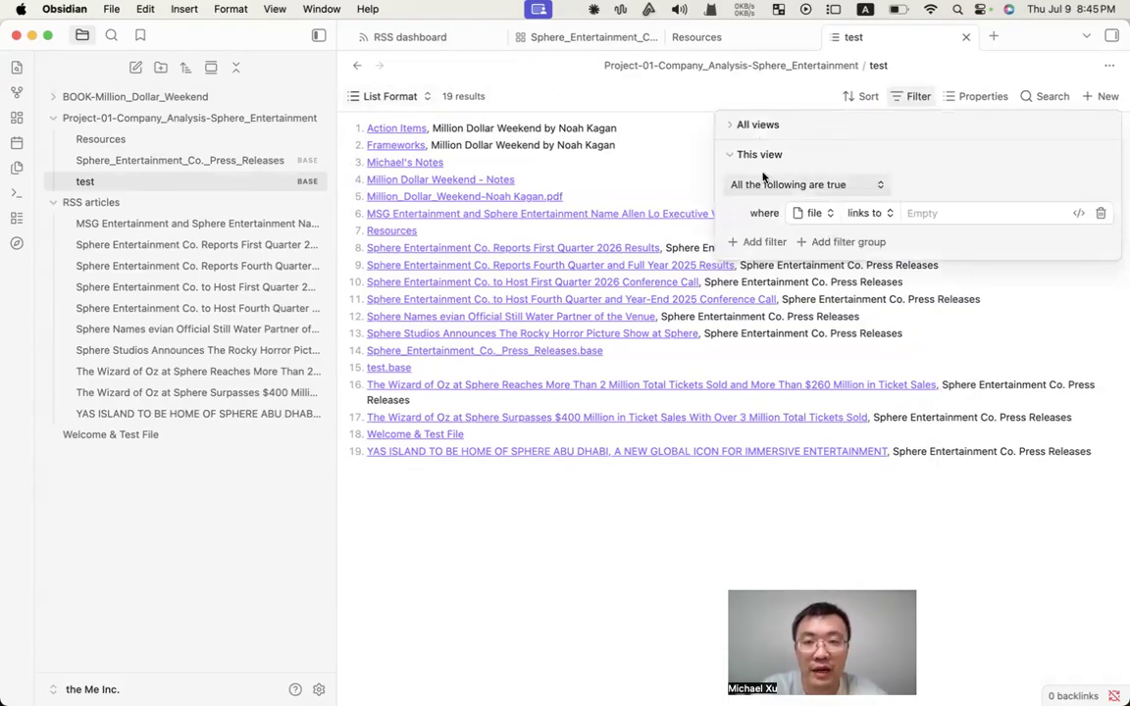
{"action": "left_click", "coordinate": [815, 215]}
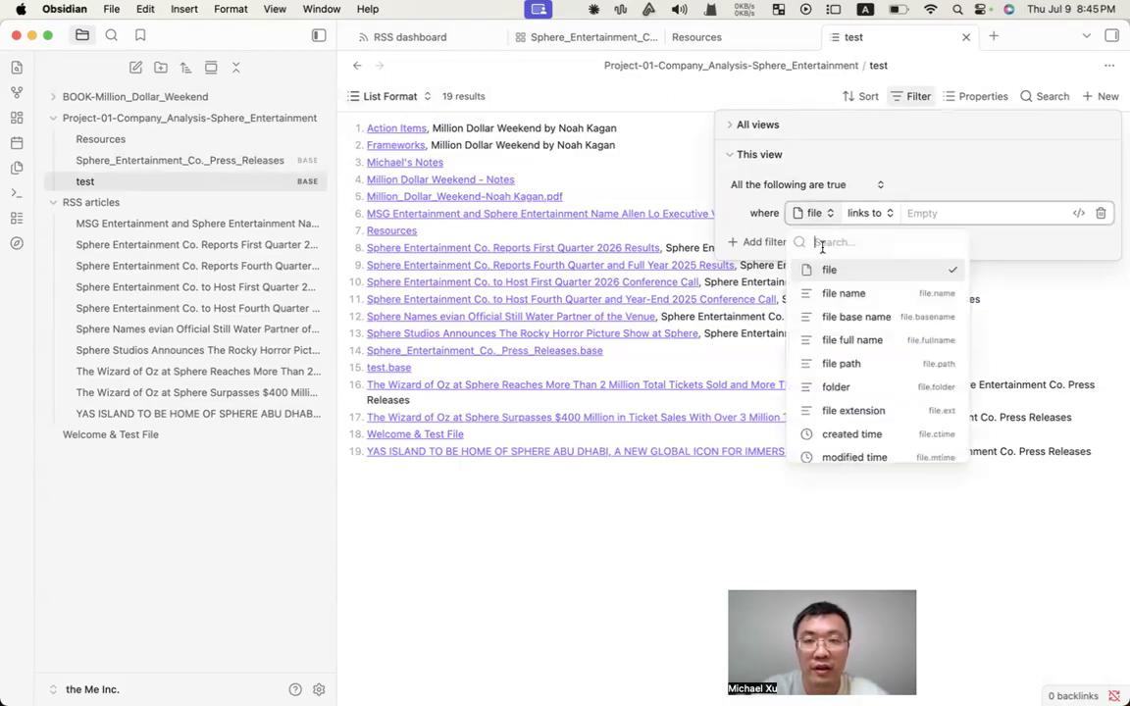
{"action": "type", "text": "source"}
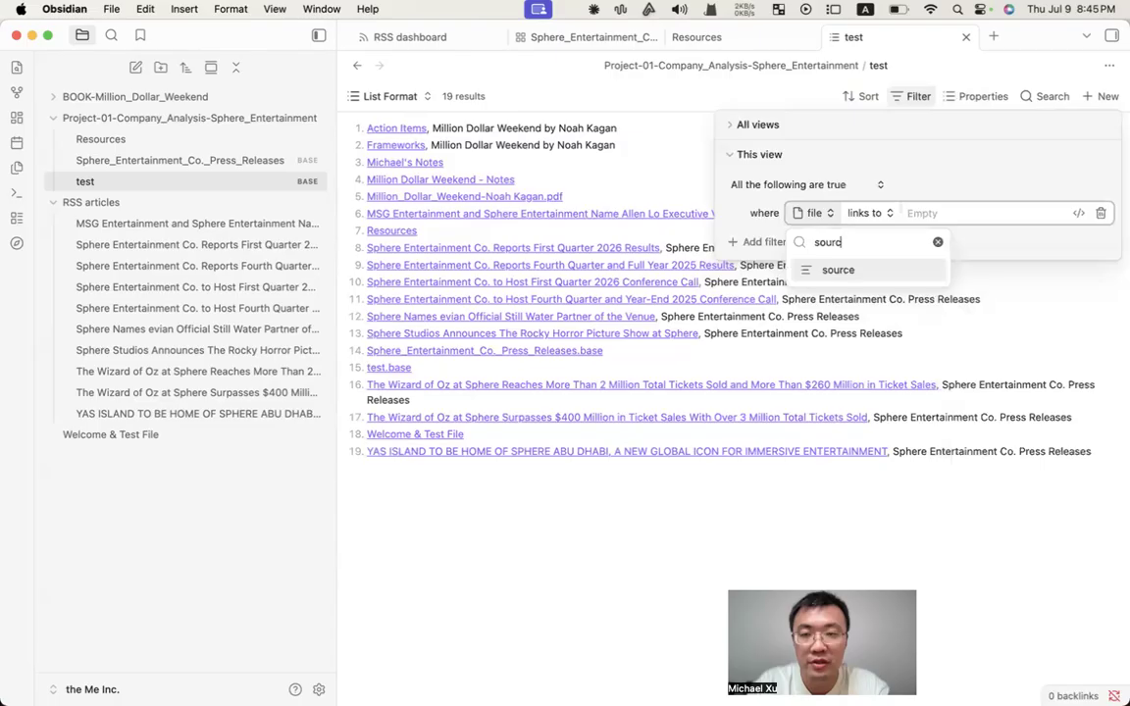
{"action": "left_click", "coordinate": [837, 280]}
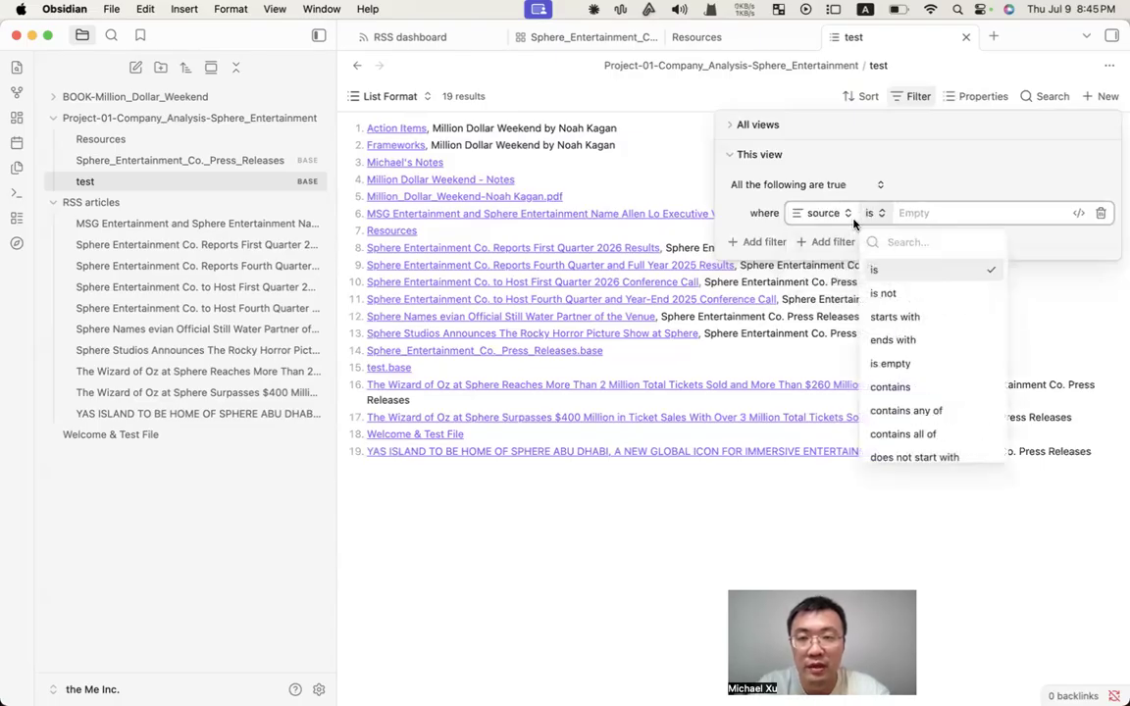
{"action": "left_click", "coordinate": [903, 274]}
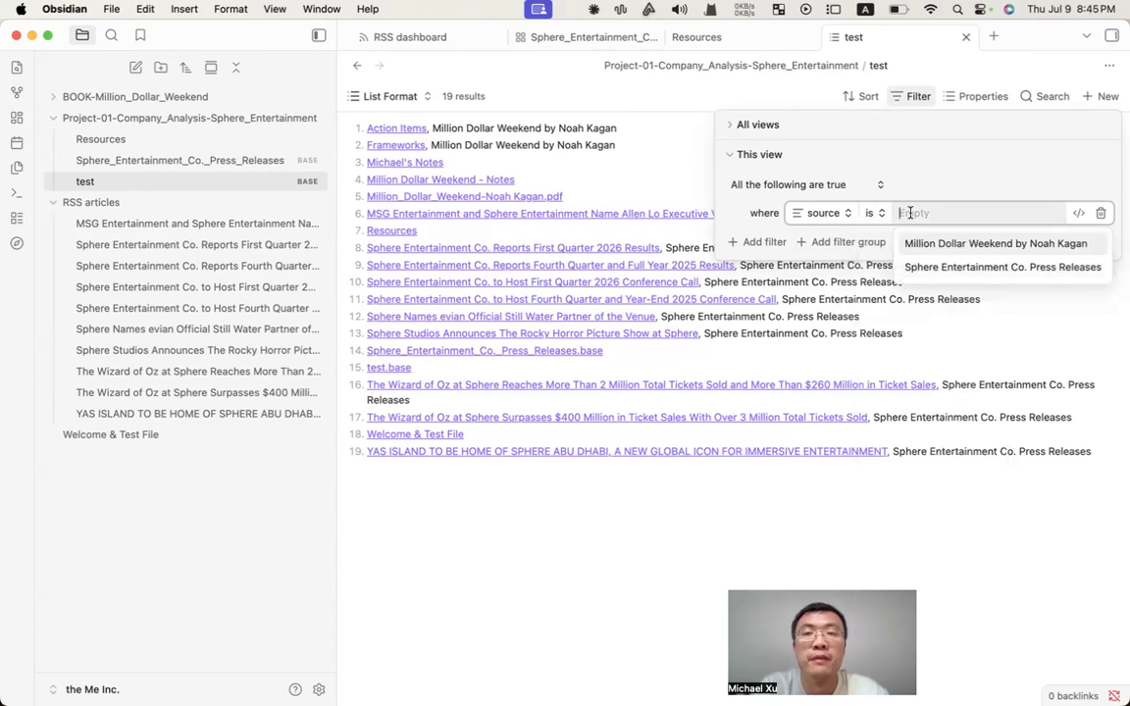
{"action": "left_click", "coordinate": [993, 272]}
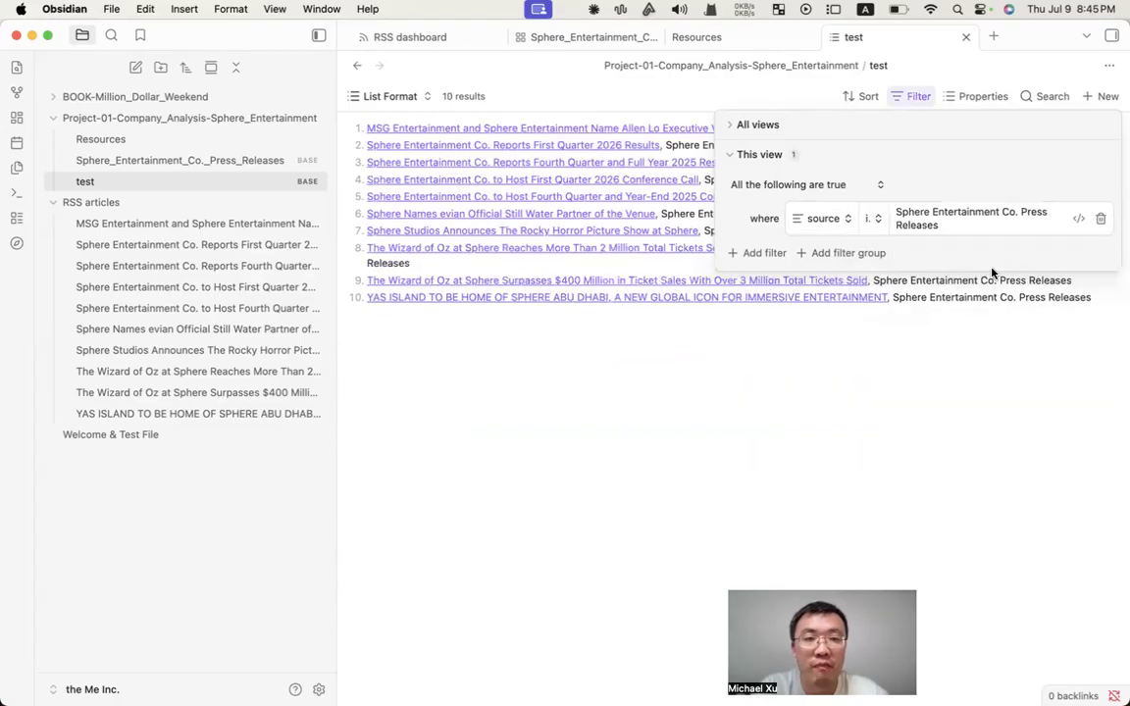
{"action": "left_click", "coordinate": [587, 387]}
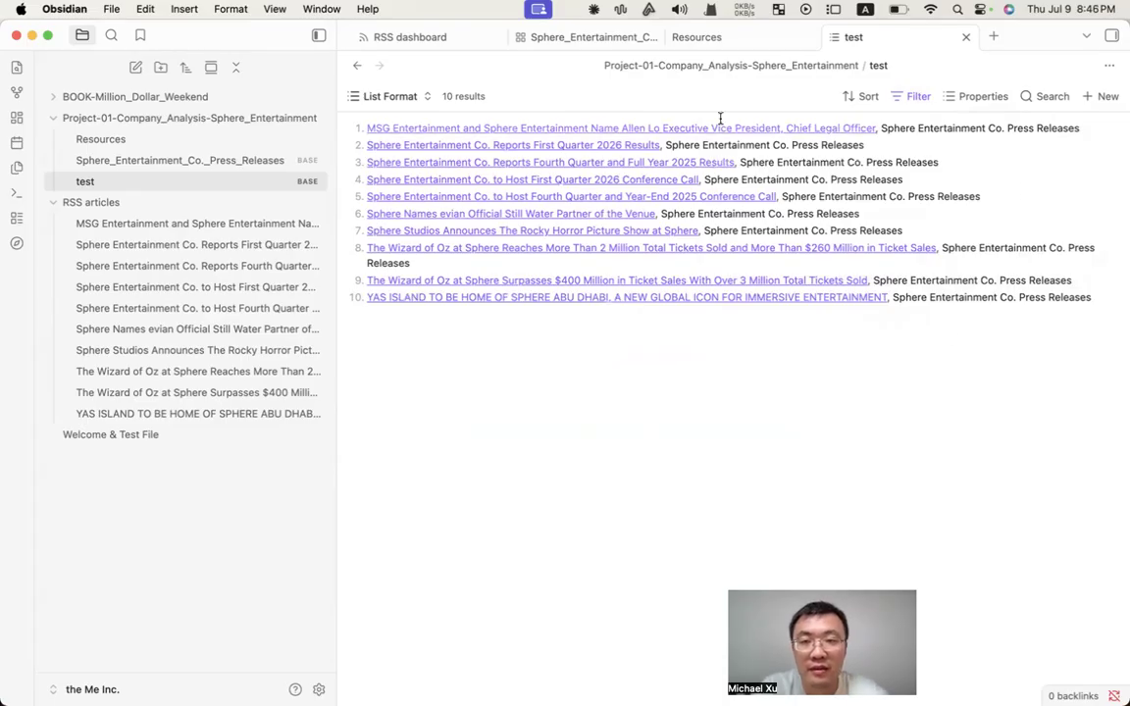
Try the Cards layout on the filtered view and switch the view to the Table layout.
{"action": "left_click", "coordinate": [389, 98]}
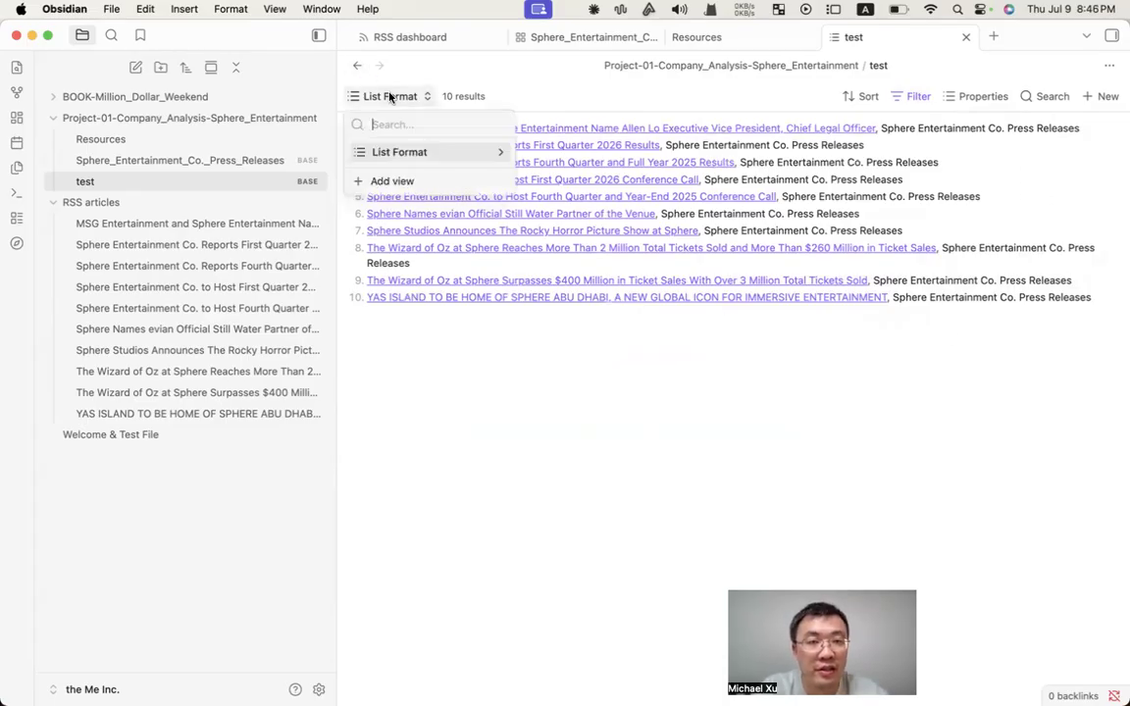
{"action": "left_click", "coordinate": [500, 155]}
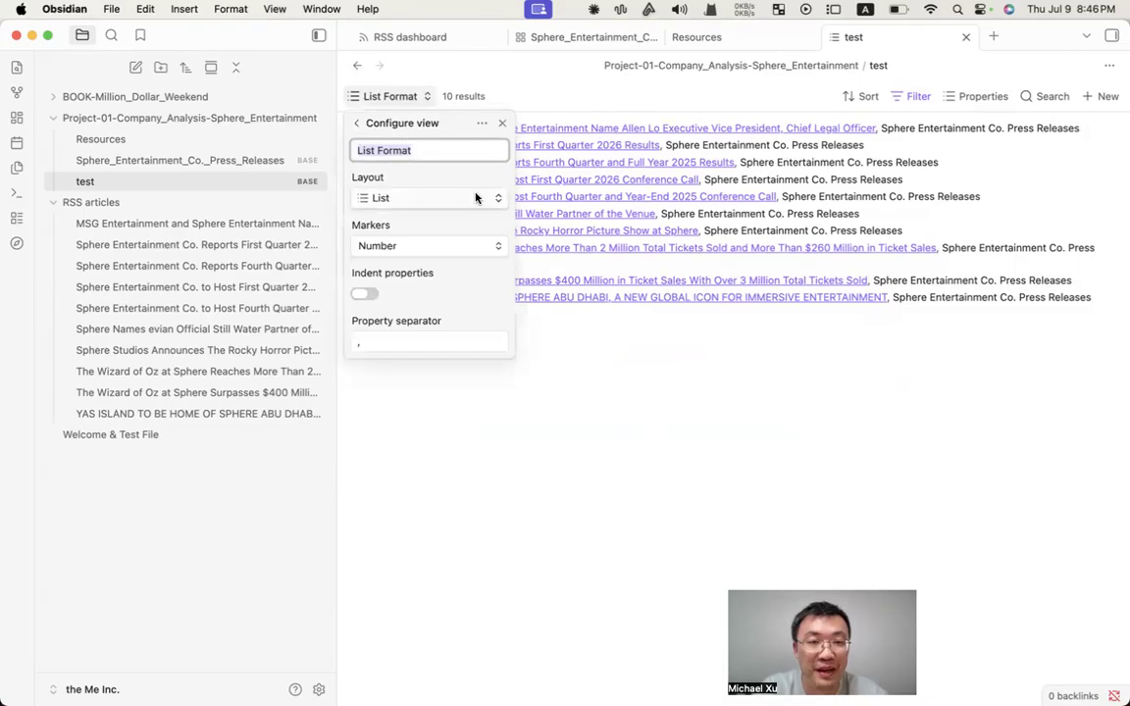
{"action": "left_click", "coordinate": [426, 197]}
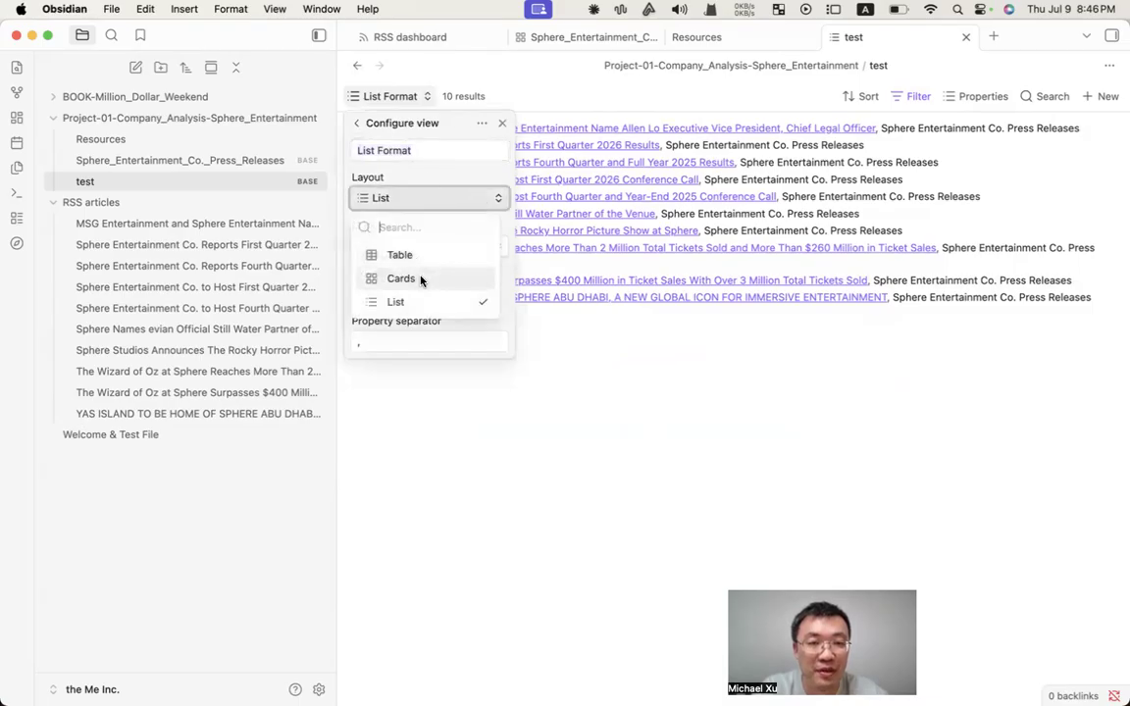
{"action": "left_click", "coordinate": [401, 278]}
{"action": "left_click", "coordinate": [404, 196]}
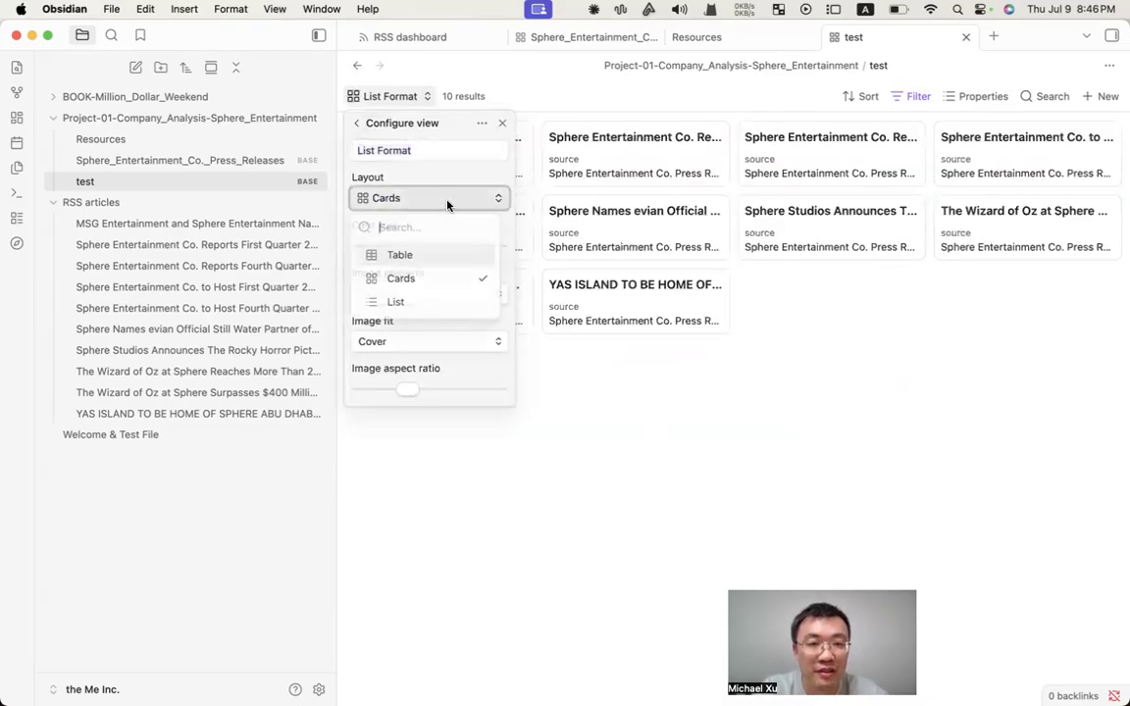
{"action": "left_click", "coordinate": [406, 257]}
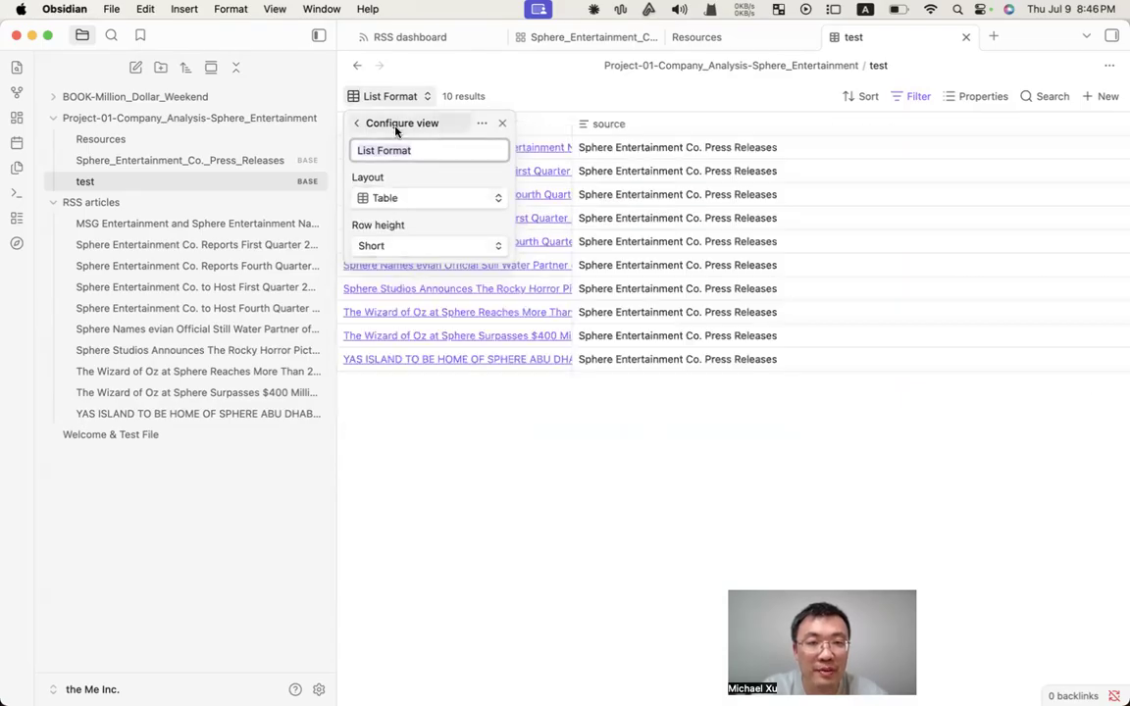
Rename the view Table and narrow the file name column.
{"action": "left_click", "coordinate": [419, 149]}
{"action": "key", "text": "super+a"}
{"action": "type", "text": "Tabl"}
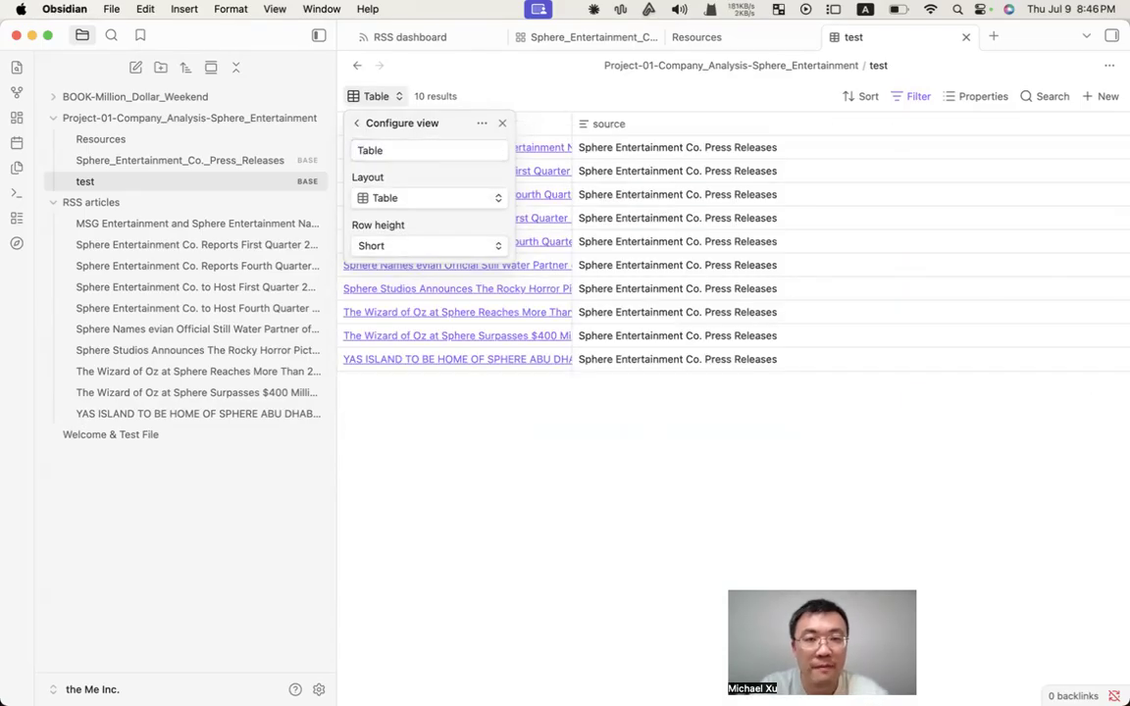
{"action": "left_click", "coordinate": [455, 431]}
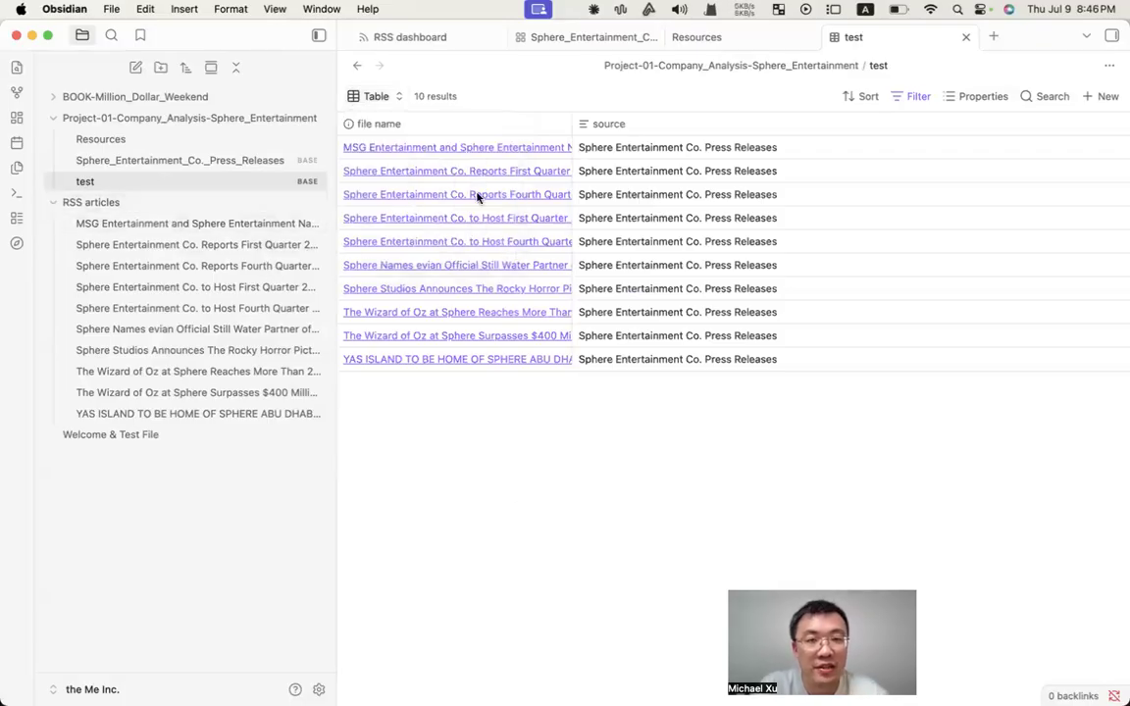
{"action": "left_click_drag", "start_coordinate": [571, 123], "coordinate": [512, 136]}
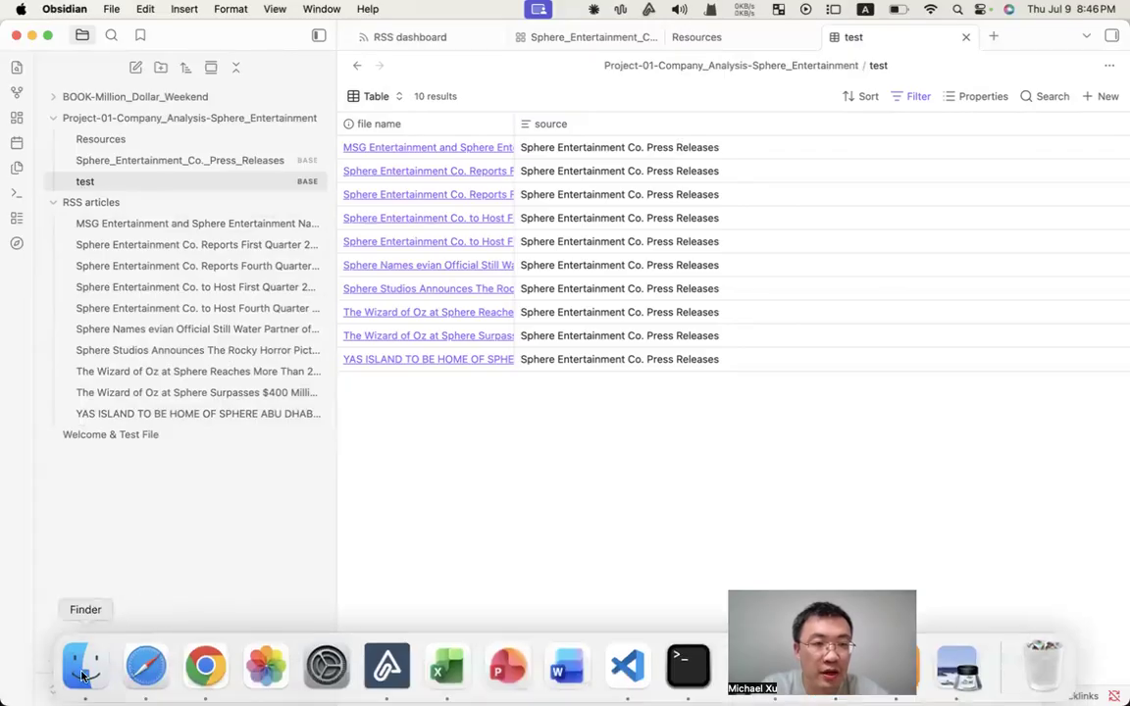
Switch to Finder and locate test.base inside the Project-01-Company_Analysis-Sphere_Entertainment folder.
{"action": "left_click", "coordinate": [83, 673]}
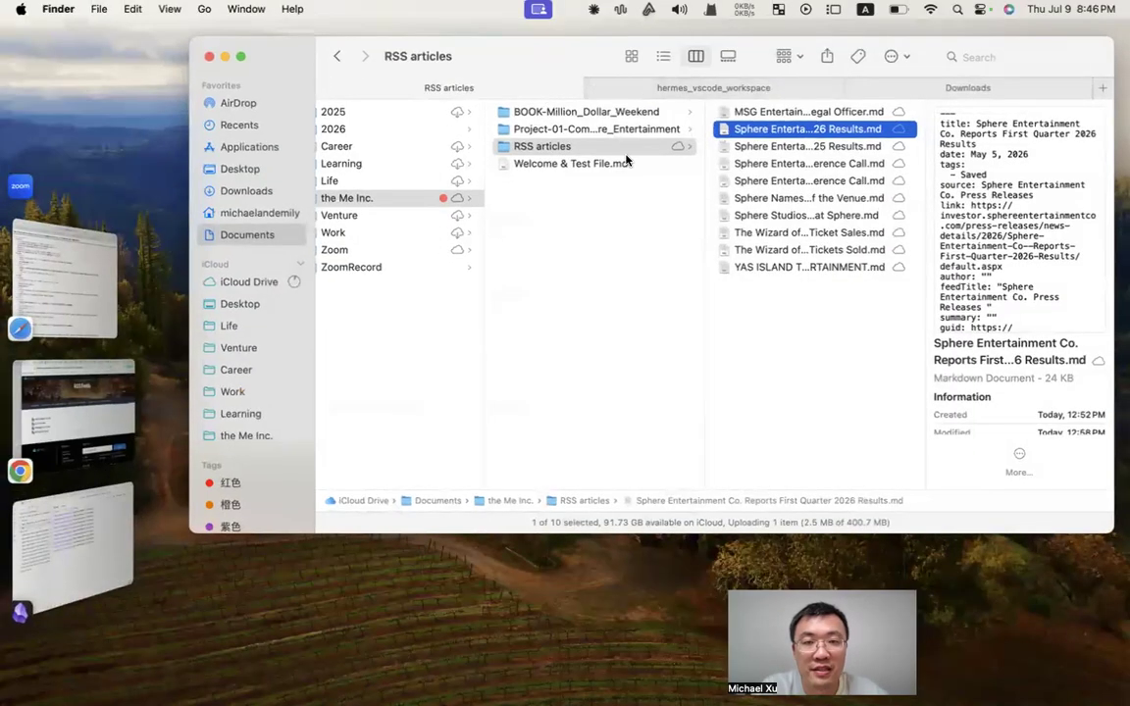
{"action": "left_click", "coordinate": [583, 134]}
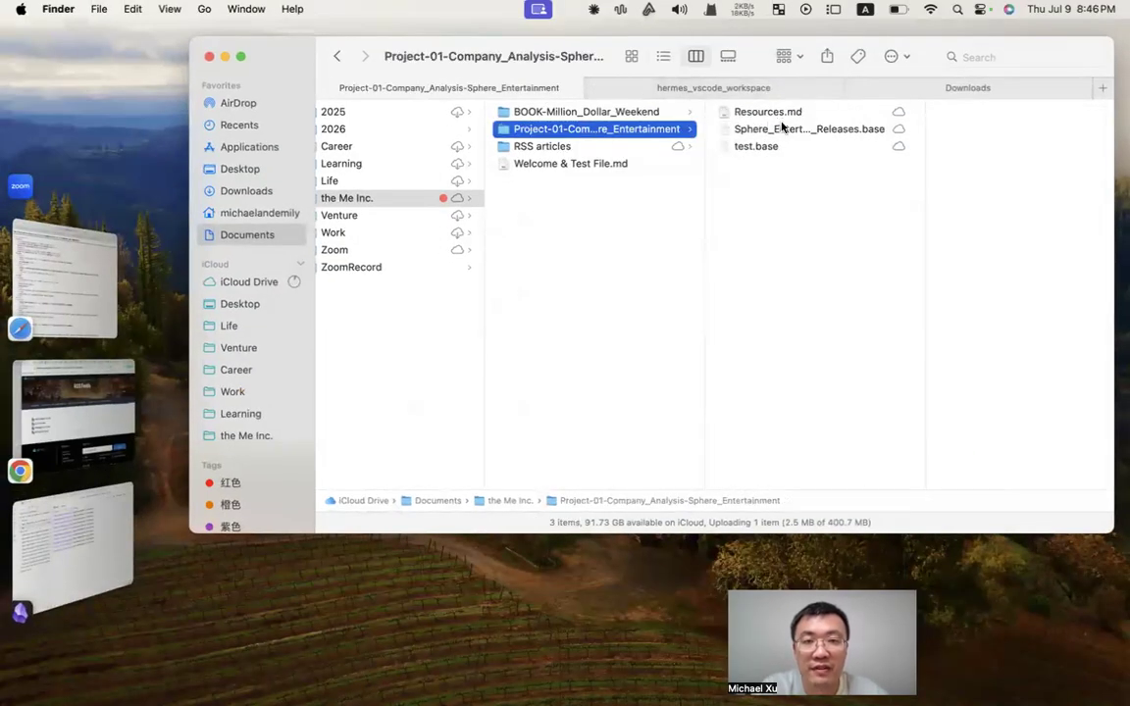
{"action": "left_click", "coordinate": [762, 148]}
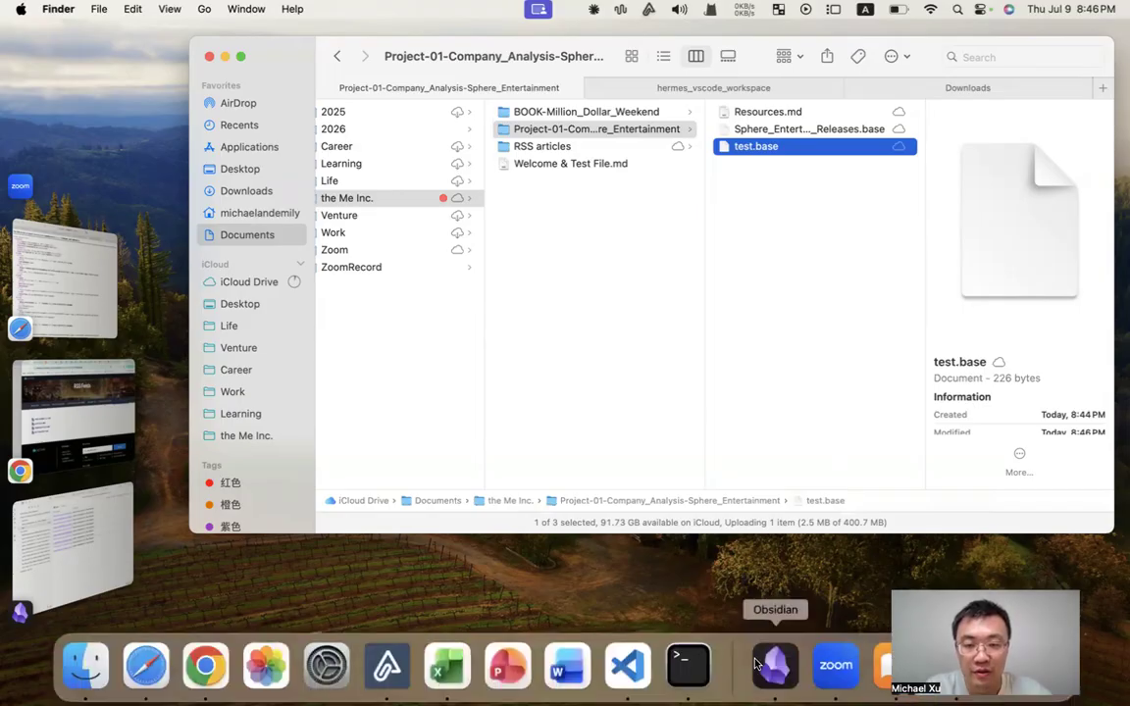
Switch to Terminal and review the AI assistant's answer to "tell me what you see in this folder", including its files and overview.
{"action": "left_click", "coordinate": [687, 665]}
{"action": "scroll", "coordinate": [801, 268], "scroll_direction": "up", "scroll_amount": 10}
{"action": "scroll", "coordinate": [801, 268], "scroll_direction": "down", "scroll_amount": 2}
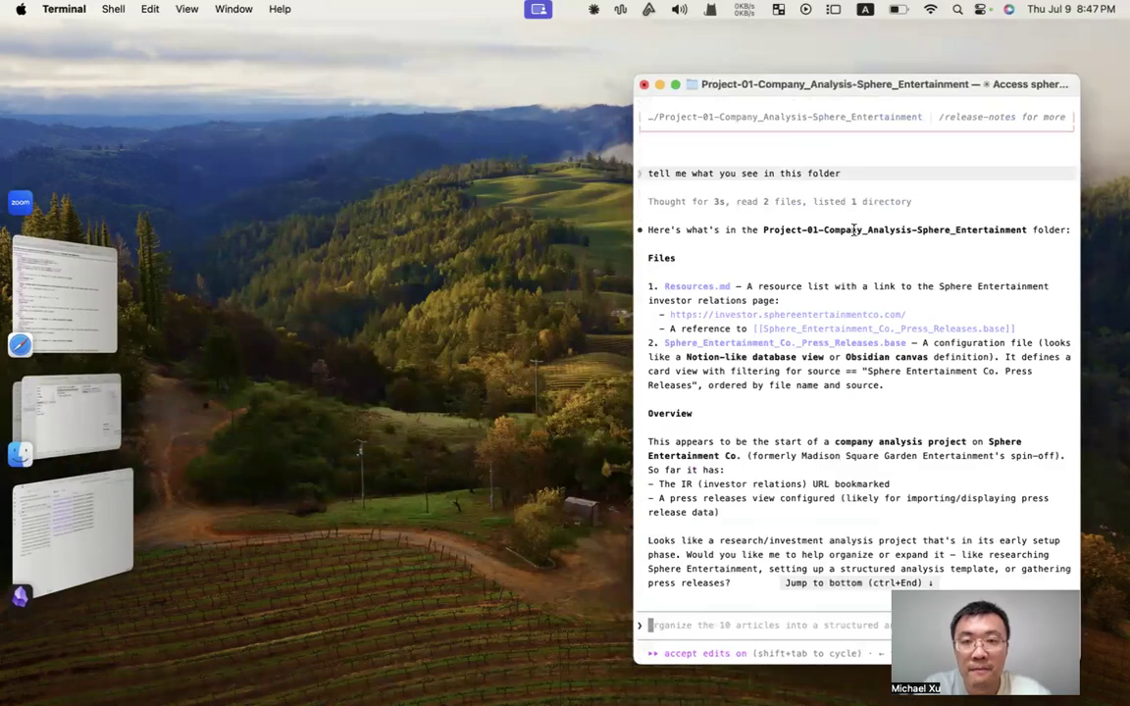
{"action": "left_click_drag", "start_coordinate": [725, 229], "coordinate": [1027, 230]}
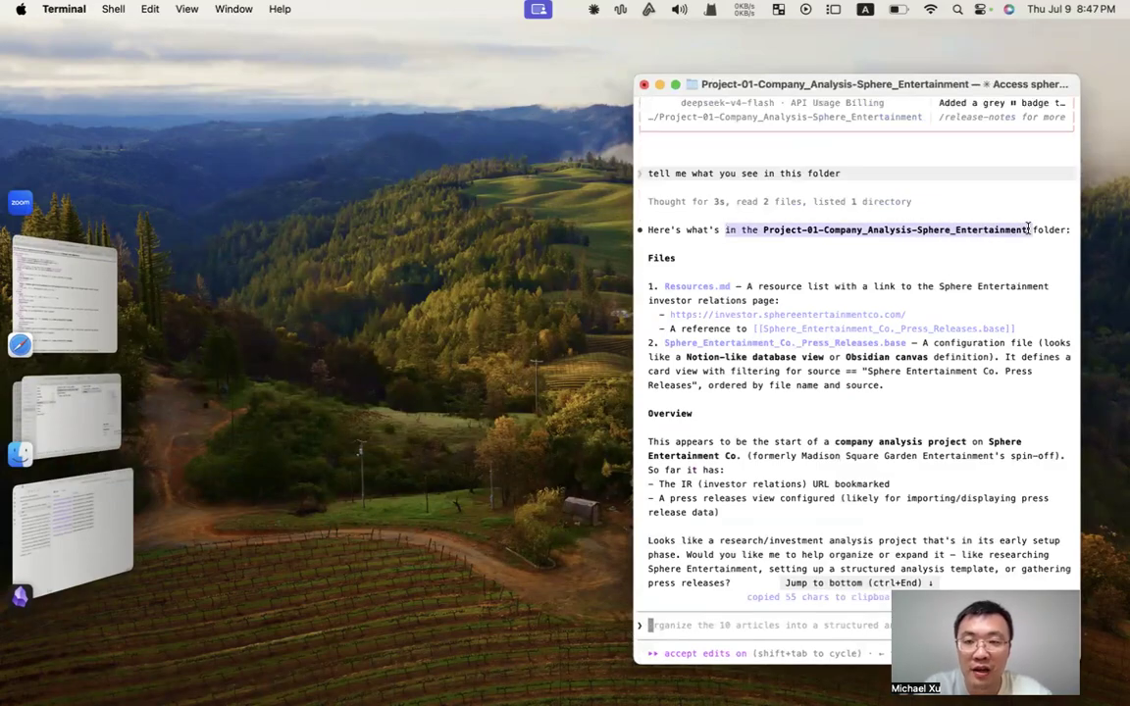
{"action": "left_click", "coordinate": [1029, 229]}
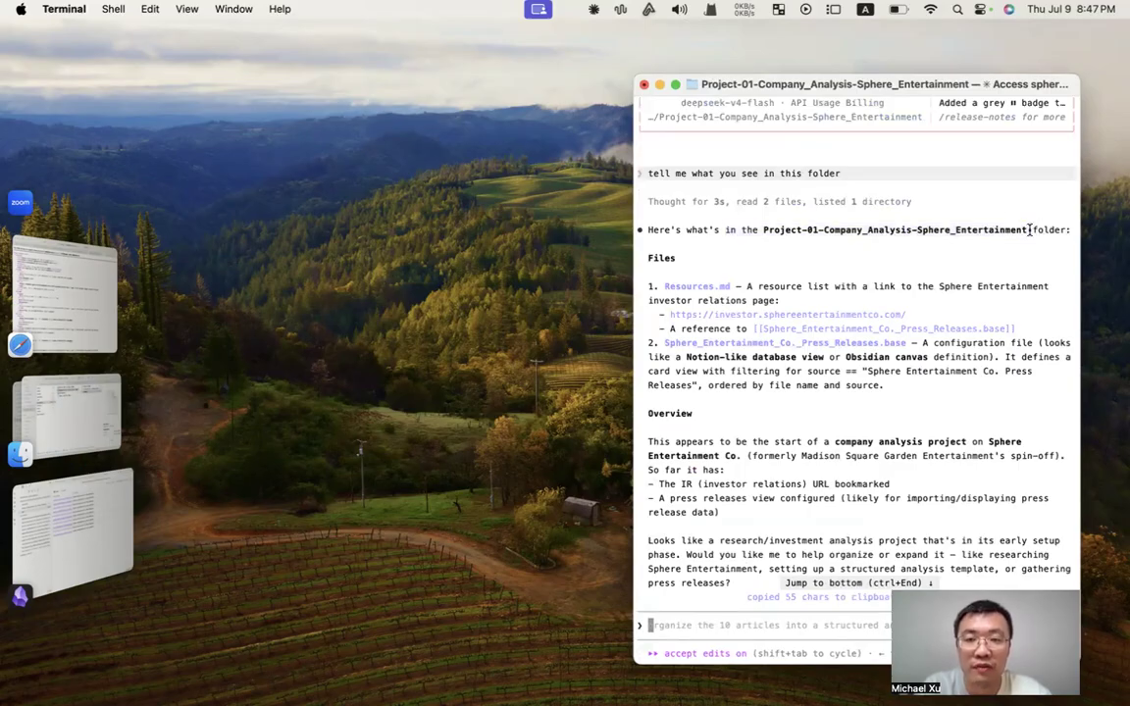
{"action": "scroll", "coordinate": [817, 262], "scroll_direction": "down", "scroll_amount": 3}
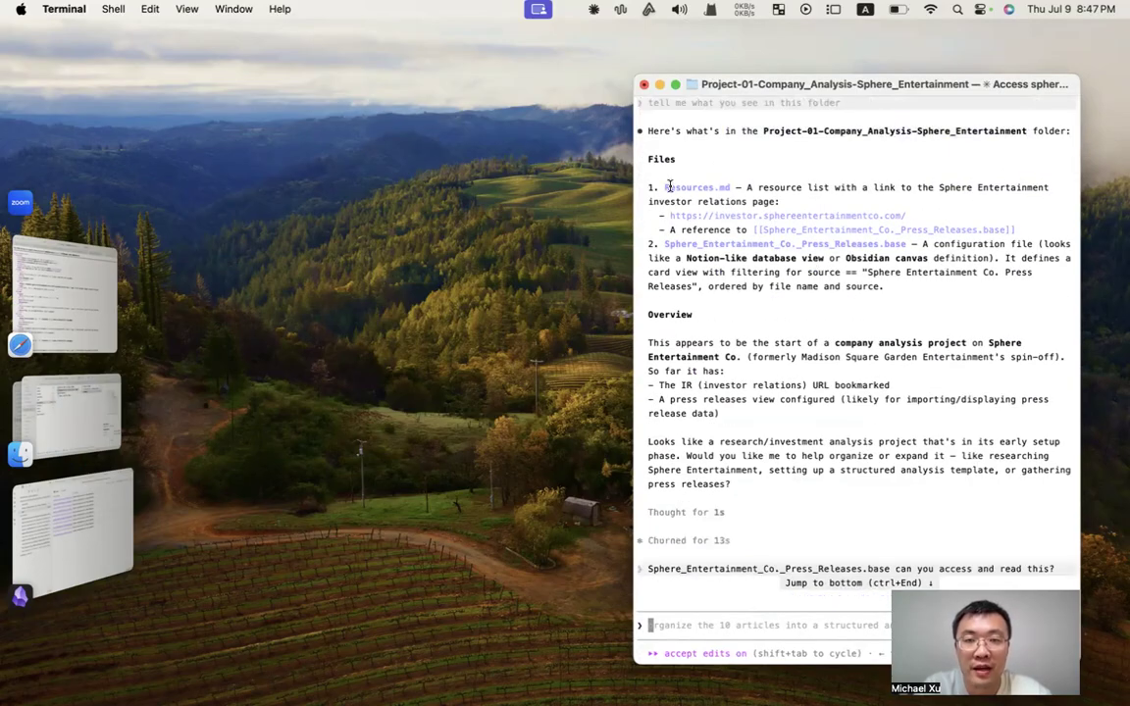
{"action": "left_click_drag", "start_coordinate": [668, 186], "coordinate": [917, 289]}
{"action": "scroll", "coordinate": [917, 287], "scroll_direction": "down", "scroll_amount": 2}
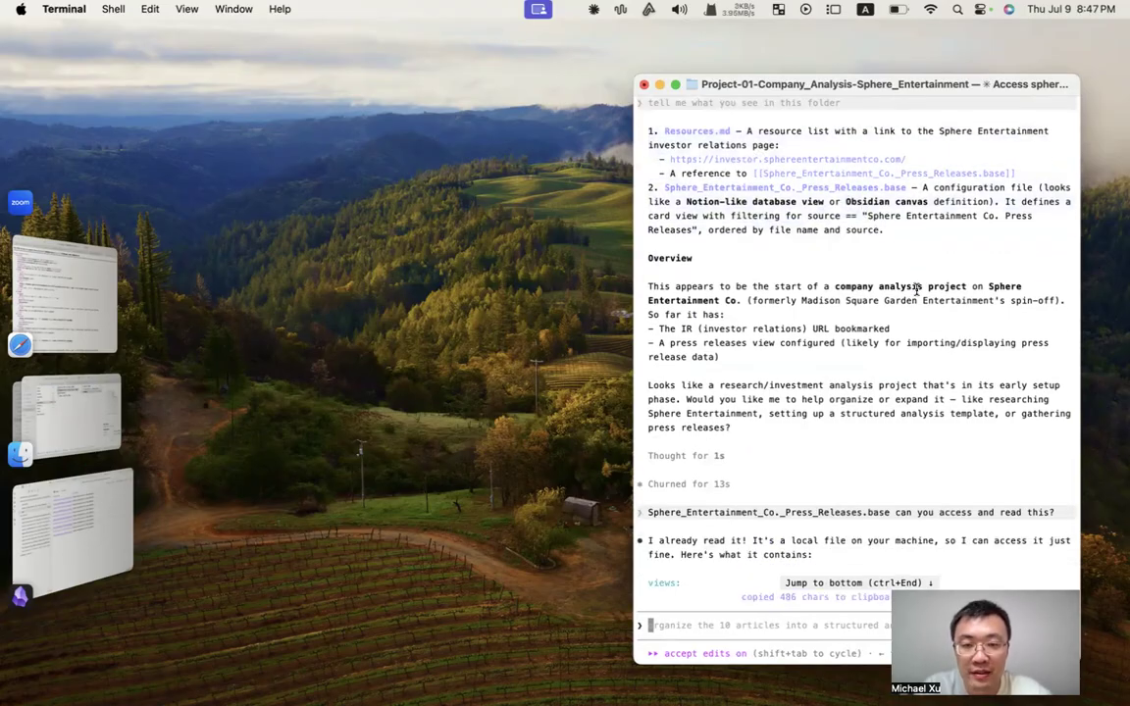
{"action": "scroll", "coordinate": [866, 417], "scroll_direction": "down", "scroll_amount": 3}
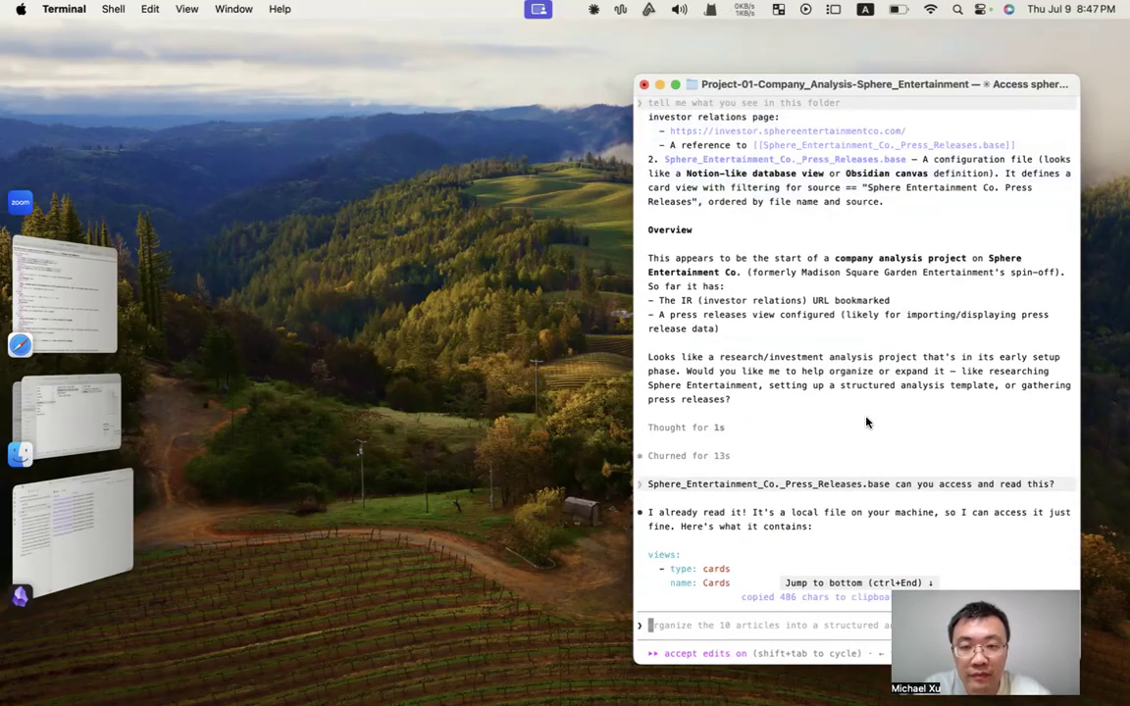
Examine the assistant's reply on reading Sphere_Entertainment_Co._Press_Releases.base, including the view configuration and its explanation.
{"action": "scroll", "coordinate": [865, 422], "scroll_direction": "down", "scroll_amount": 3}
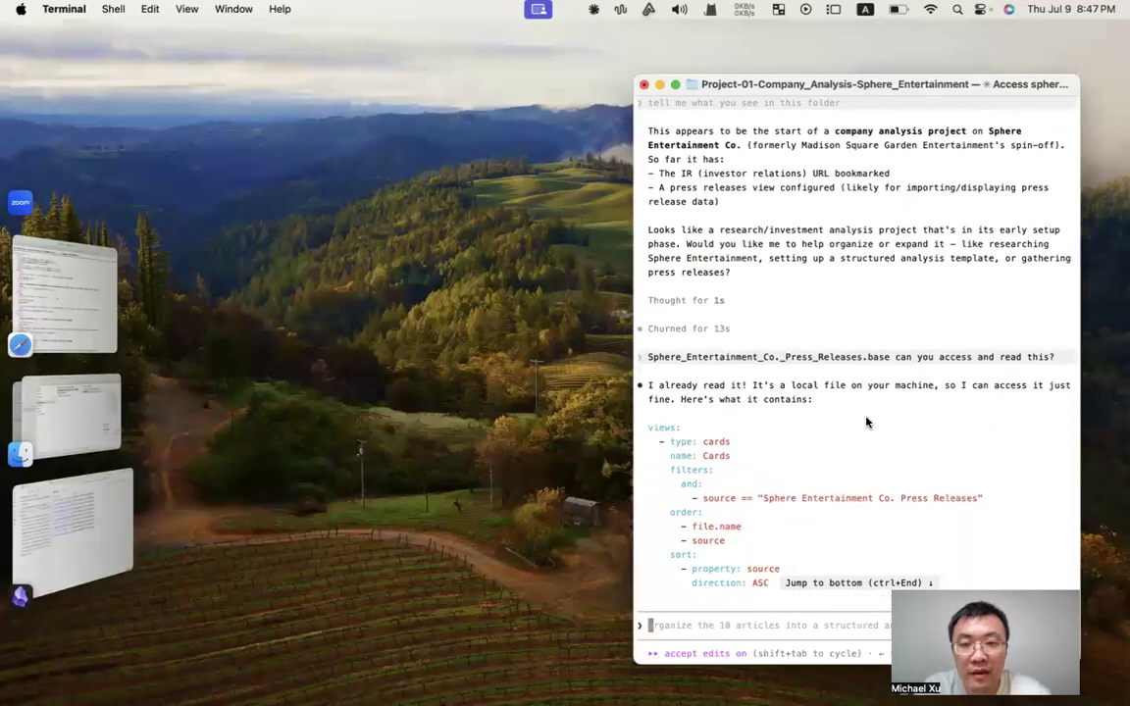
{"action": "left_click_drag", "start_coordinate": [647, 360], "coordinate": [893, 361]}
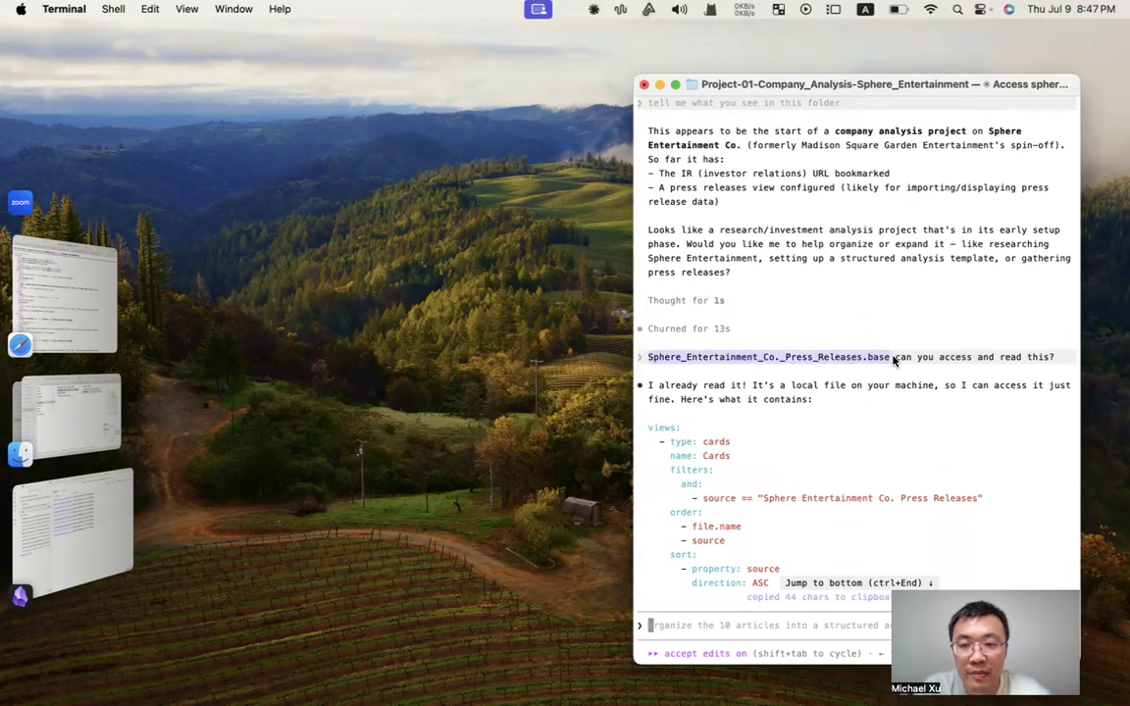
{"action": "scroll", "coordinate": [872, 418], "scroll_direction": "down", "scroll_amount": 5}
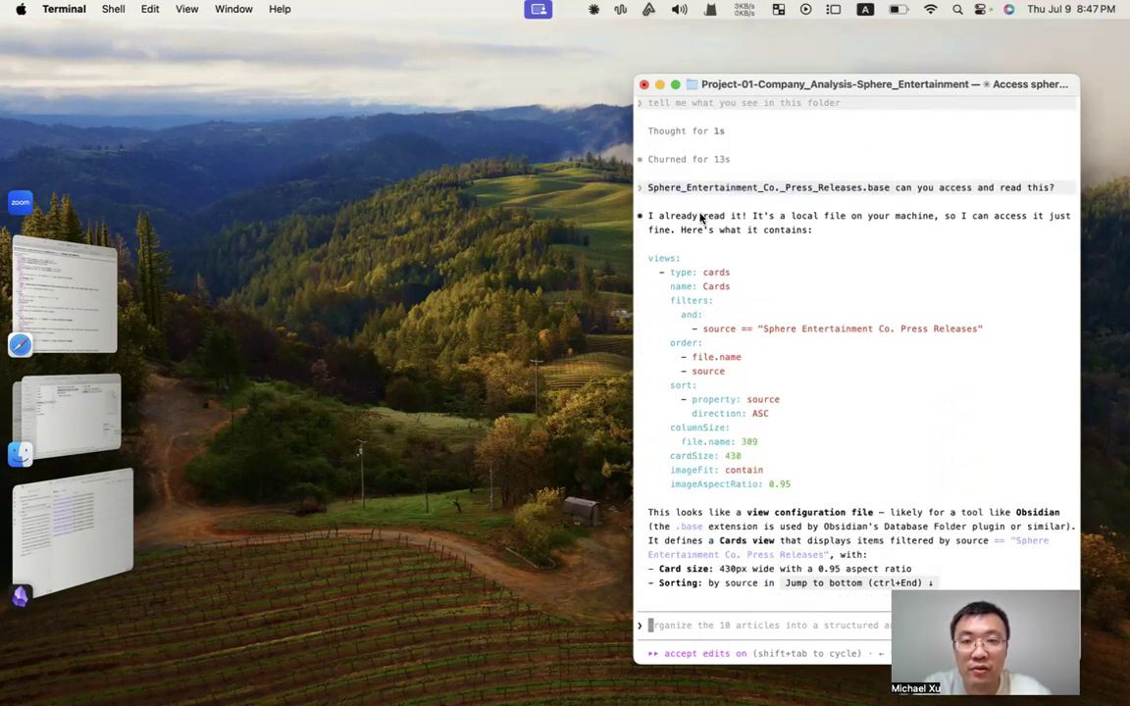
{"action": "left_click_drag", "start_coordinate": [700, 218], "coordinate": [814, 229]}
{"action": "left_click", "coordinate": [814, 230]}
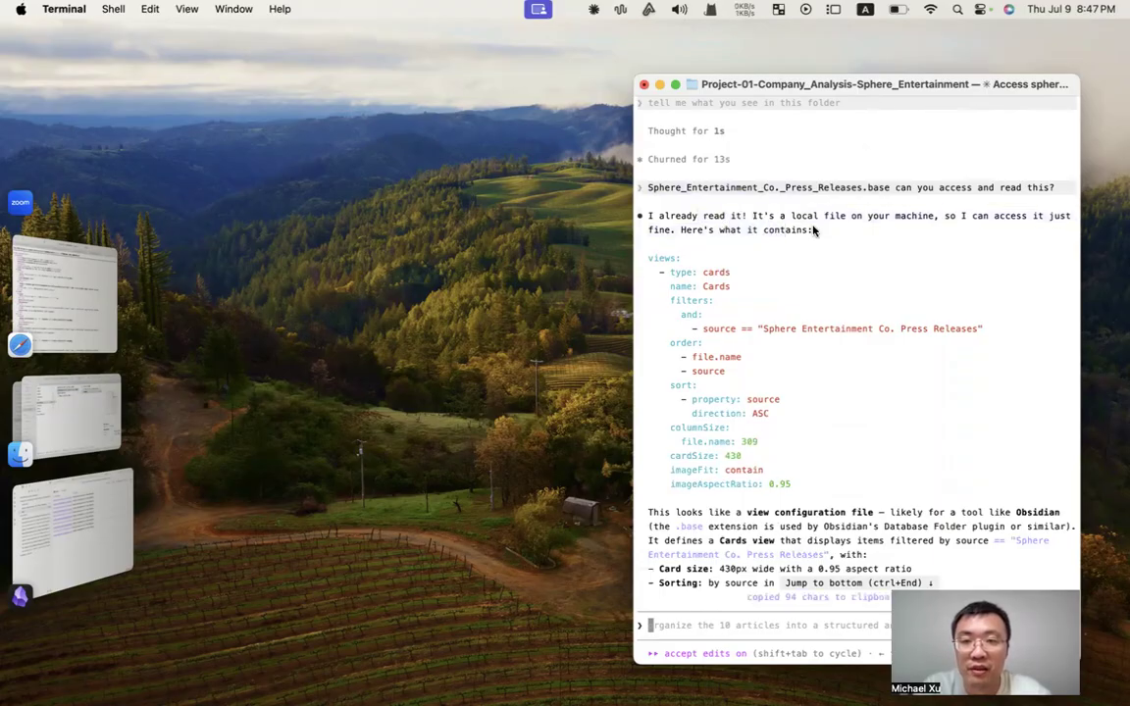
{"action": "scroll", "coordinate": [824, 233], "scroll_direction": "down", "scroll_amount": 1}
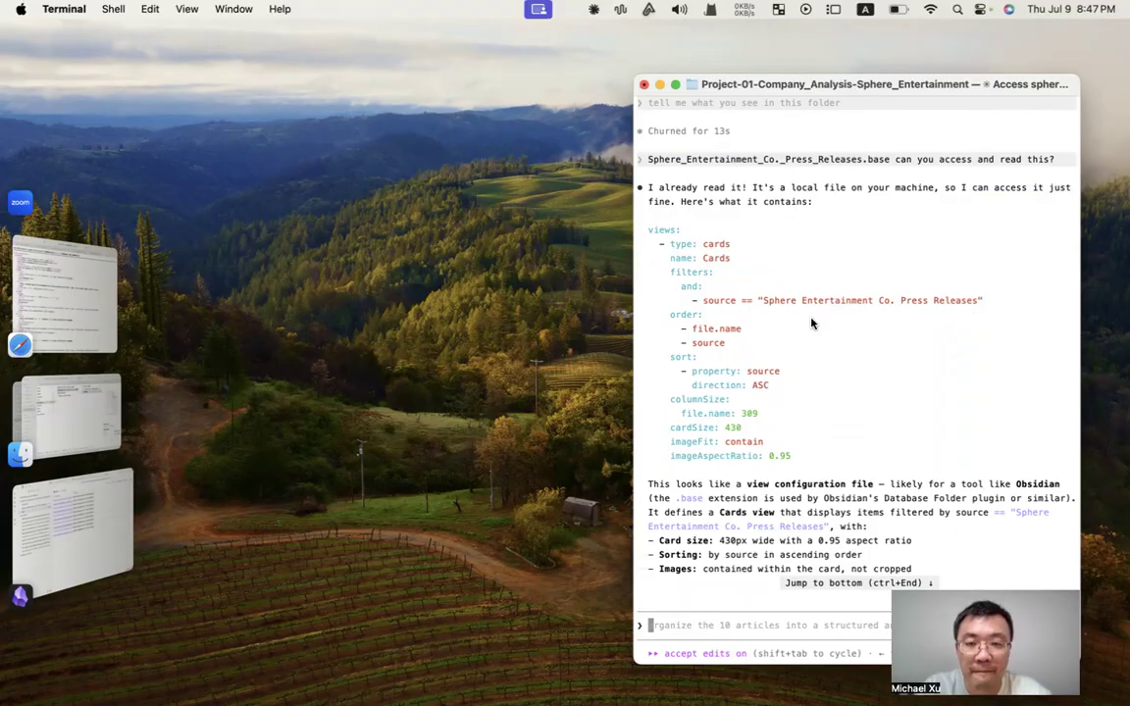
{"action": "scroll", "coordinate": [729, 284], "scroll_direction": "down", "scroll_amount": 1}
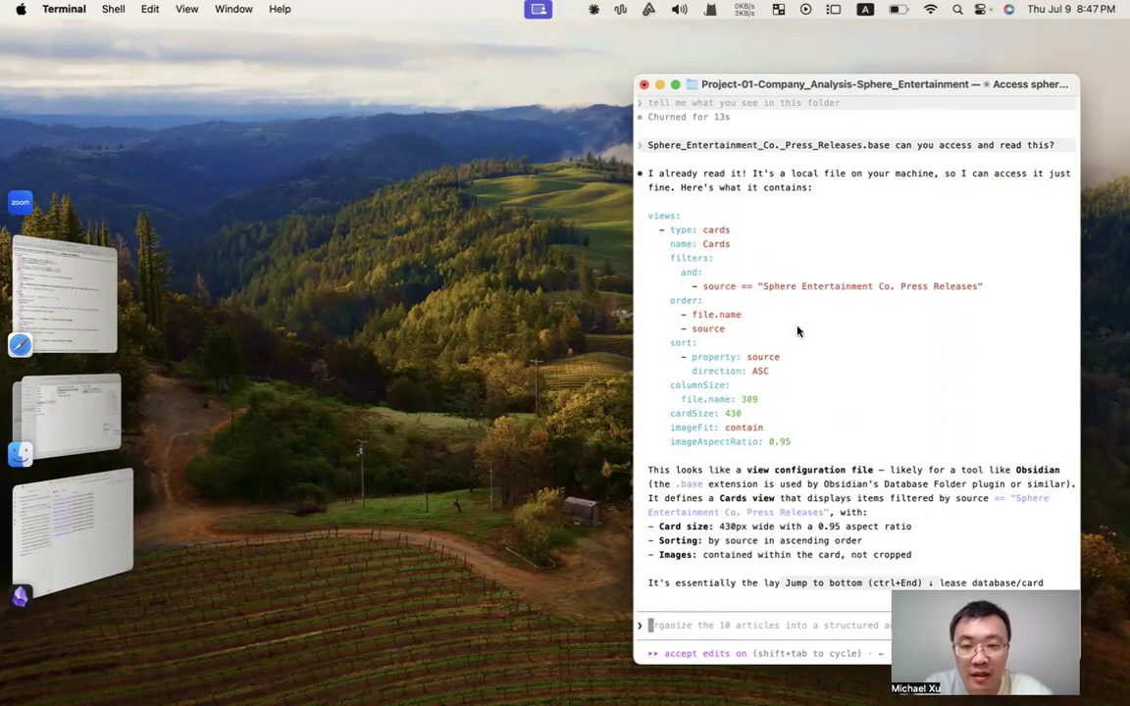
{"action": "scroll", "coordinate": [824, 414], "scroll_direction": "down", "scroll_amount": 2}
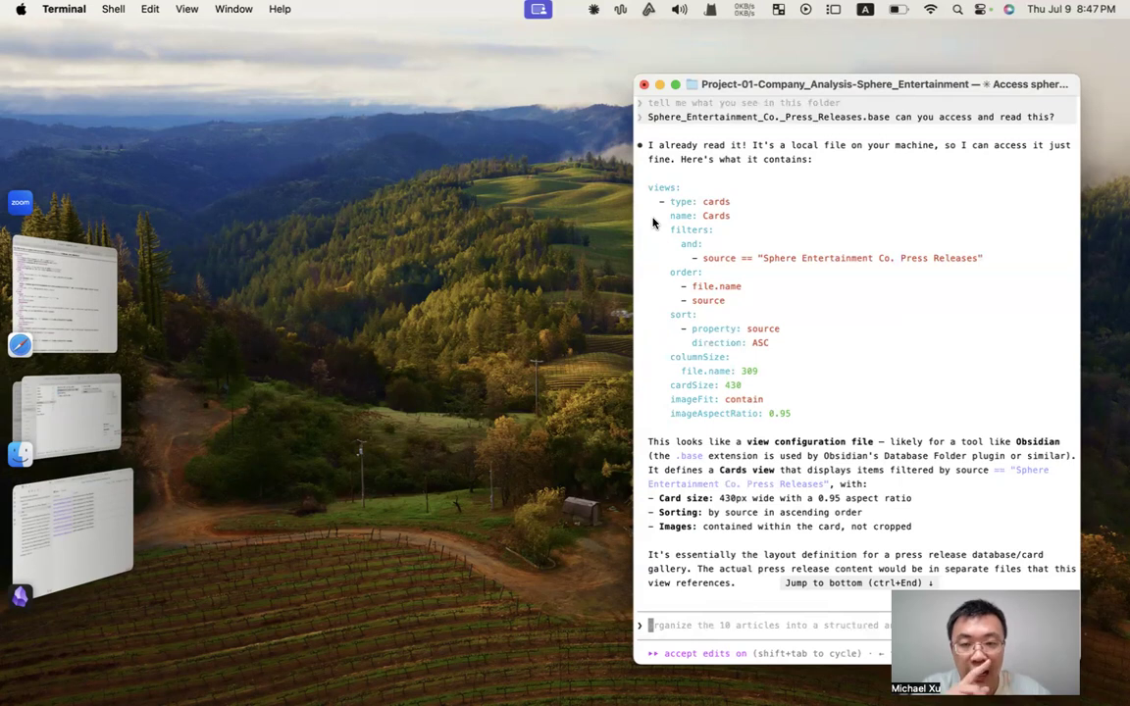
{"action": "scroll", "coordinate": [765, 322], "scroll_direction": "down", "scroll_amount": 5}
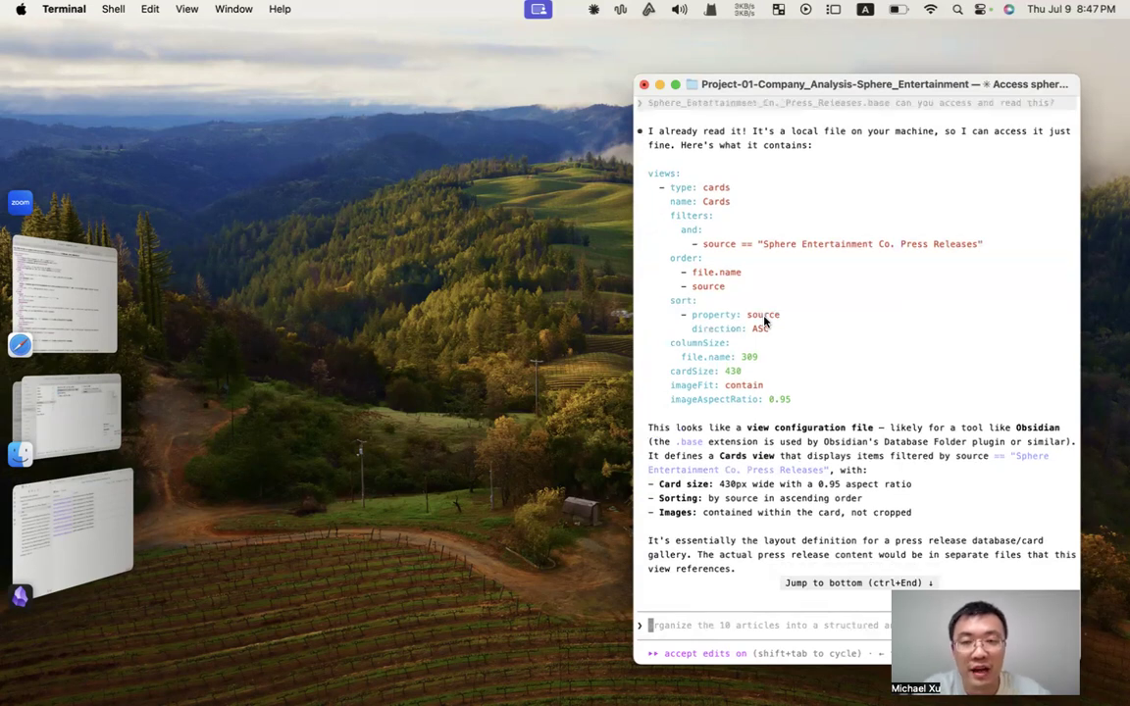
{"action": "scroll", "coordinate": [765, 322], "scroll_direction": "down", "scroll_amount": 2}
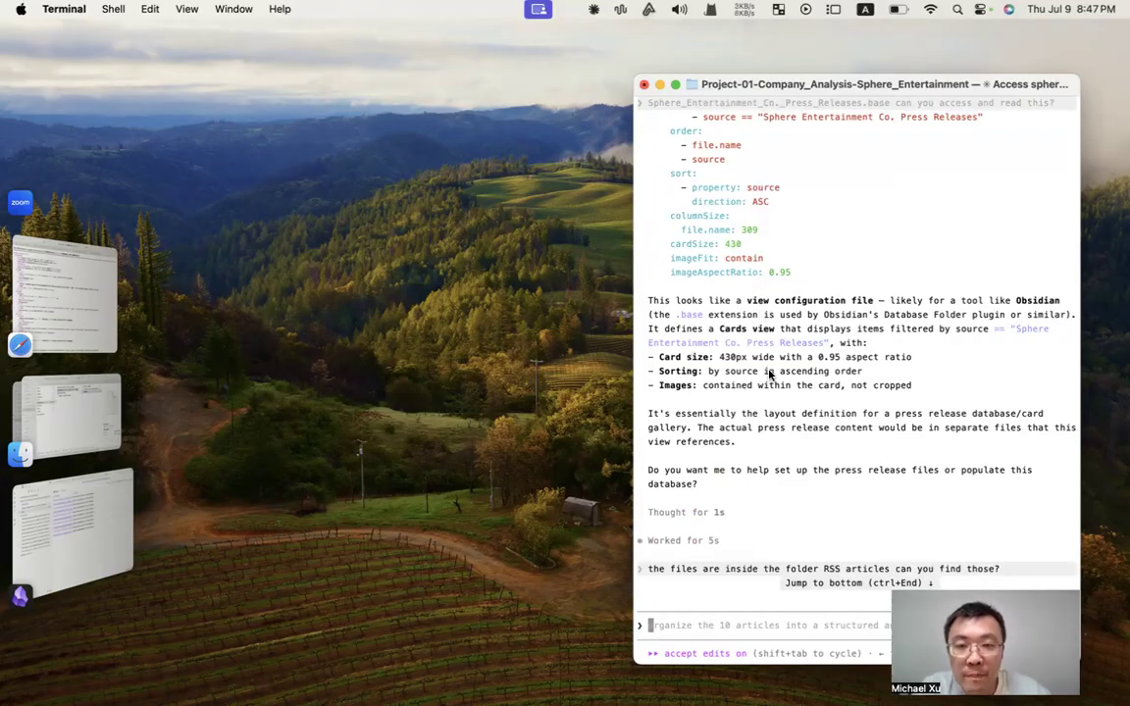
Review how the assistant located the RSS articles folder and inspect its path and the table of press release files.
{"action": "scroll", "coordinate": [771, 374], "scroll_direction": "down", "scroll_amount": 20}
{"action": "scroll", "coordinate": [768, 368], "scroll_direction": "up", "scroll_amount": 3}
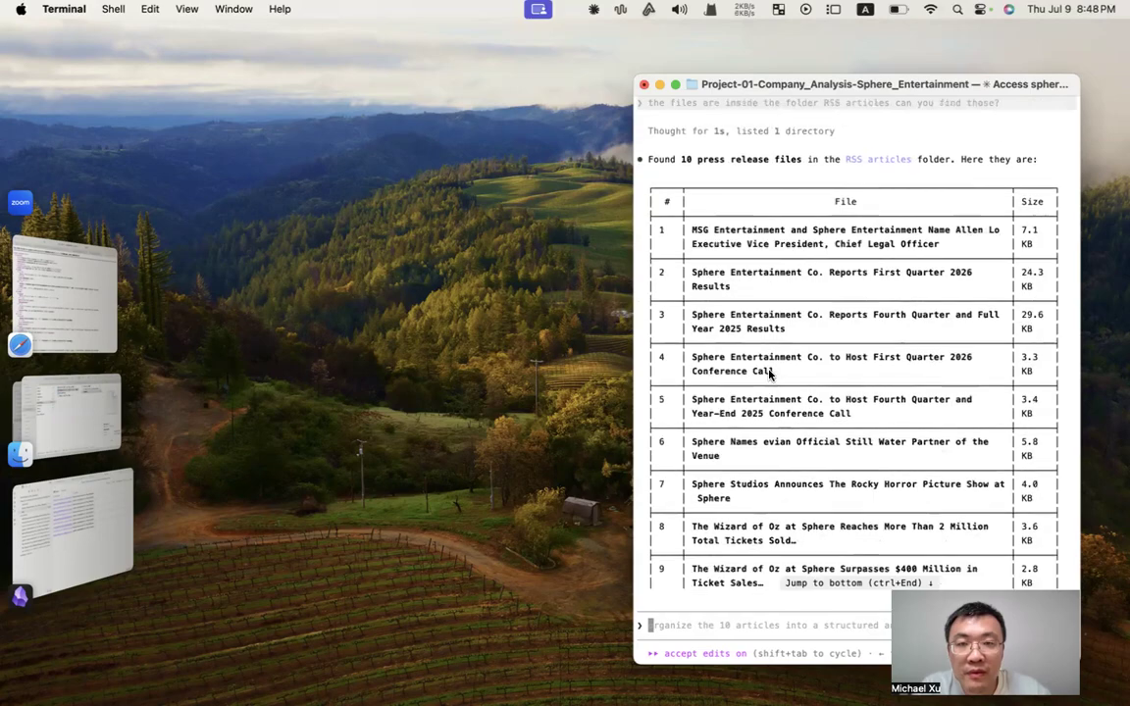
{"action": "scroll", "coordinate": [732, 217], "scroll_direction": "up", "scroll_amount": 4}
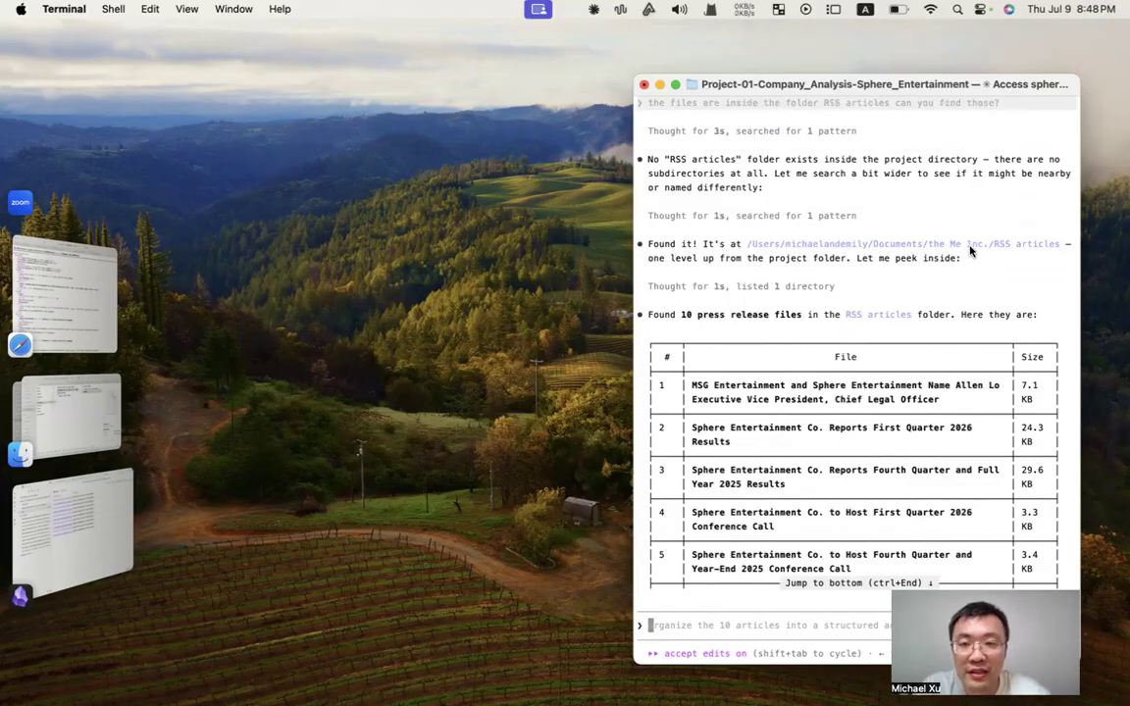
{"action": "left_click_drag", "start_coordinate": [1032, 244], "coordinate": [782, 245]}
{"action": "left_click", "coordinate": [701, 232]}
{"action": "scroll", "coordinate": [702, 231], "scroll_direction": "down", "scroll_amount": 4}
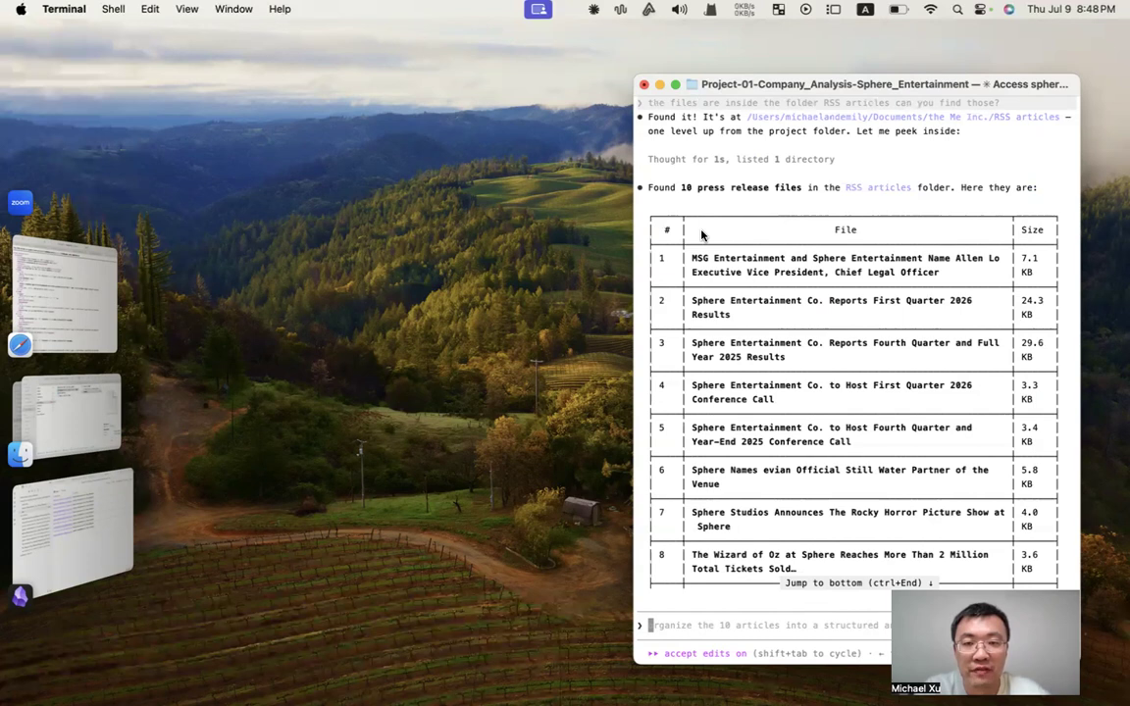
{"action": "scroll", "coordinate": [703, 234], "scroll_direction": "down", "scroll_amount": 1}
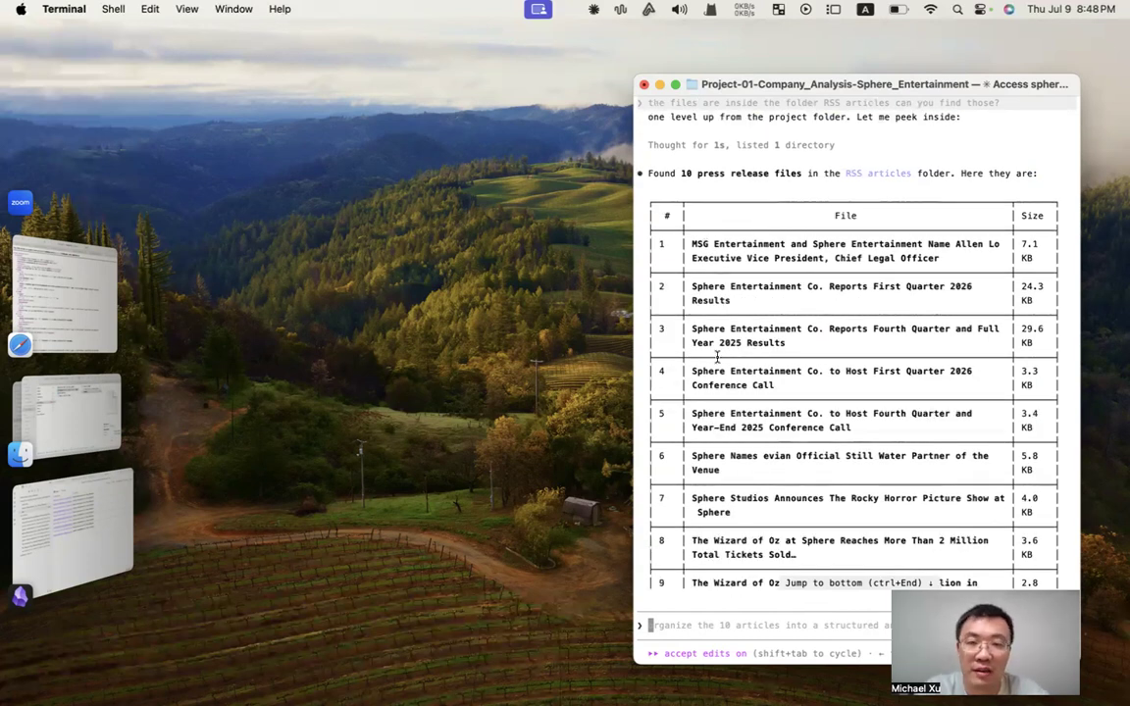
{"action": "scroll", "coordinate": [722, 357], "scroll_direction": "down", "scroll_amount": 5}
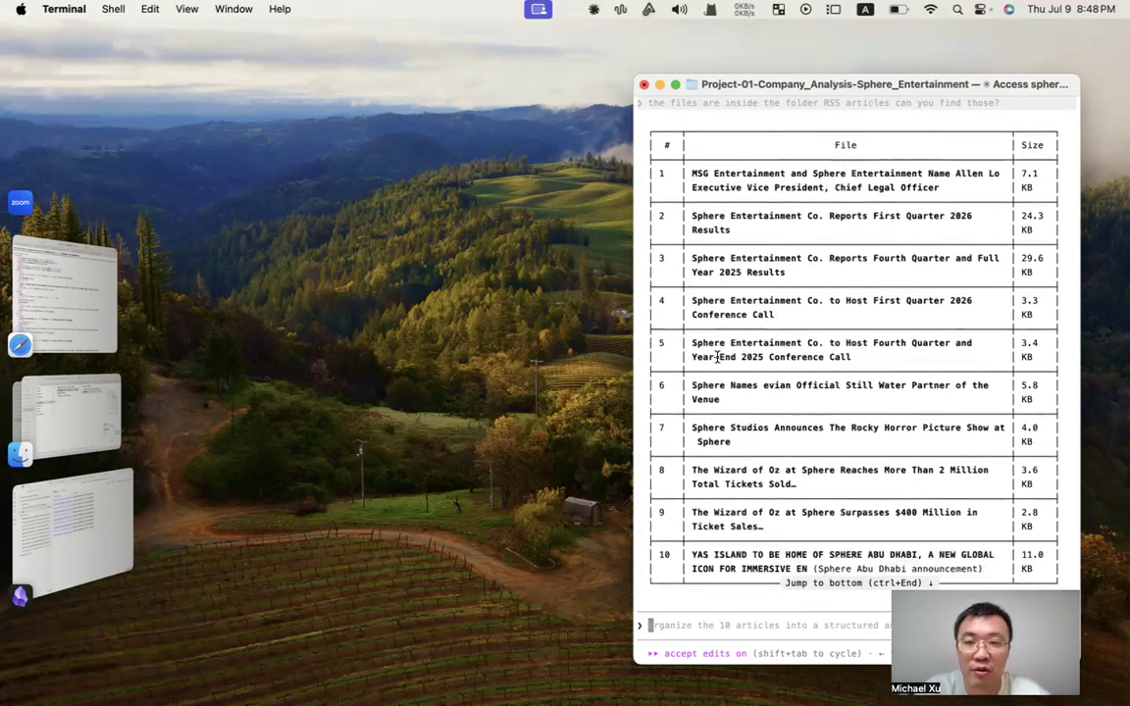
Look over the financial forecast summary, the prompt that requested it, and the press release files it draws on.
{"action": "scroll", "coordinate": [726, 383], "scroll_direction": "down", "scroll_amount": 15}
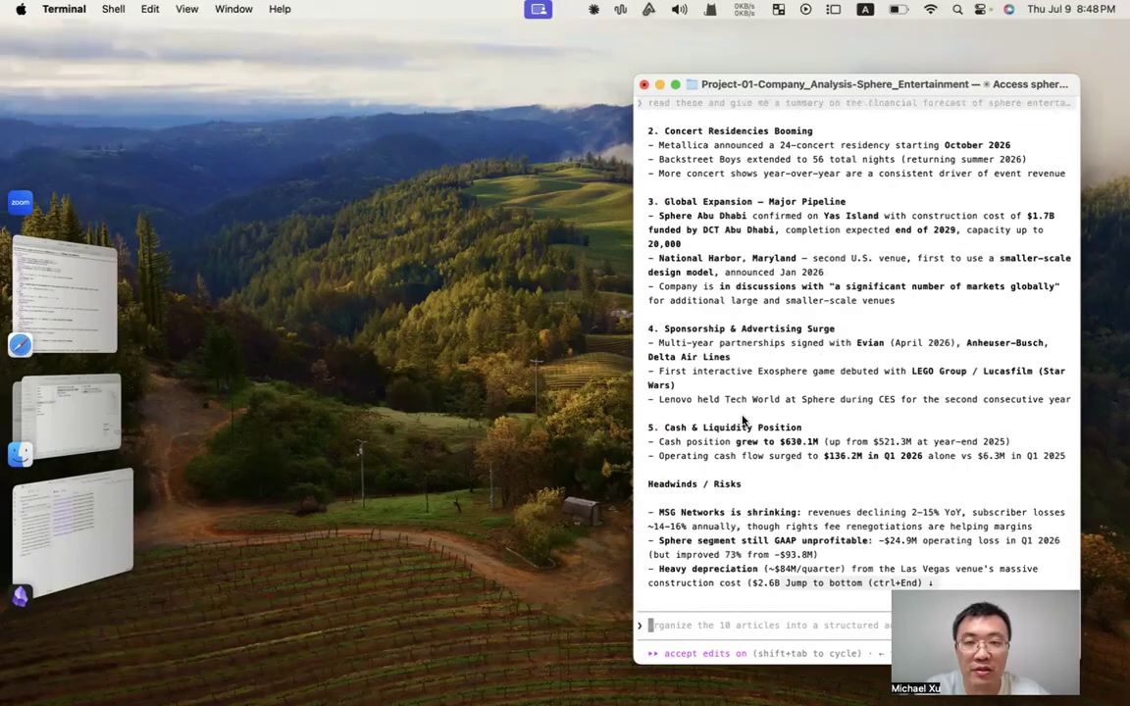
{"action": "scroll", "coordinate": [743, 420], "scroll_direction": "up", "scroll_amount": 12}
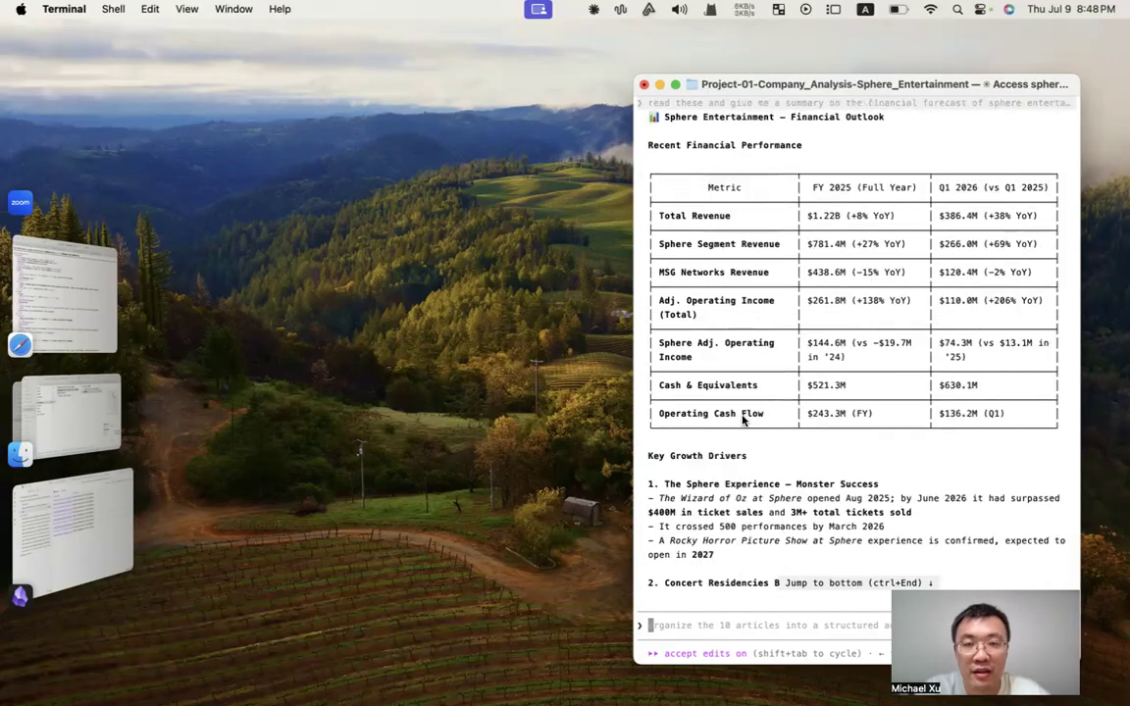
{"action": "scroll", "coordinate": [742, 420], "scroll_direction": "up", "scroll_amount": 15}
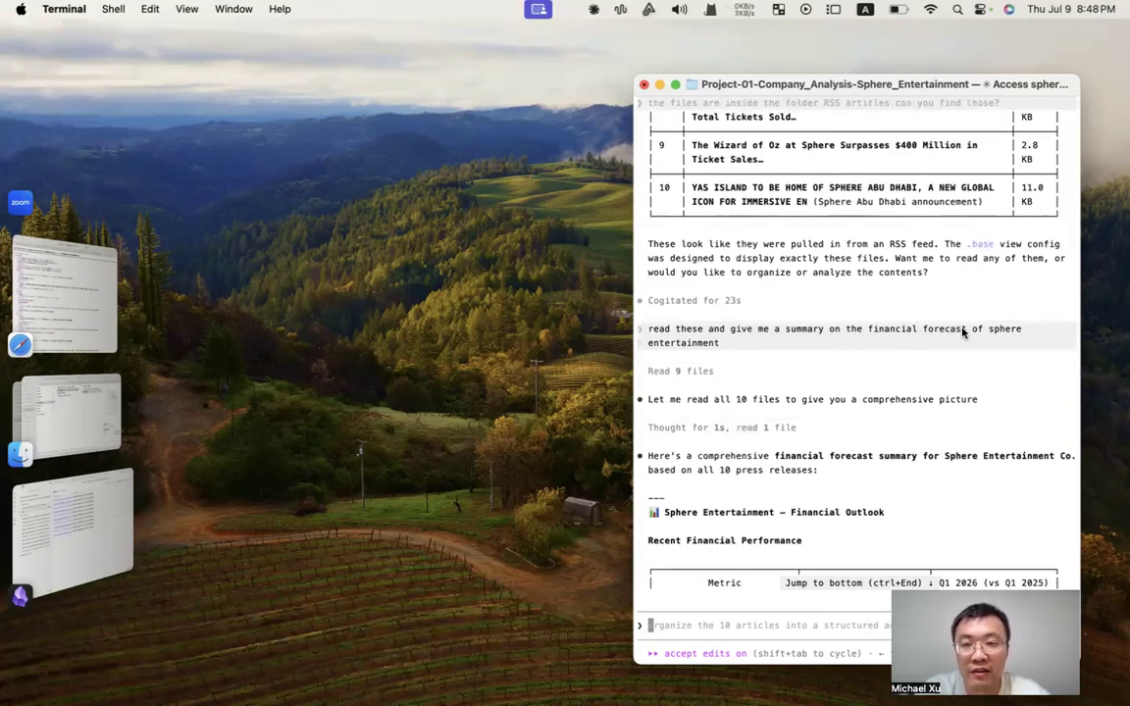
{"action": "scroll", "coordinate": [761, 343], "scroll_direction": "up", "scroll_amount": 8}
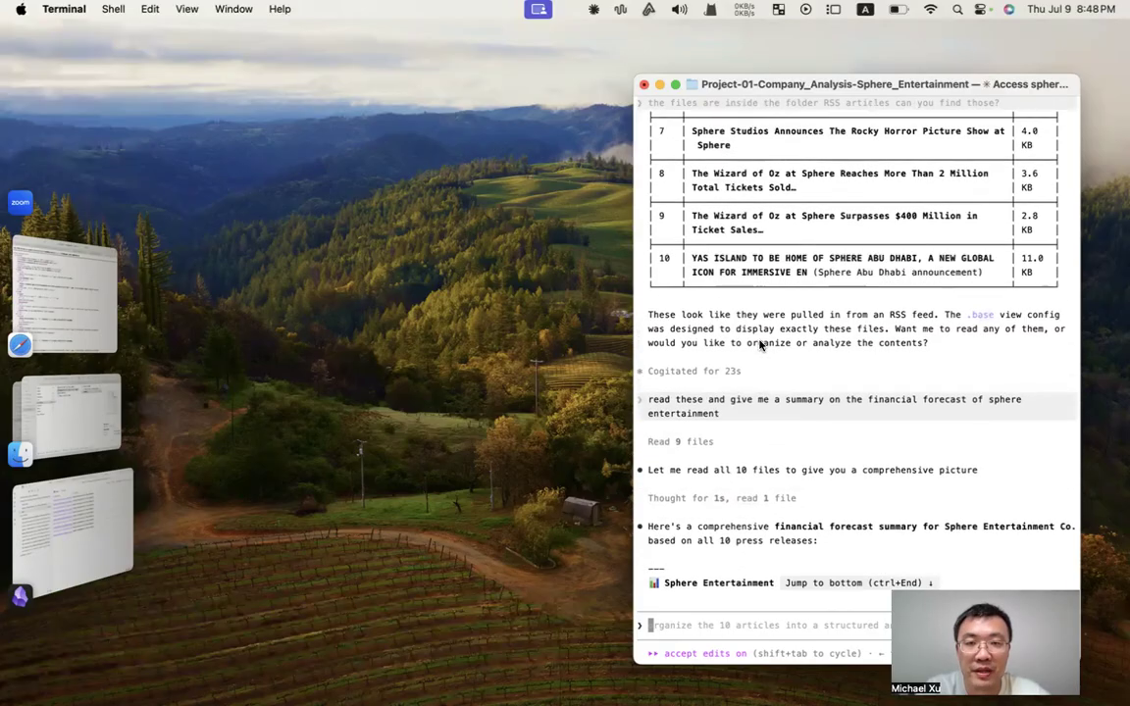
{"action": "scroll", "coordinate": [762, 343], "scroll_direction": "up", "scroll_amount": 1}
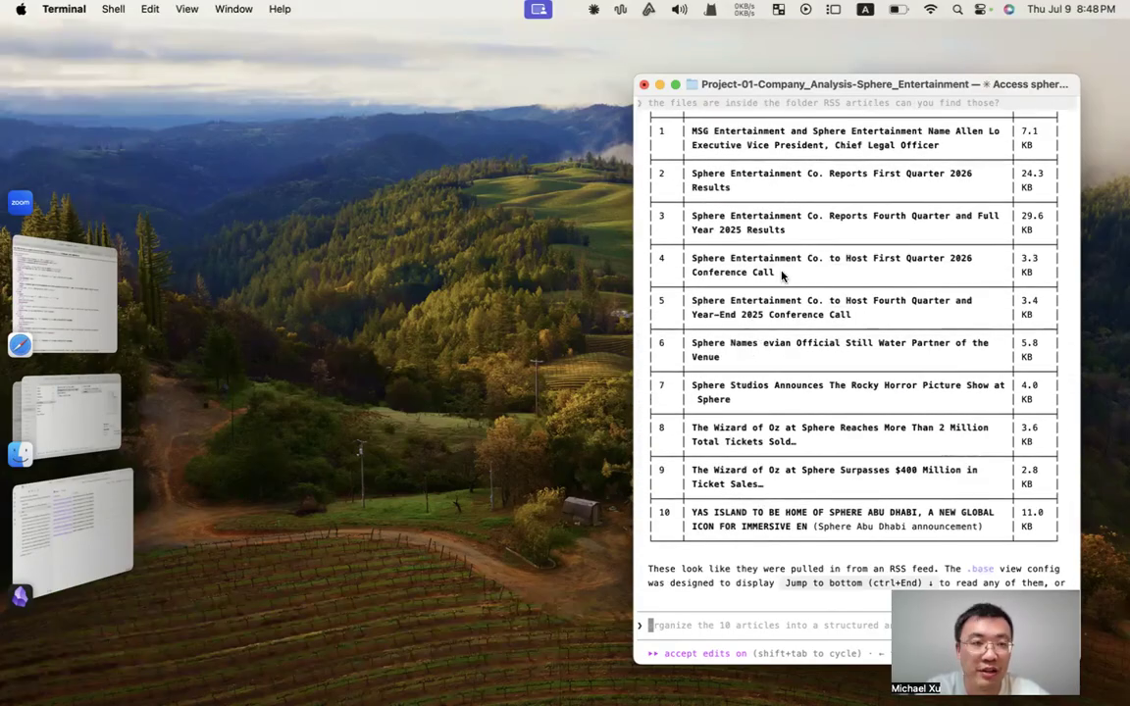
{"action": "scroll", "coordinate": [785, 294], "scroll_direction": "up", "scroll_amount": 2}
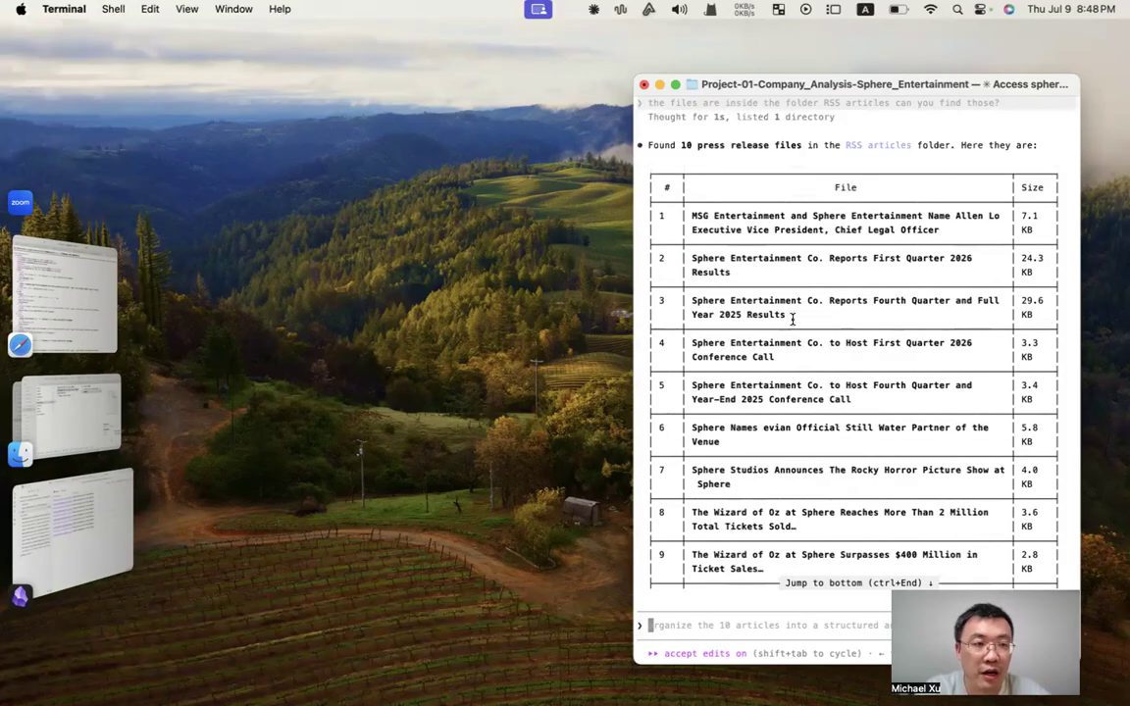
Switch to Obsidian and compare the Sphere_Entertainment_Co._Press_Releases base with the RSS dashboard and the saved MSG Entertainment article, ending on the base.
{"action": "left_click", "coordinate": [112, 534]}
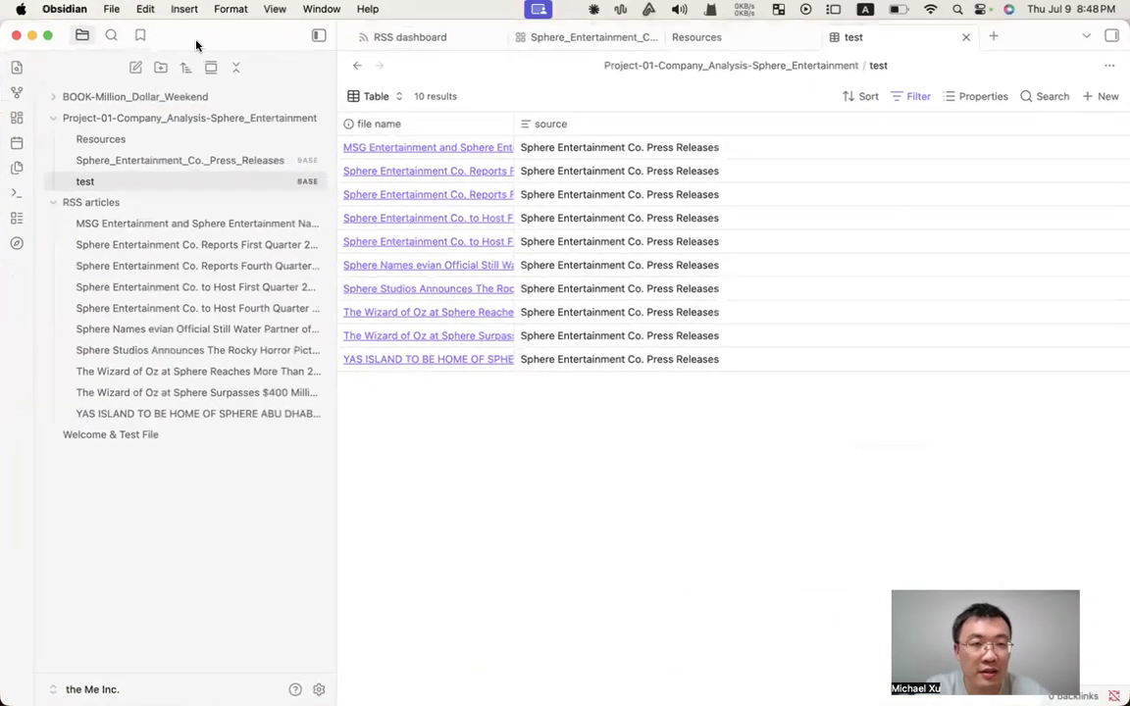
{"action": "left_click", "coordinate": [141, 160]}
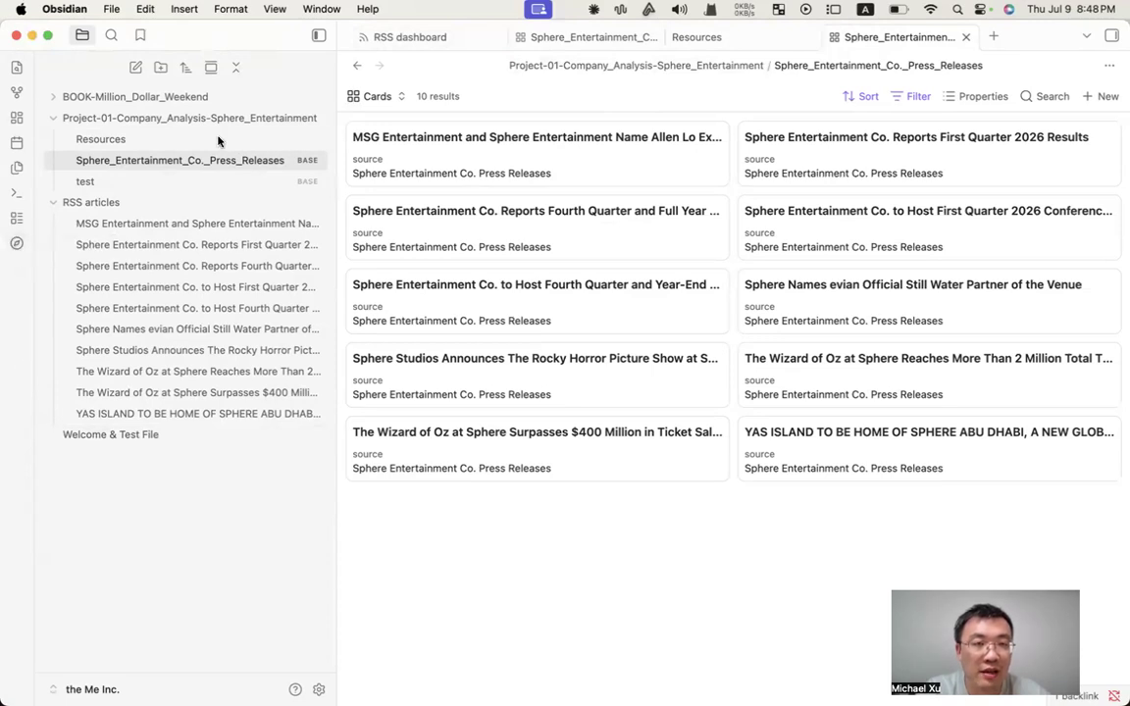
{"action": "left_click", "coordinate": [412, 37]}
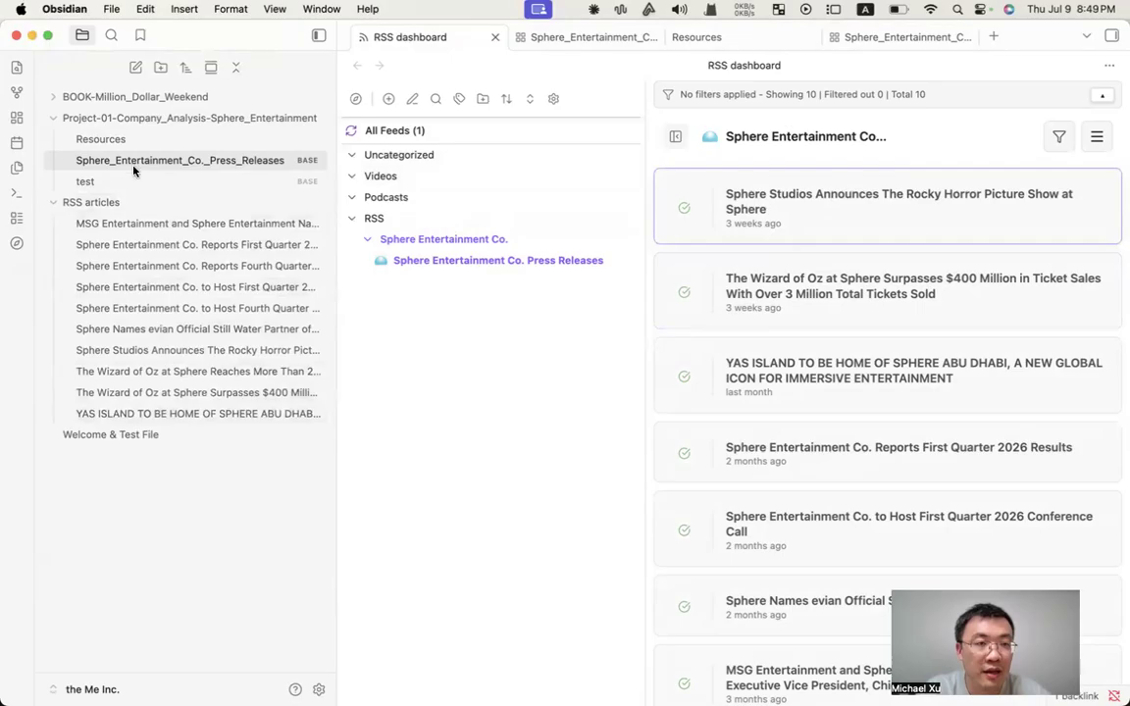
{"action": "left_click", "coordinate": [156, 229]}
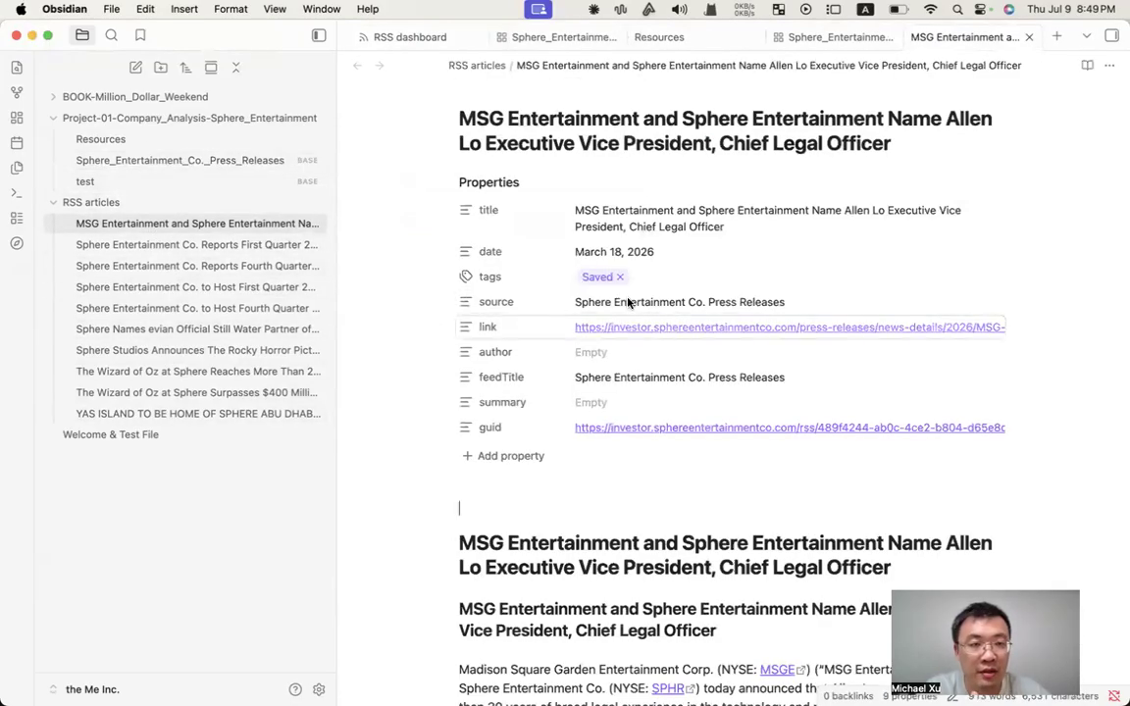
{"action": "left_click", "coordinate": [128, 163]}
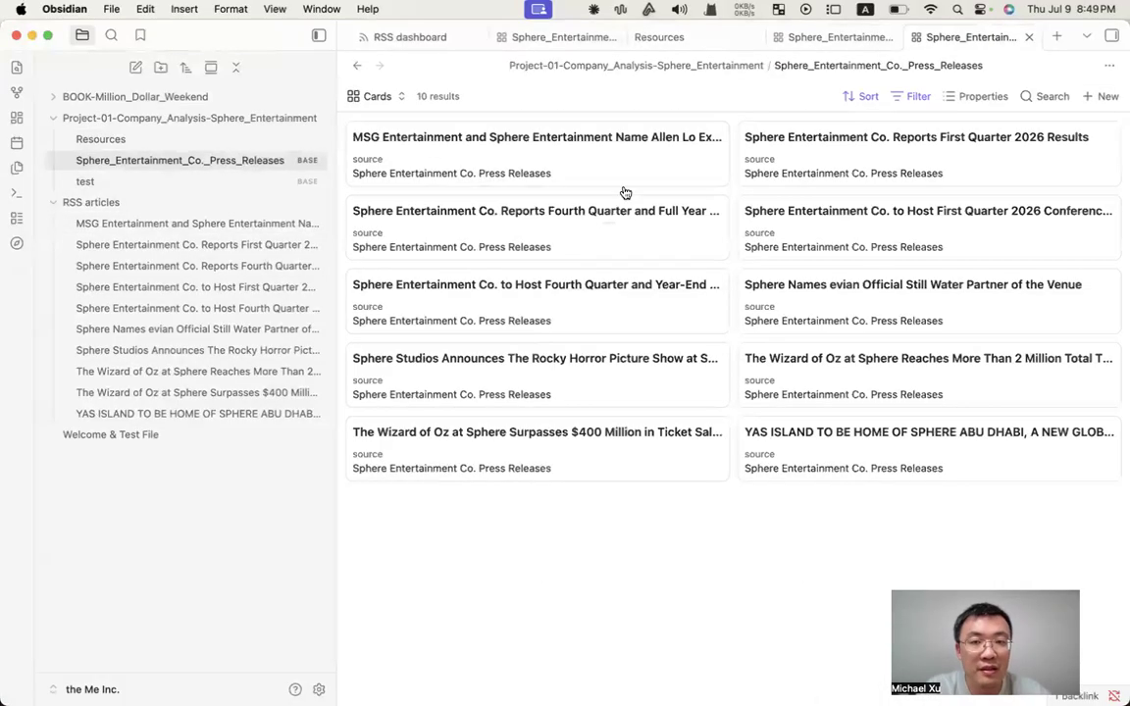